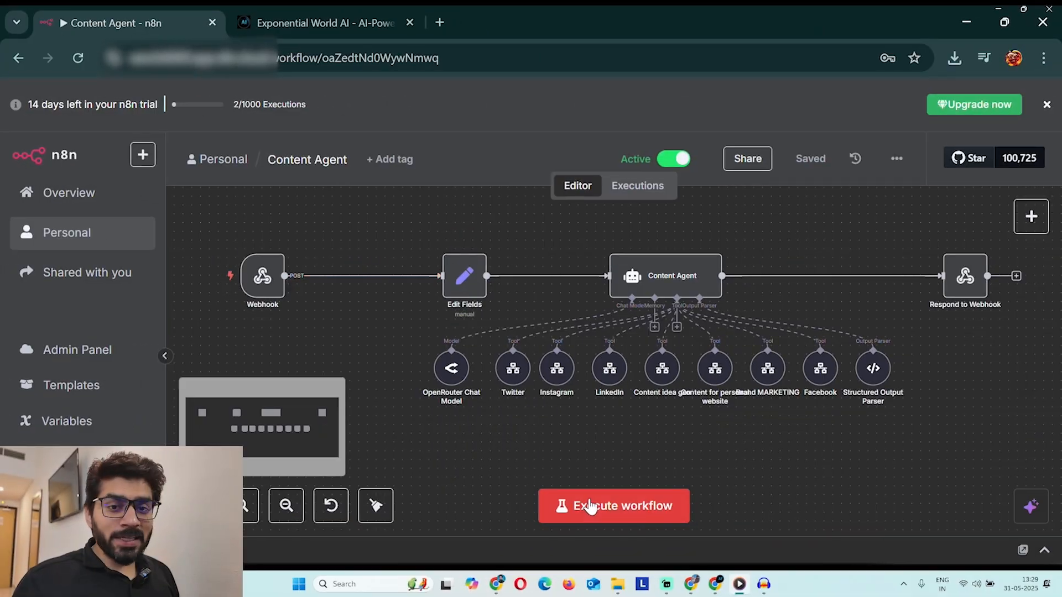
Execute the Content Agent workflow and, on the Exponential World AI site, choose Instagram as platform and "Crypto And web3 tech" as topic.
click(588, 504)
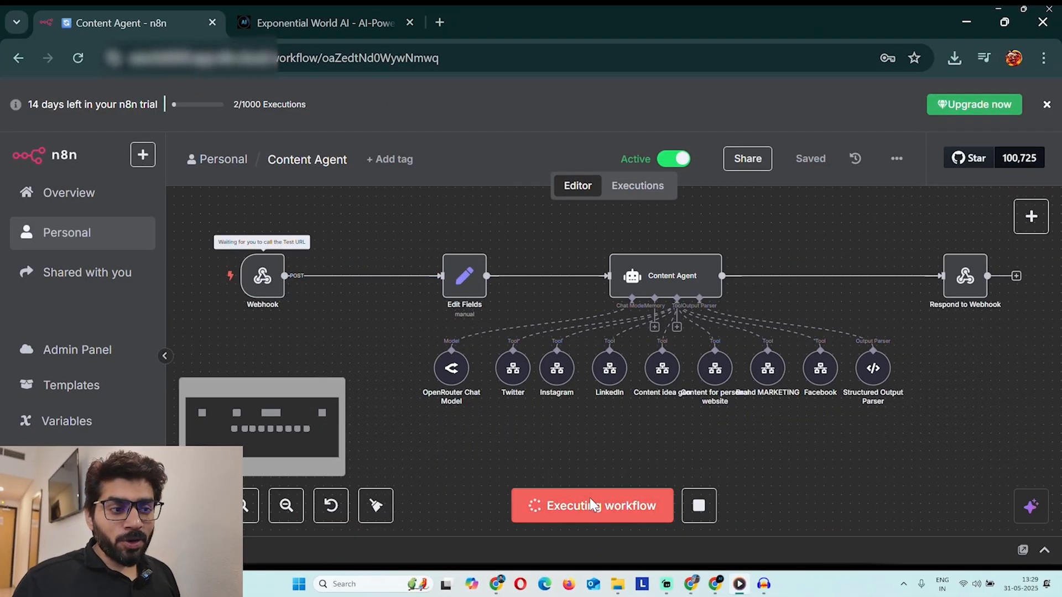
click(338, 21)
click(280, 347)
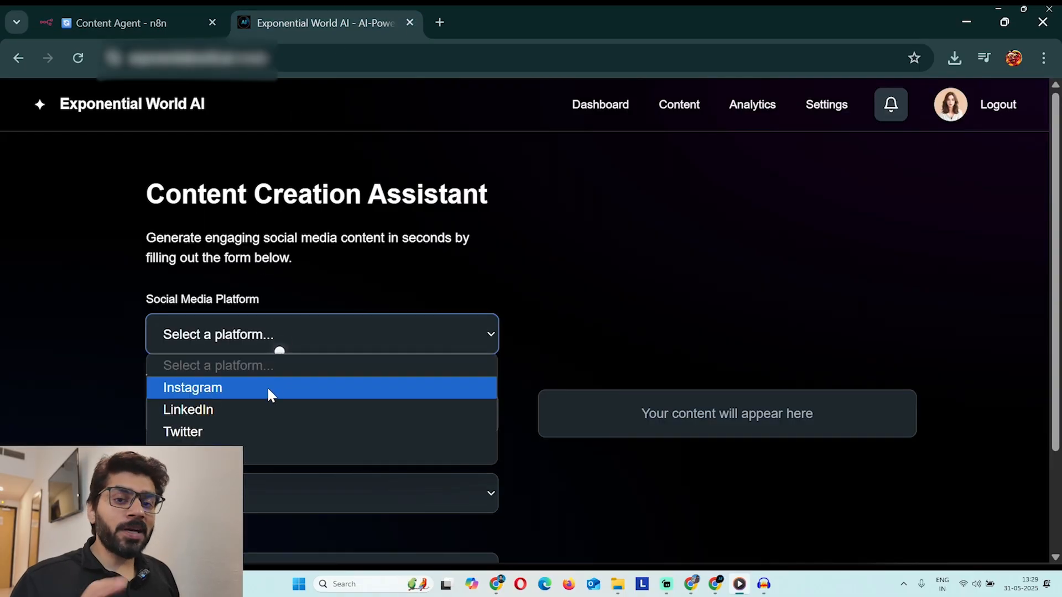
click(267, 386)
click(267, 414)
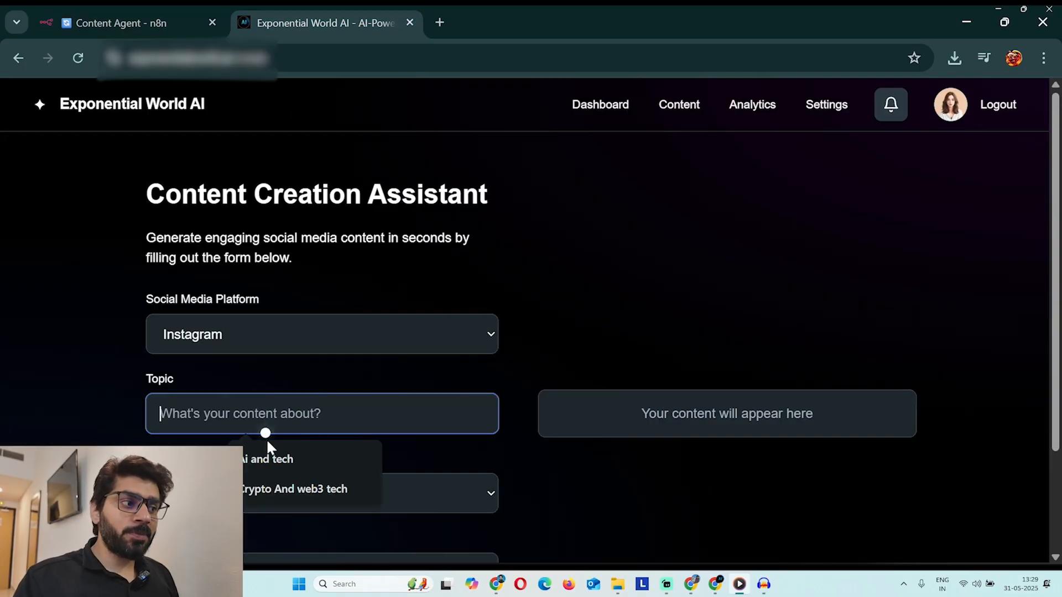
click(285, 490)
Set the tone of voice to Professional and the target audience to Investors, and generate the content.
click(283, 495)
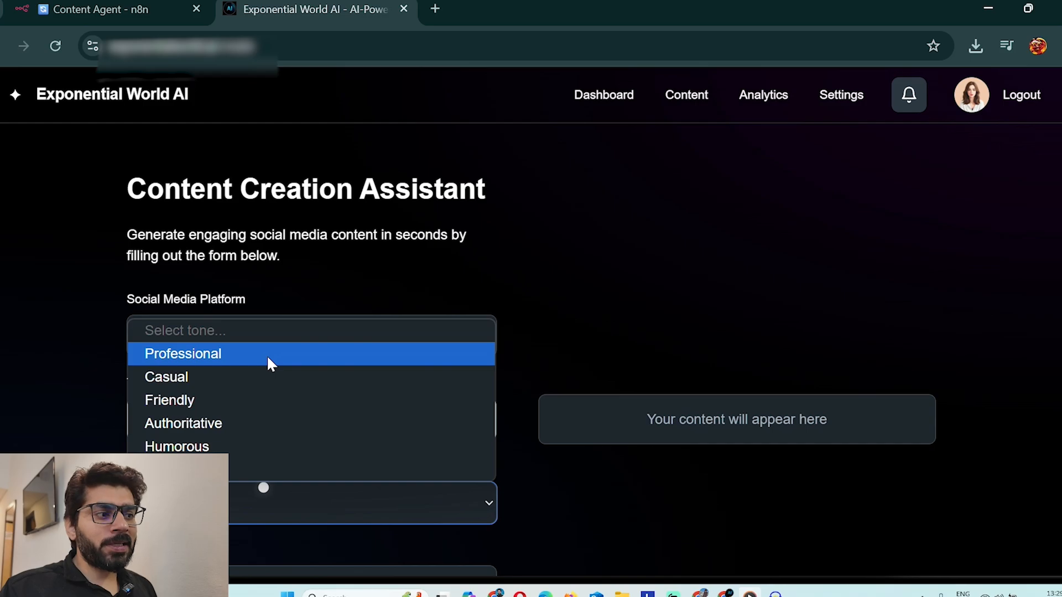
click(267, 355)
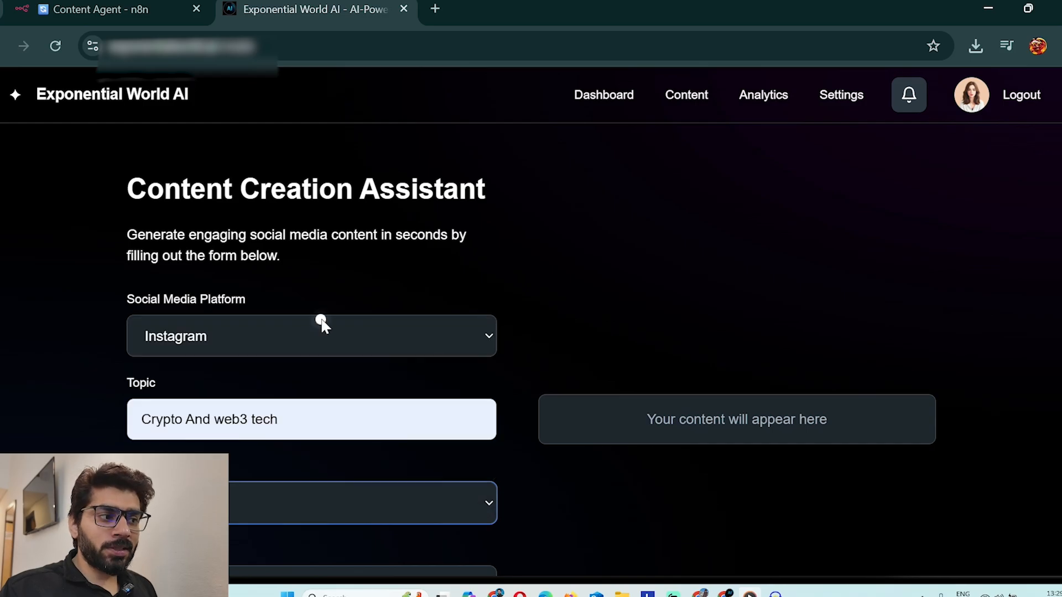
scroll(321, 323, down, 3)
click(284, 459)
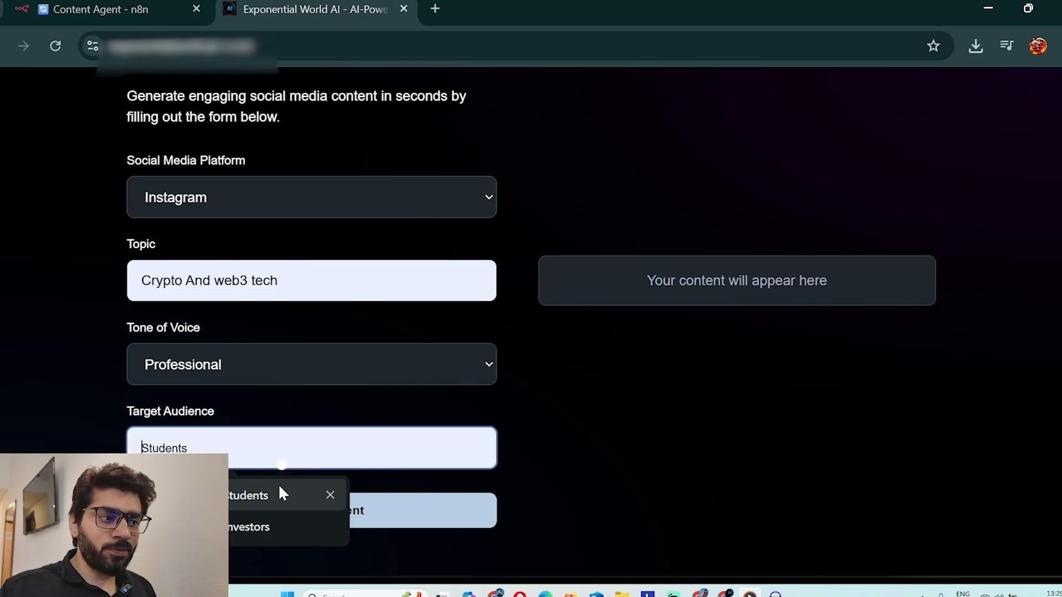
click(270, 530)
click(446, 417)
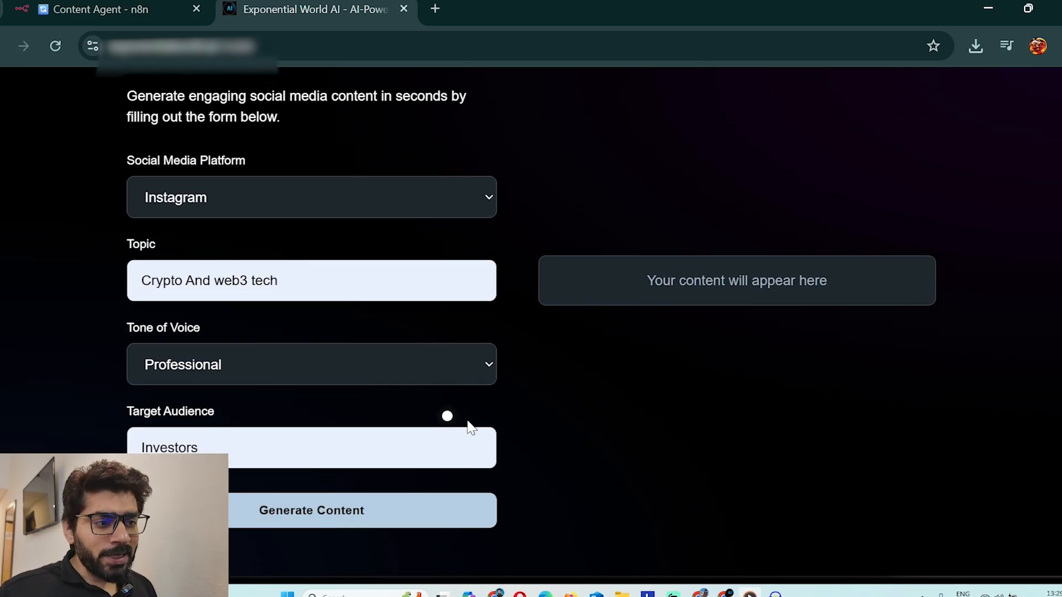
click(464, 524)
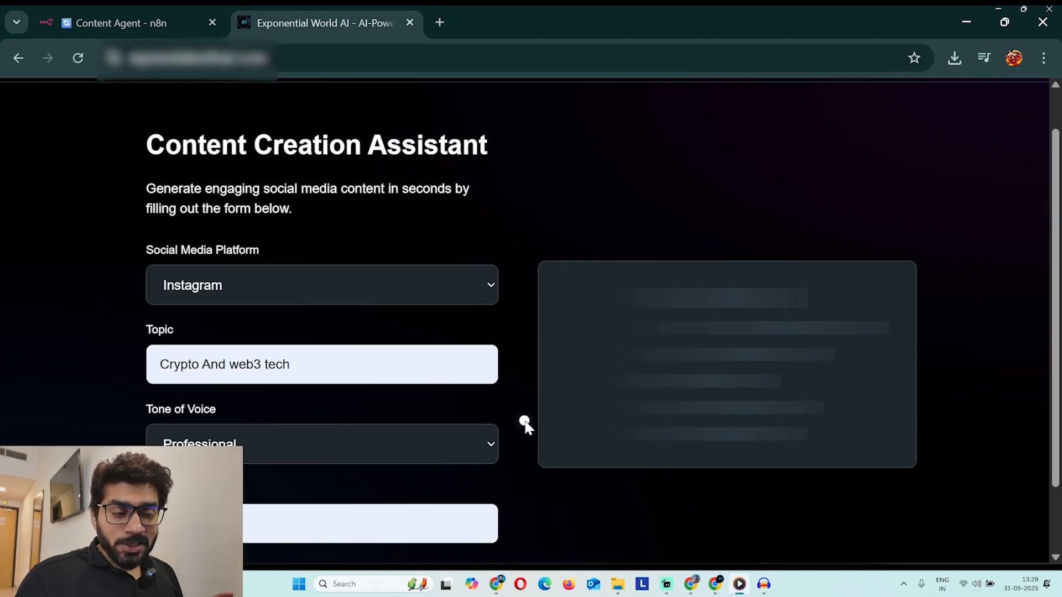
Check the Content Agent workflow's run in n8n and review the generated Instagram post's image, text and hashtags on the website.
click(156, 11)
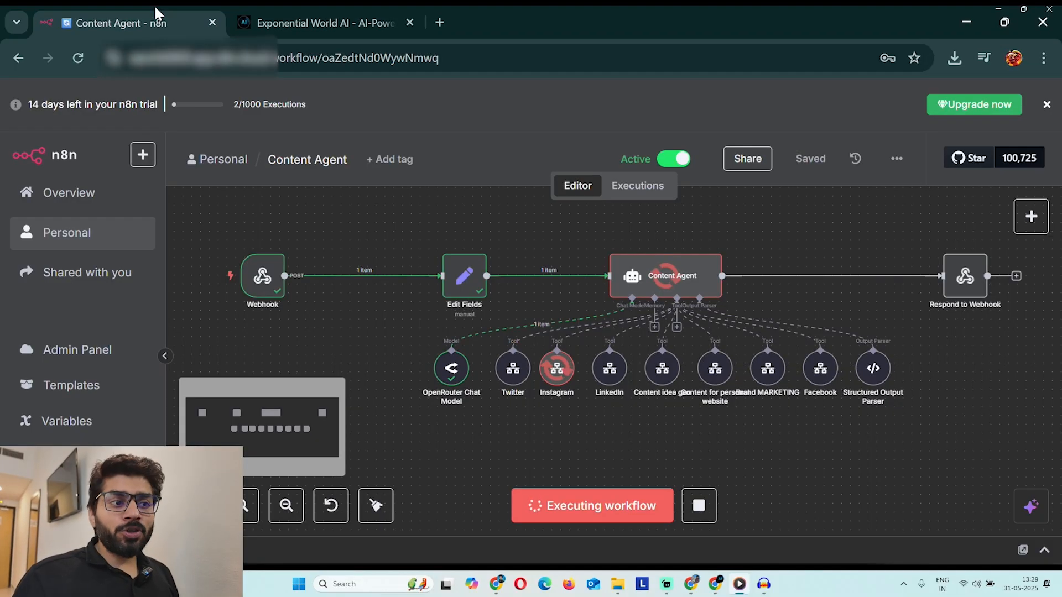
click(344, 26)
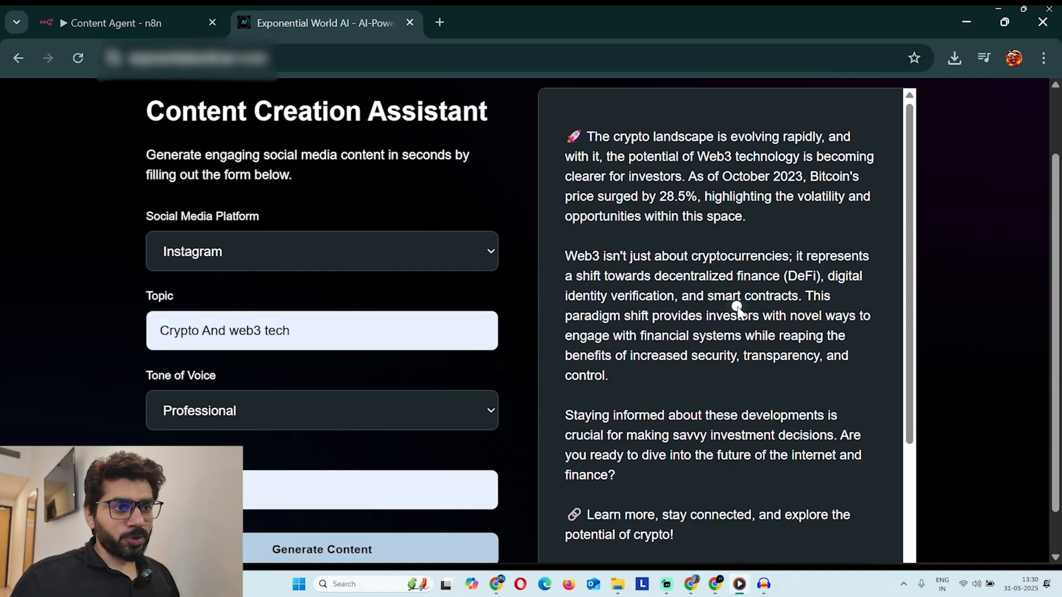
scroll(737, 311, down, 3)
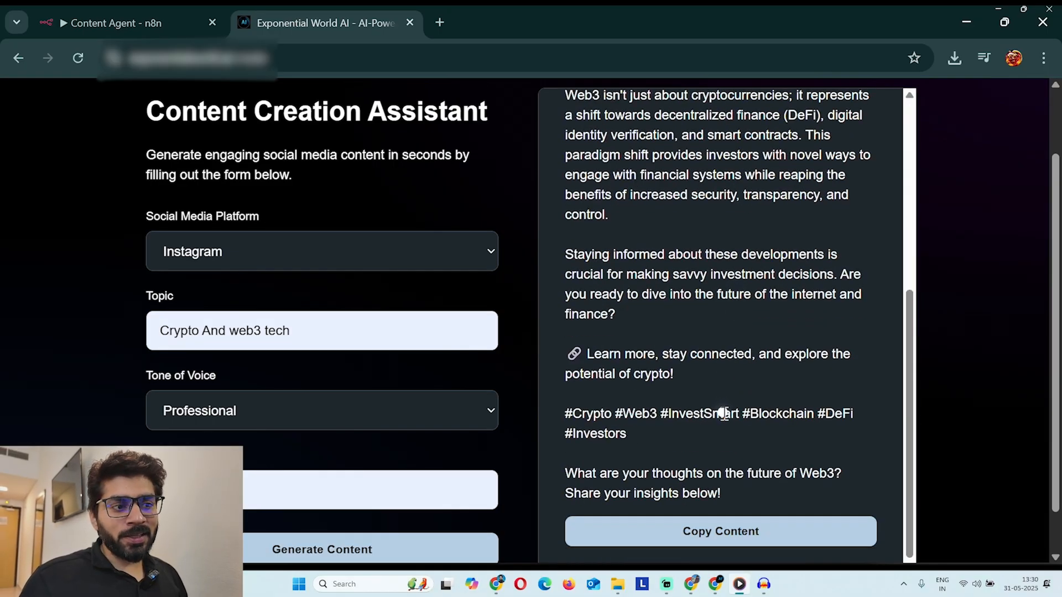
scroll(724, 415, up, 6)
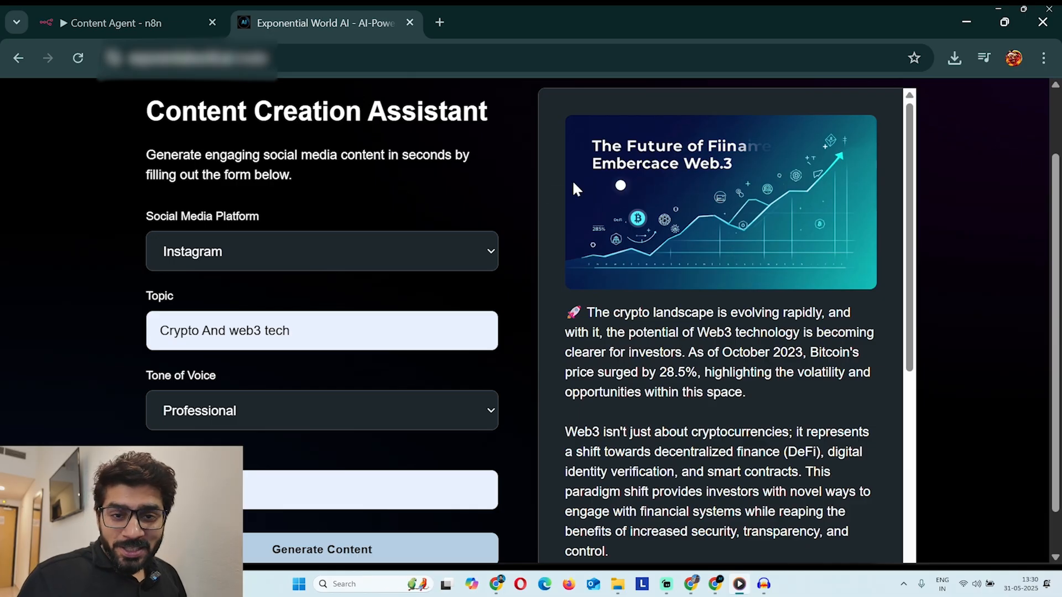
scroll(715, 307, down, 6)
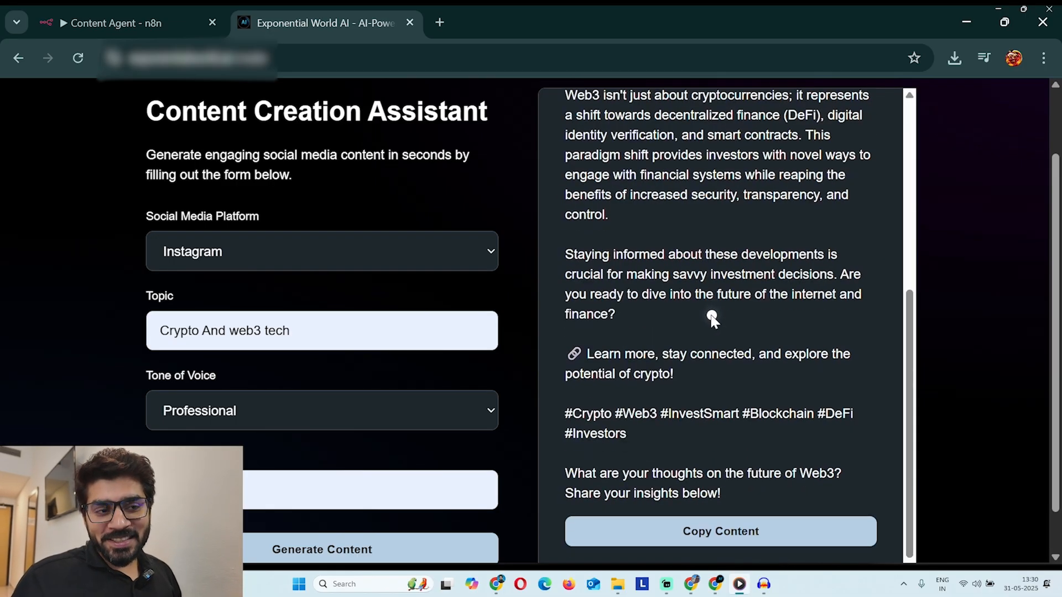
scroll(712, 317, up, 6)
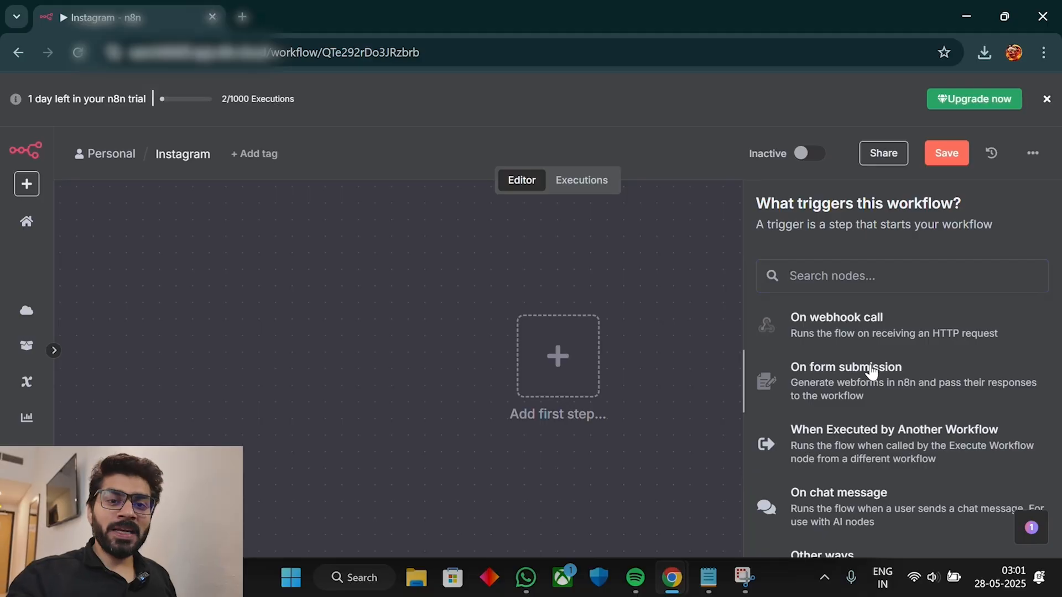
Add a form submission trigger titled "Insta post details" with the description "Enter the details for your insta post".
click(872, 371)
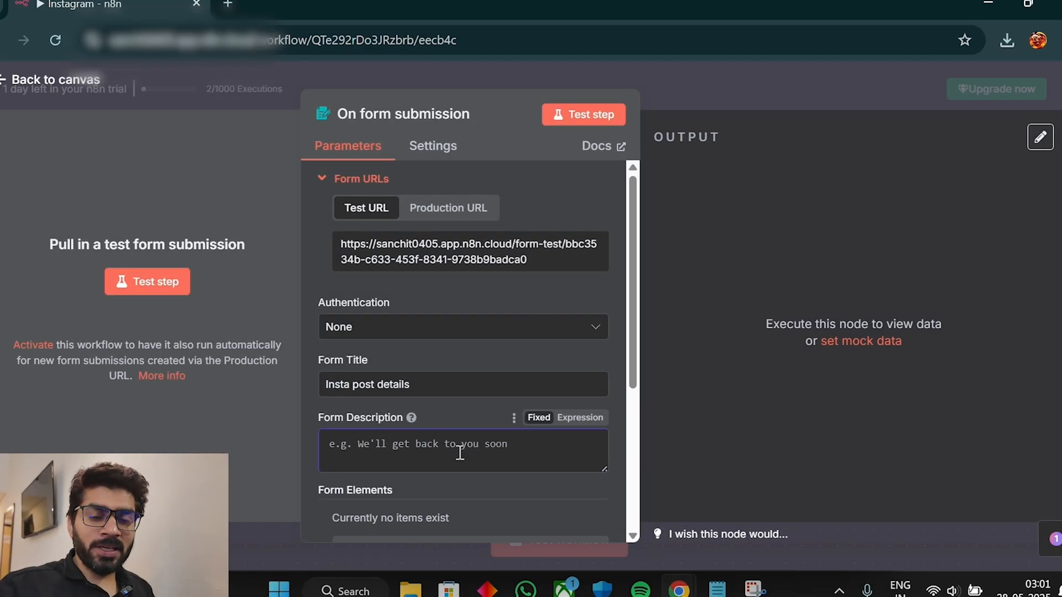
text(Enter the details for your)
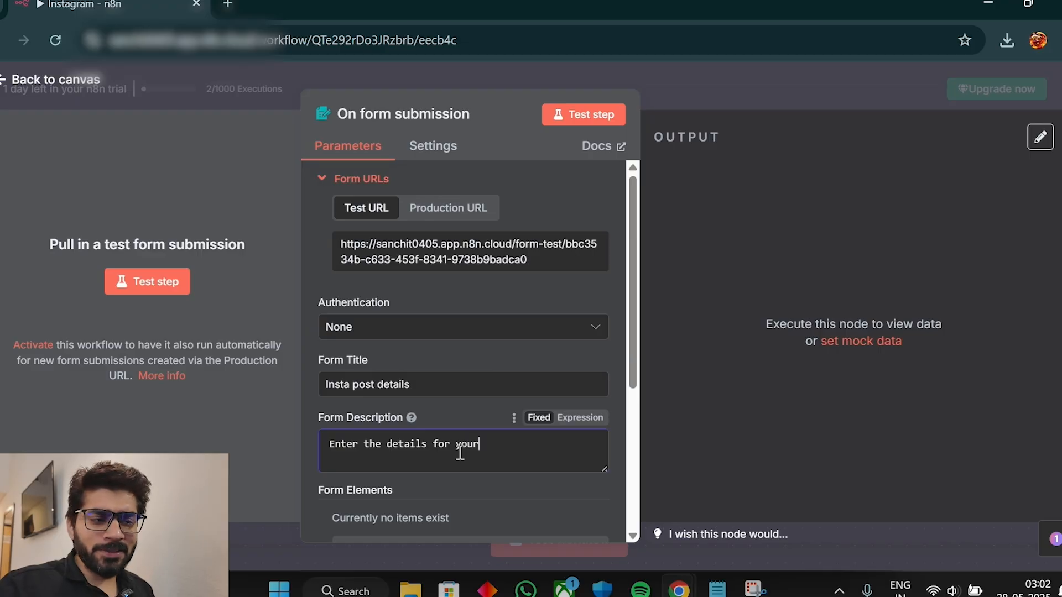
text( insta post)
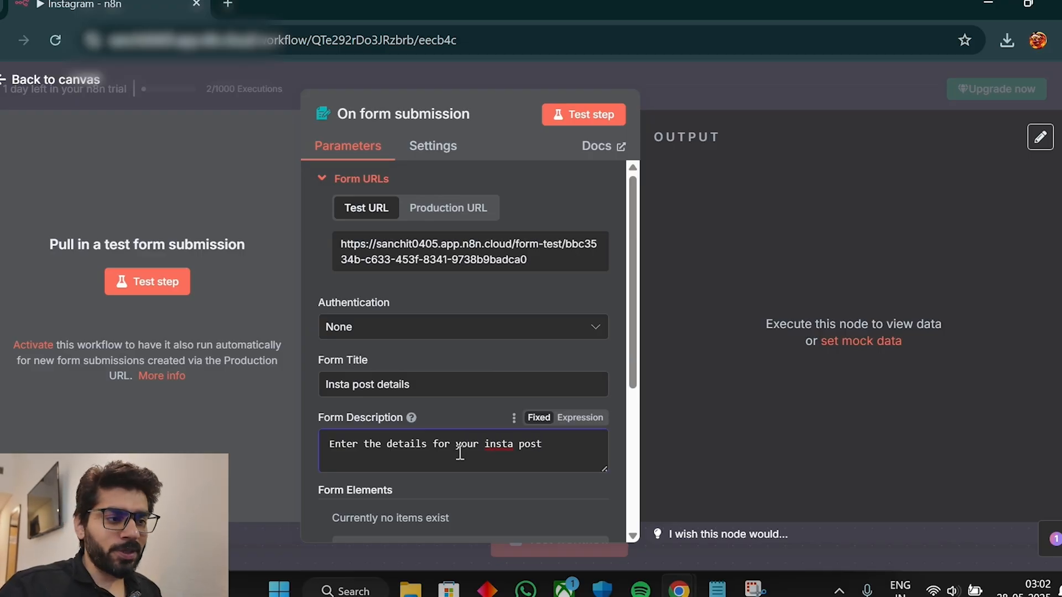
Add a text form element named "Topic of the post" and make it required.
scroll(470, 443, down, 3)
click(478, 378)
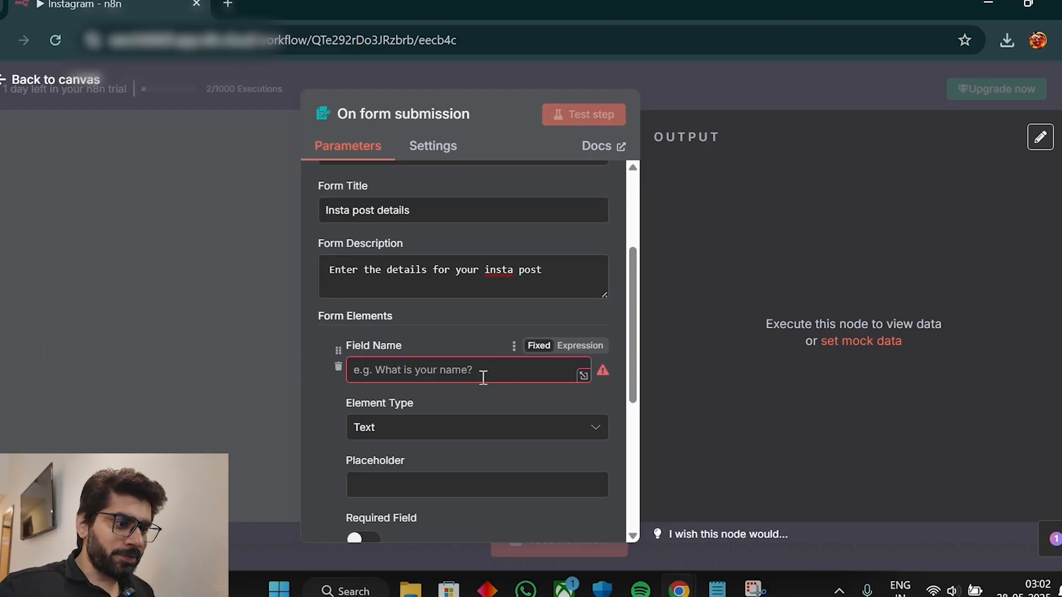
scroll(431, 316, down, 2)
click(422, 284)
text(Topic of the post)
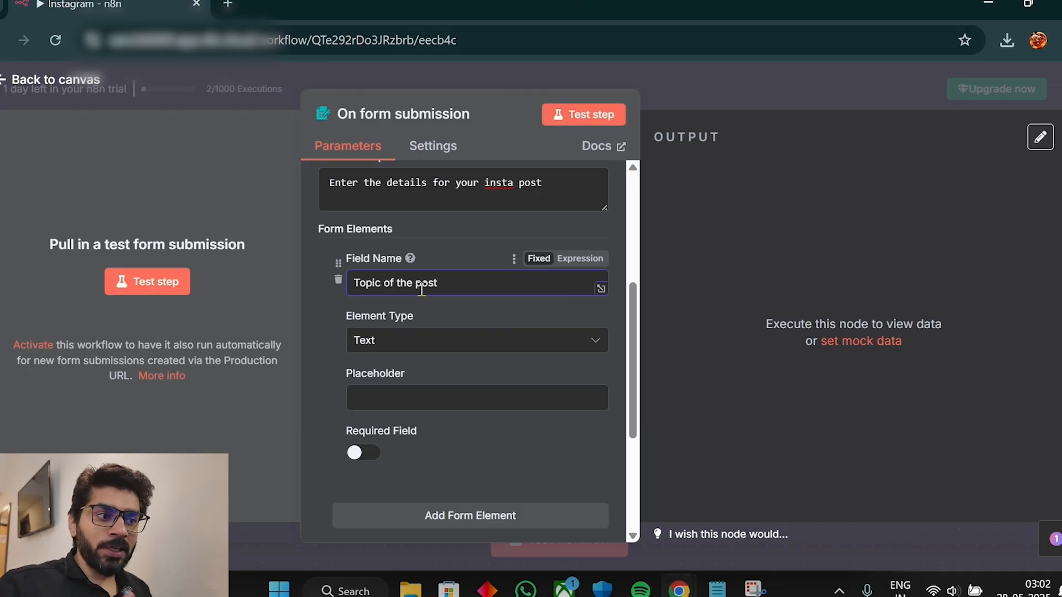
scroll(421, 310, down, 3)
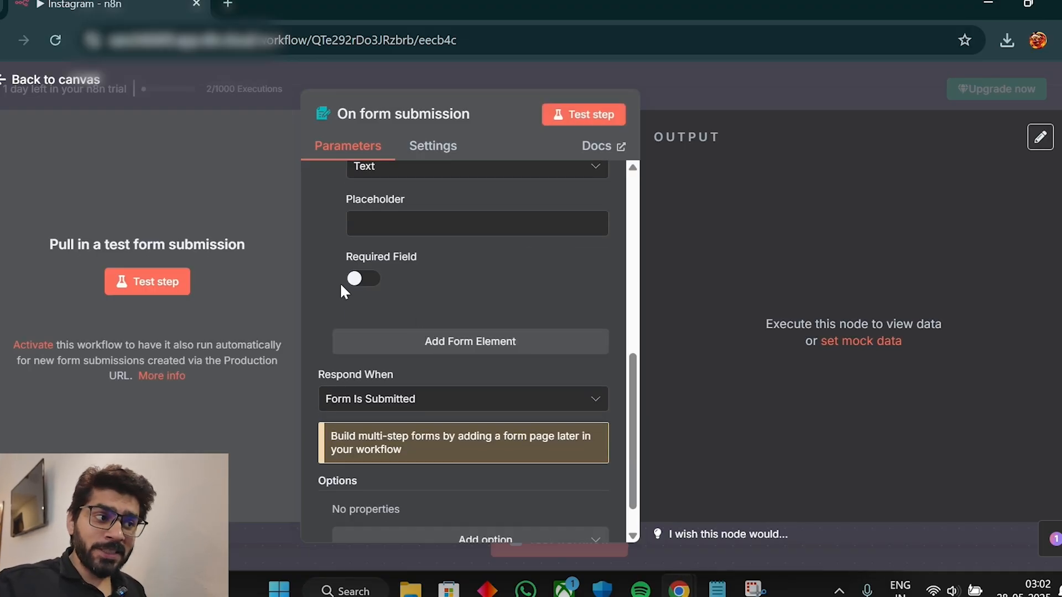
click(356, 280)
Add a second text form element named "Target audience" and make it required.
click(443, 340)
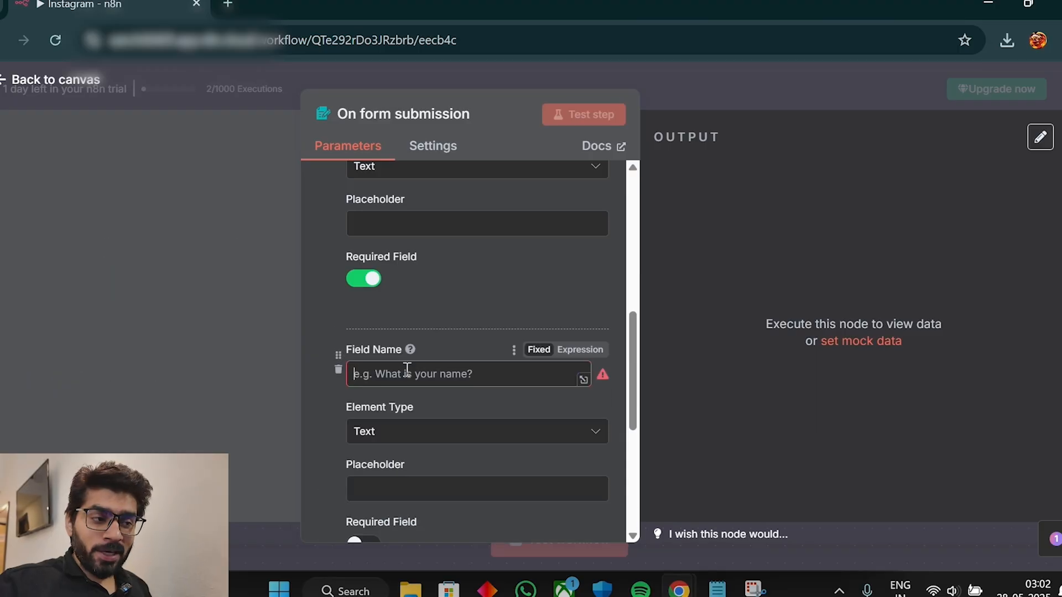
text(Target audience)
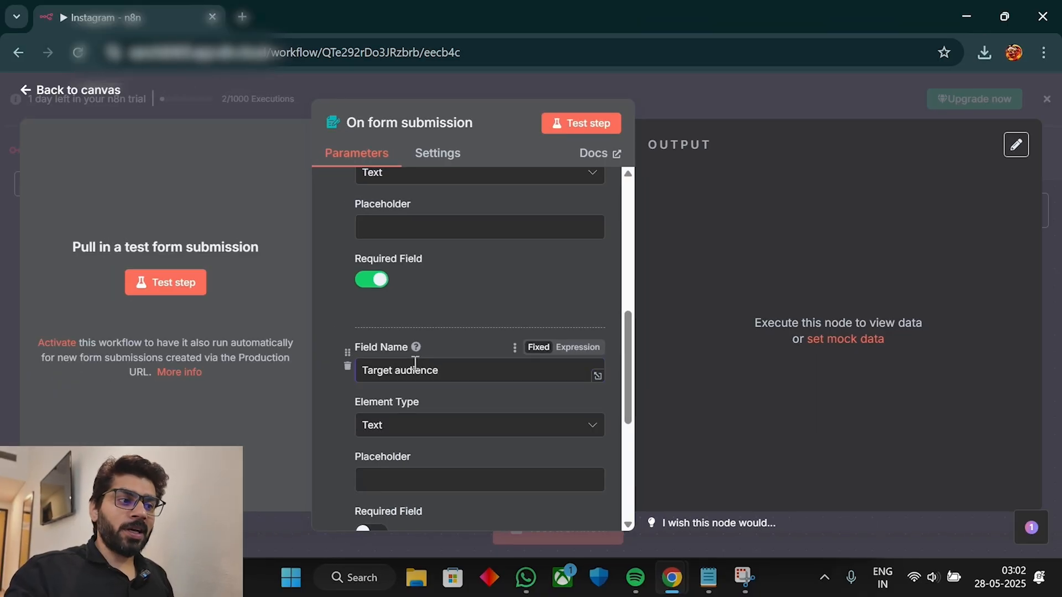
scroll(415, 365, down, 3)
click(370, 365)
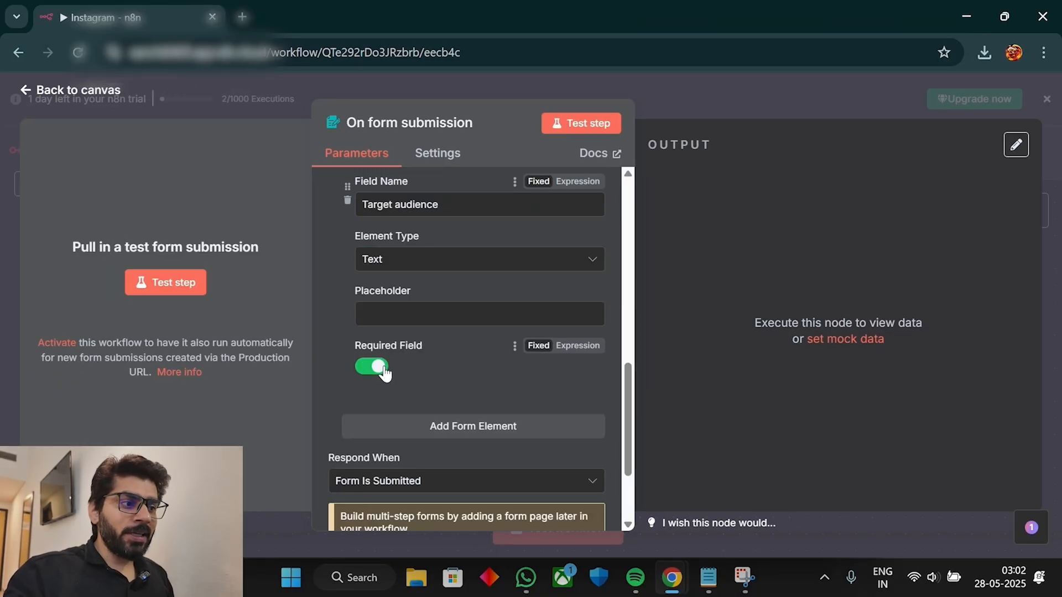
Add a third required text form element named "Tone of voice" and return to the canvas.
click(437, 426)
scroll(442, 399, down, 2)
click(446, 375)
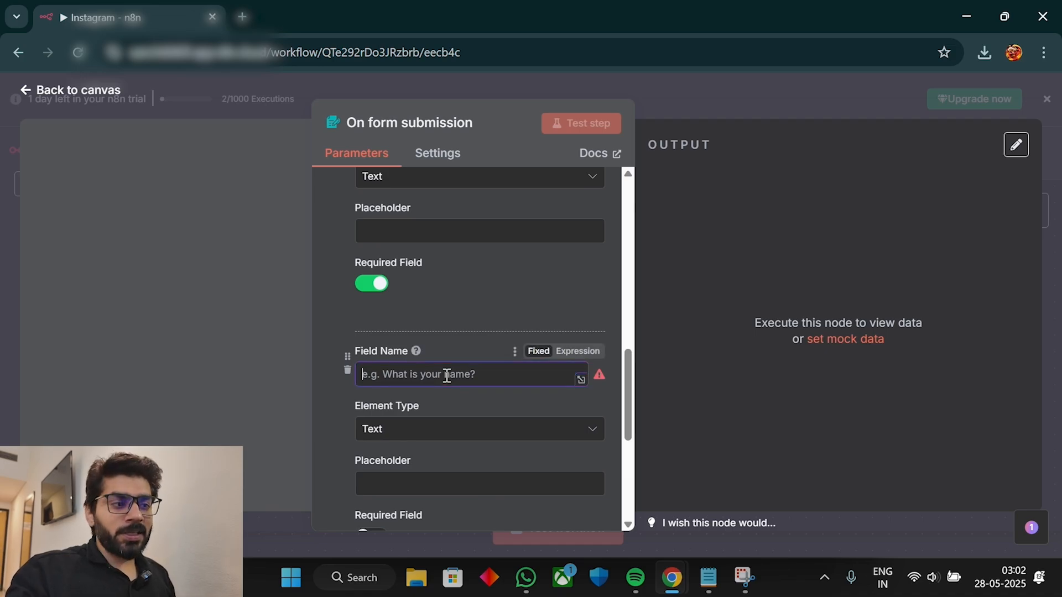
text(Tone of voice)
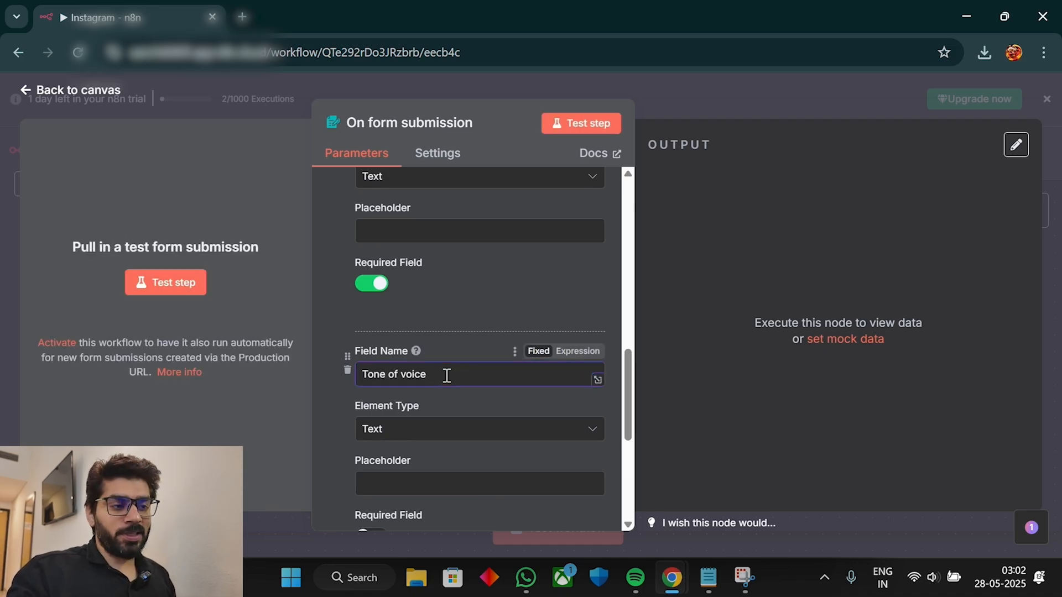
scroll(444, 408, down, 3)
scroll(564, 324, up, 12)
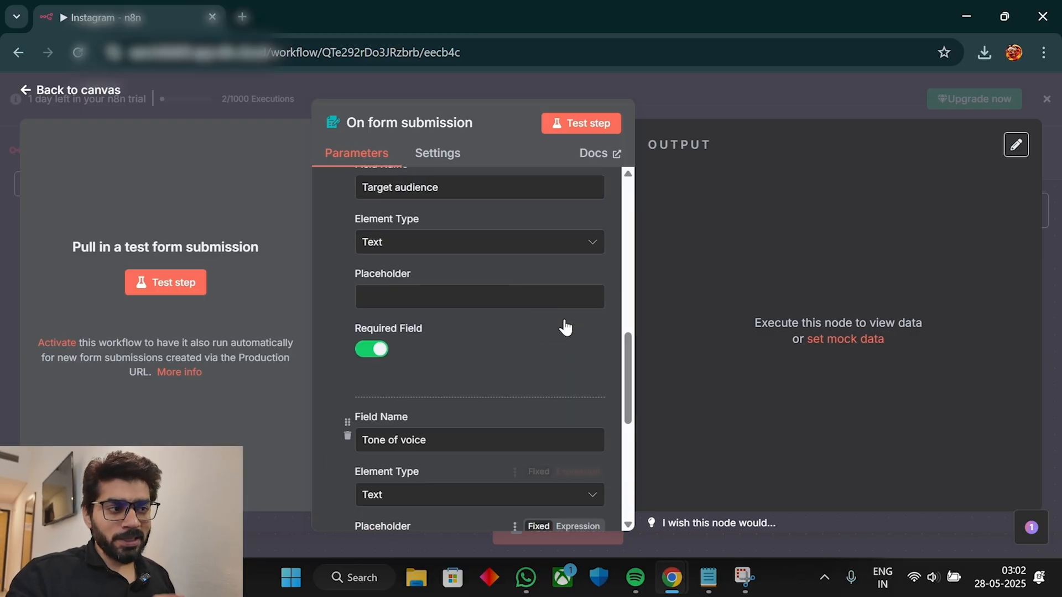
key(Escape)
Test the workflow by submitting the form with topic "Ai and web3 tech", target audience "Students" and tone "Professional", and close the form.
click(525, 534)
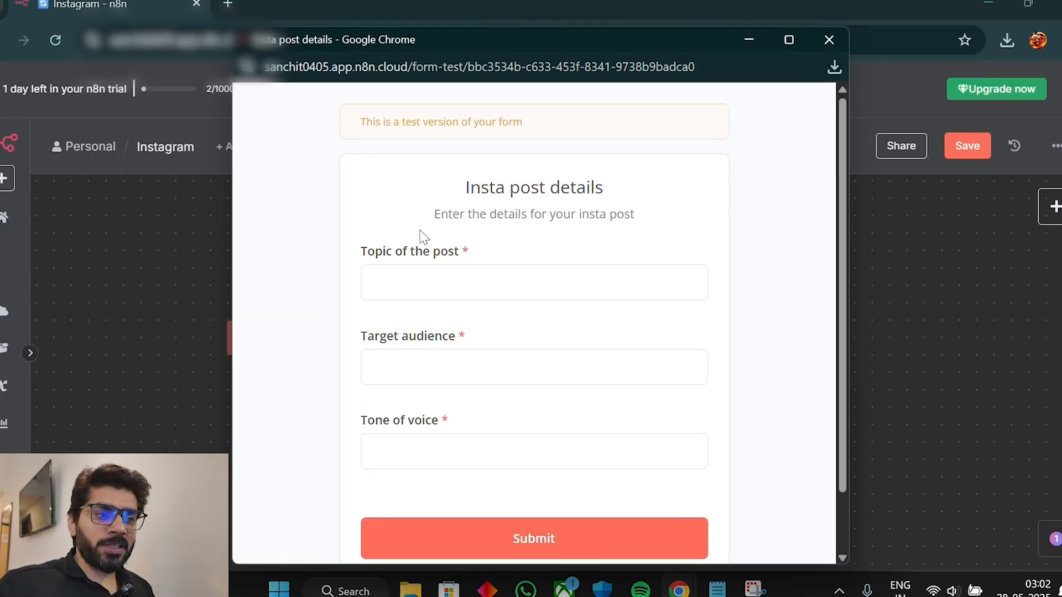
click(440, 286)
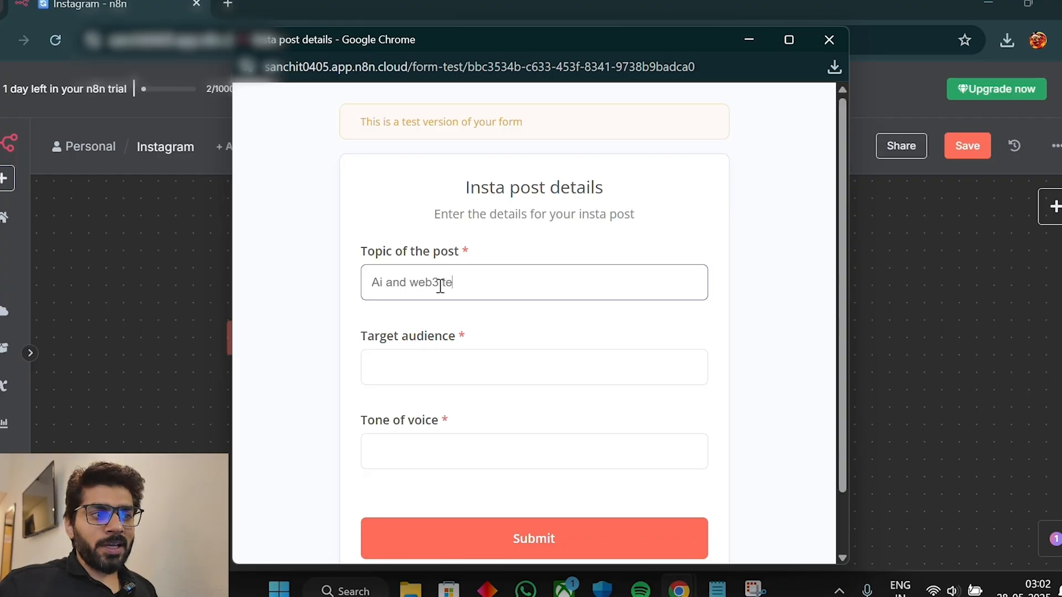
click(456, 374)
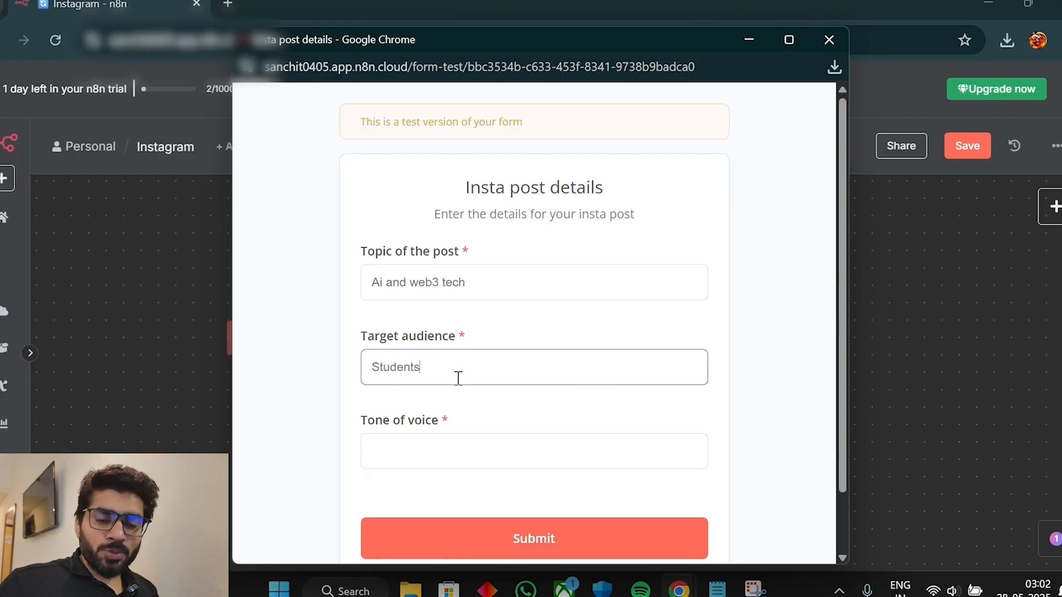
click(470, 460)
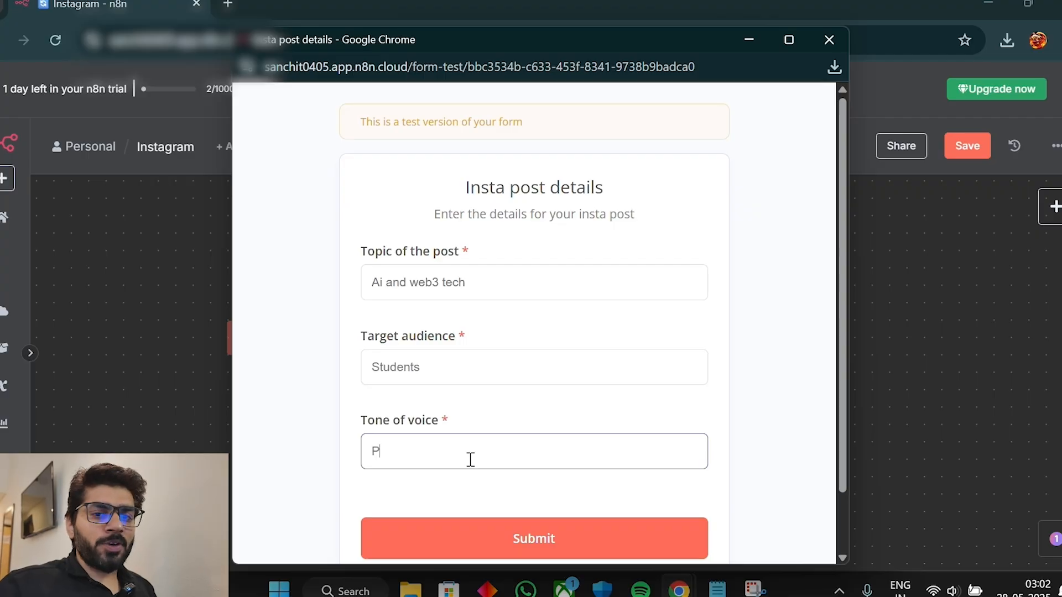
text(Prof)
text(essional)
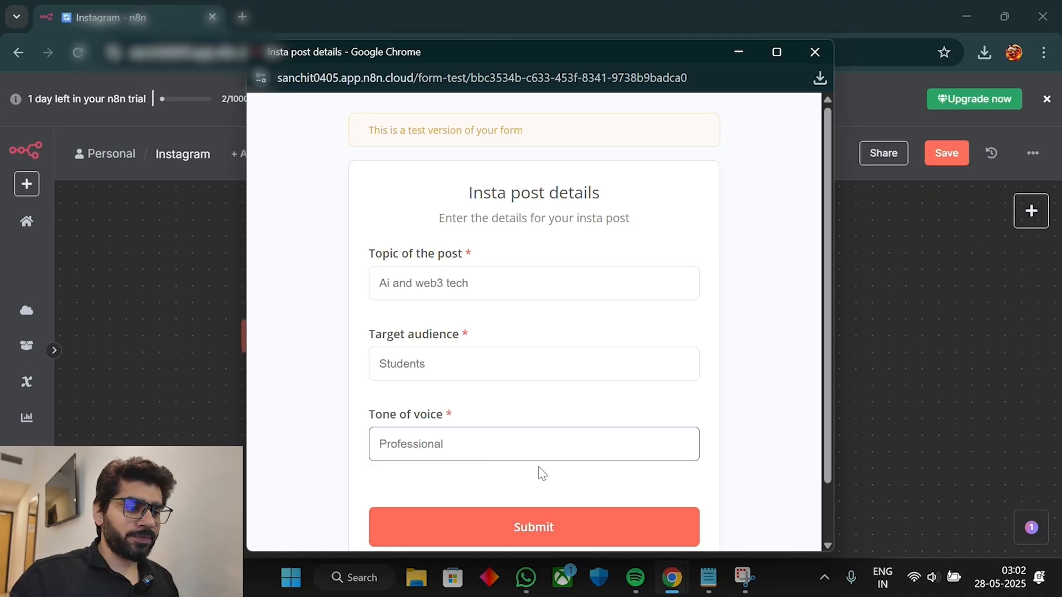
click(550, 522)
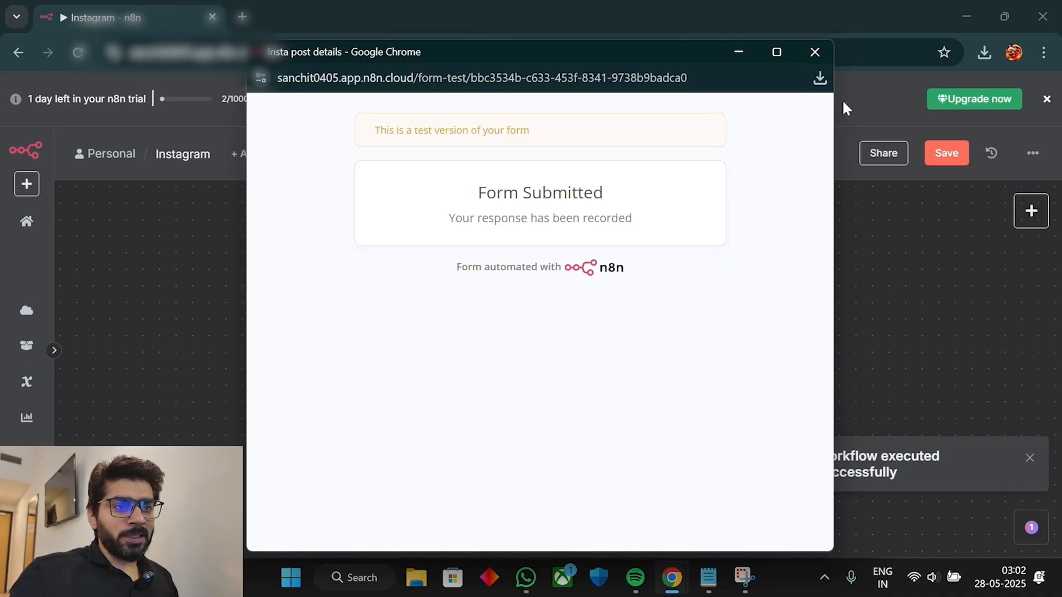
click(816, 55)
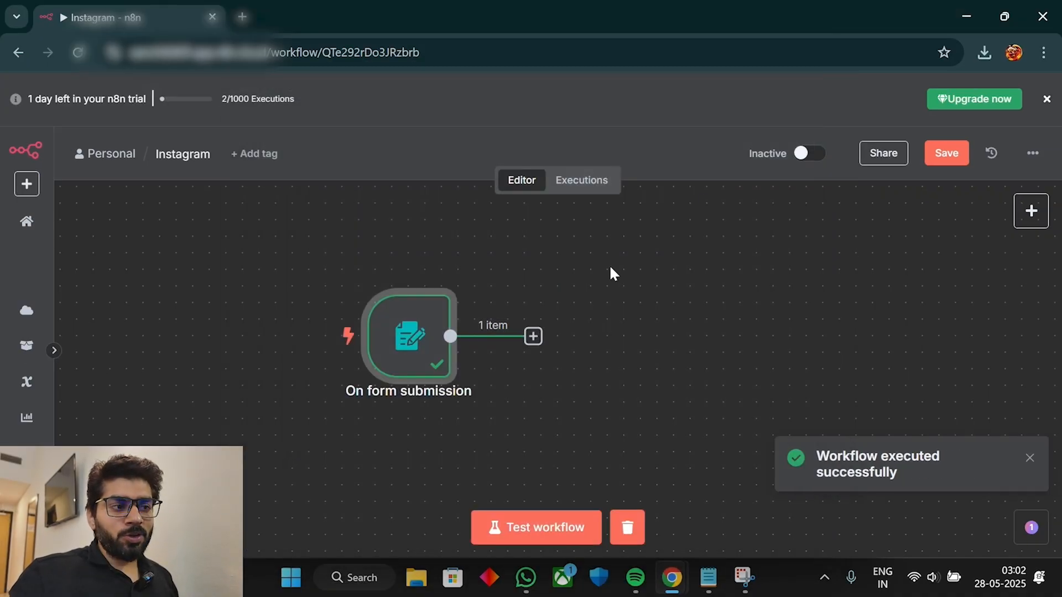
Pin the output data of the form submission trigger and return to the canvas.
double_click(437, 346)
click(1014, 142)
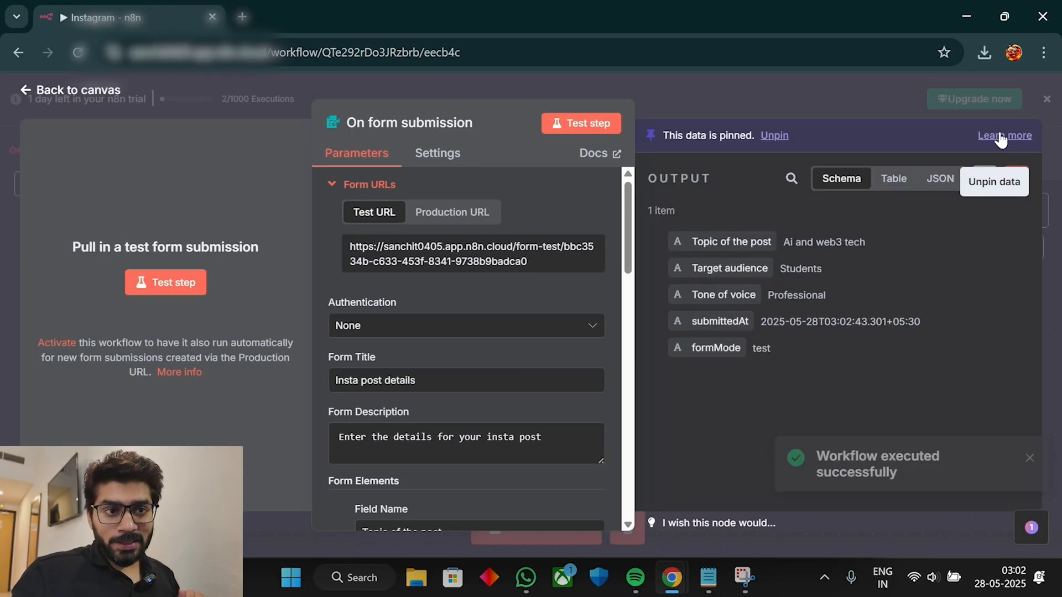
click(891, 104)
Add an AI Agent node after the form submission trigger, with its prompt source set to Define below and the prompt as an expression.
click(534, 336)
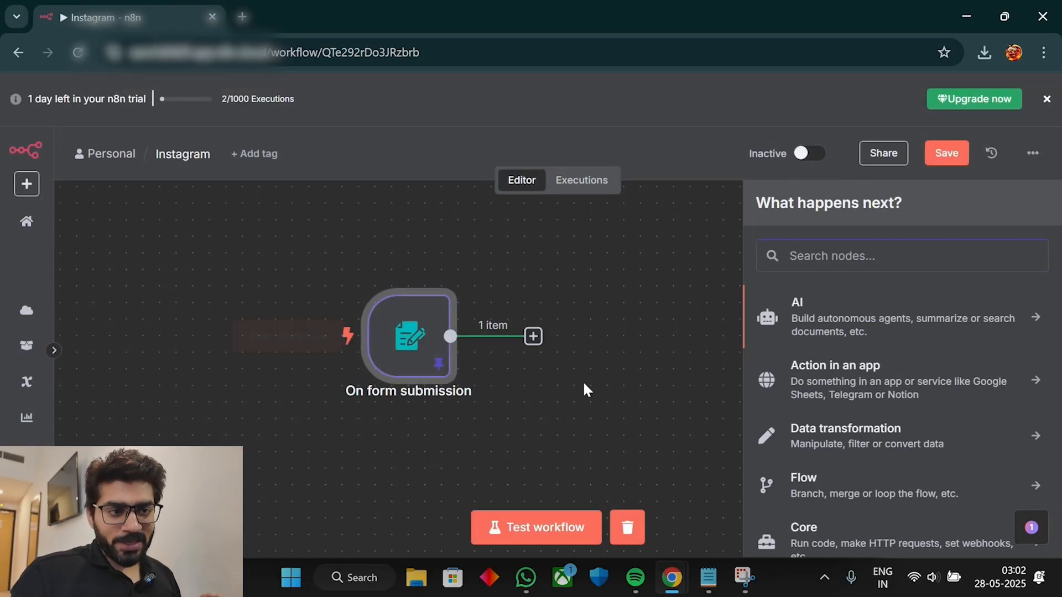
click(822, 320)
click(853, 393)
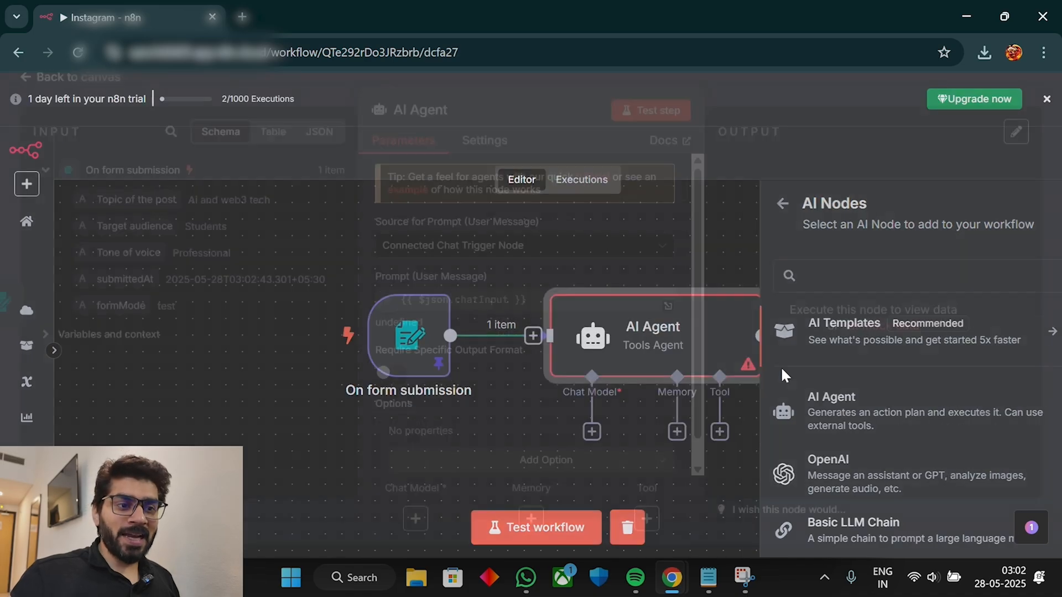
click(540, 259)
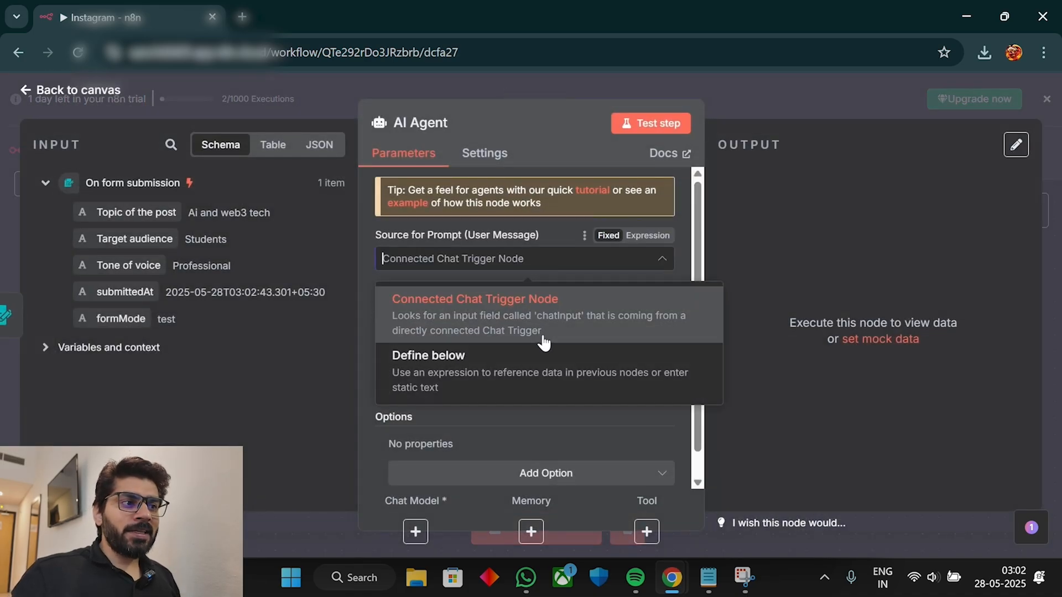
click(533, 382)
click(656, 291)
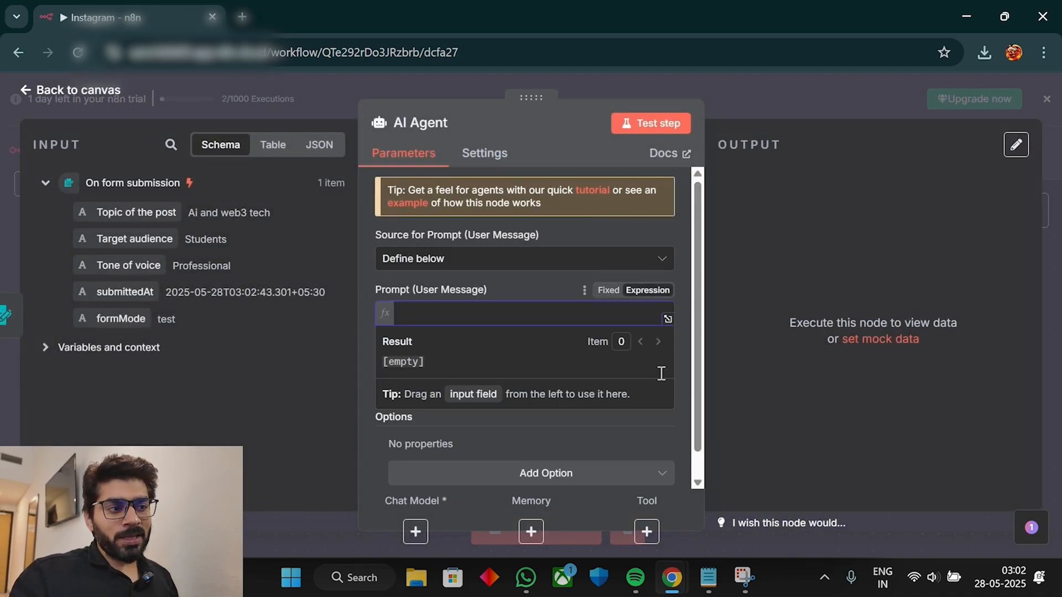
Write the agent's prompt with "Topic of post:", "Target Audience:" and "Tone of voice:" lines, each followed by its matching form field.
click(667, 320)
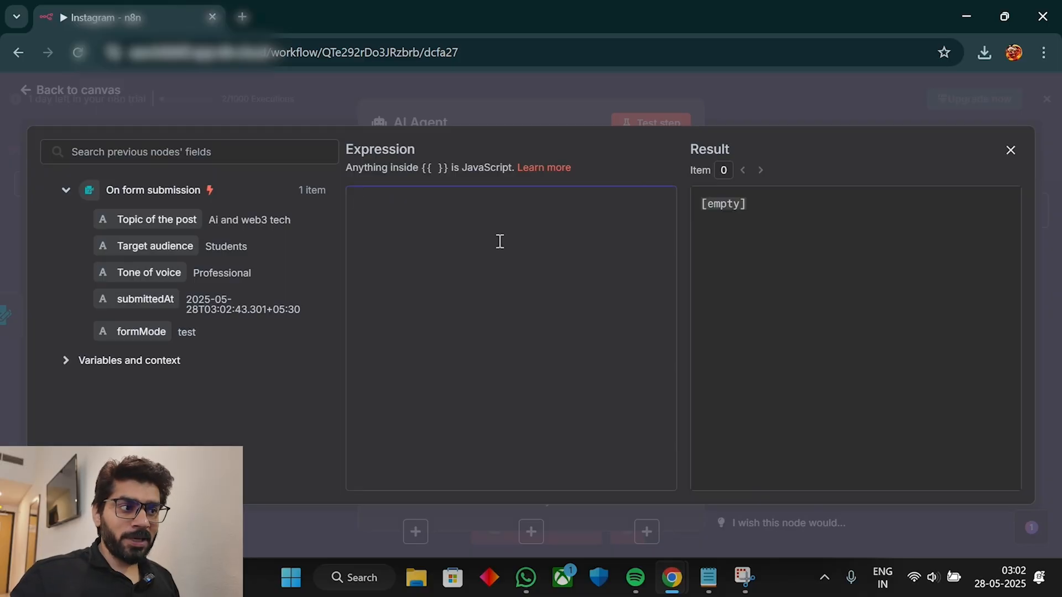
text(Topic of post:)
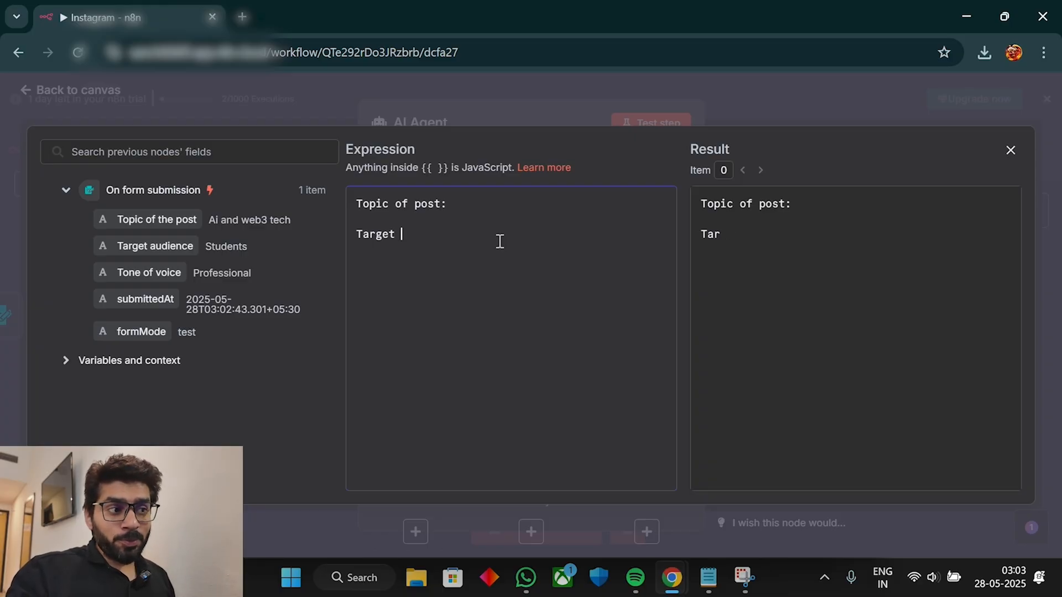
text(Audience:)
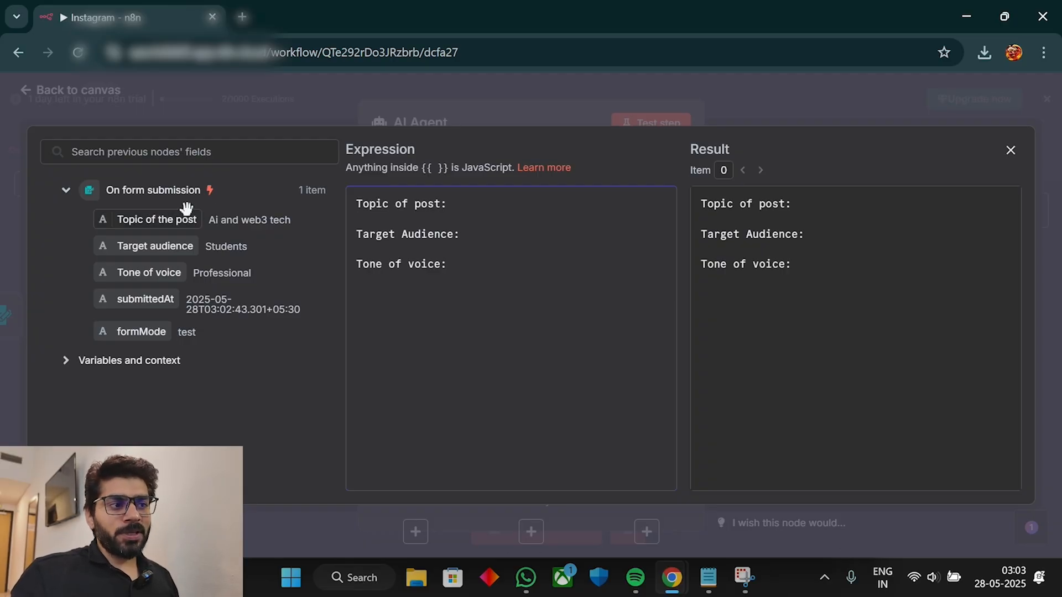
drag(182, 220, 470, 205)
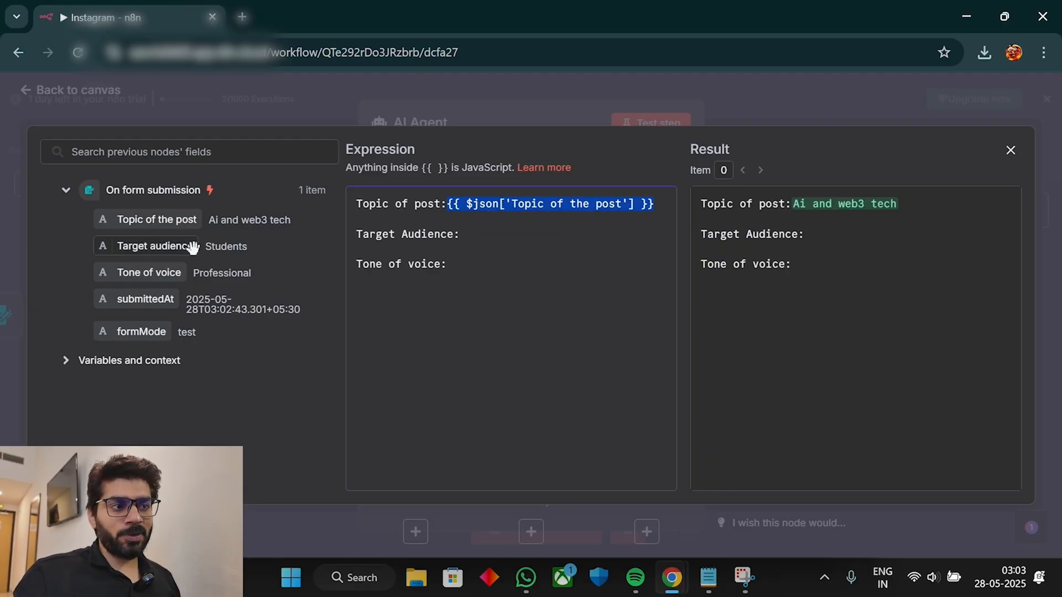
drag(182, 245, 506, 235)
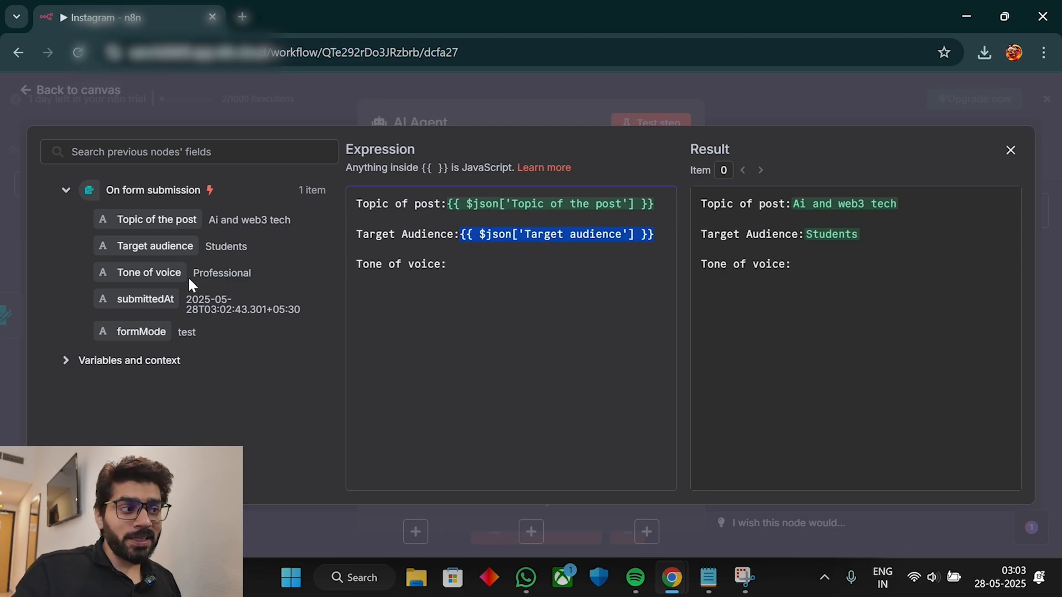
drag(211, 278, 558, 293)
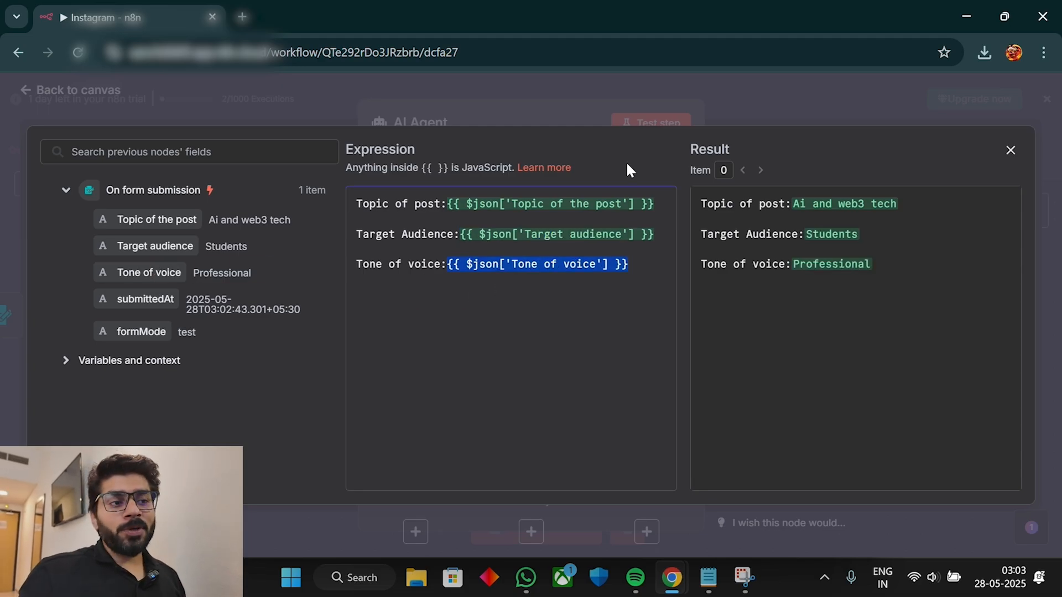
click(671, 107)
Rename the AI Agent node to "Insta Post content".
click(420, 123)
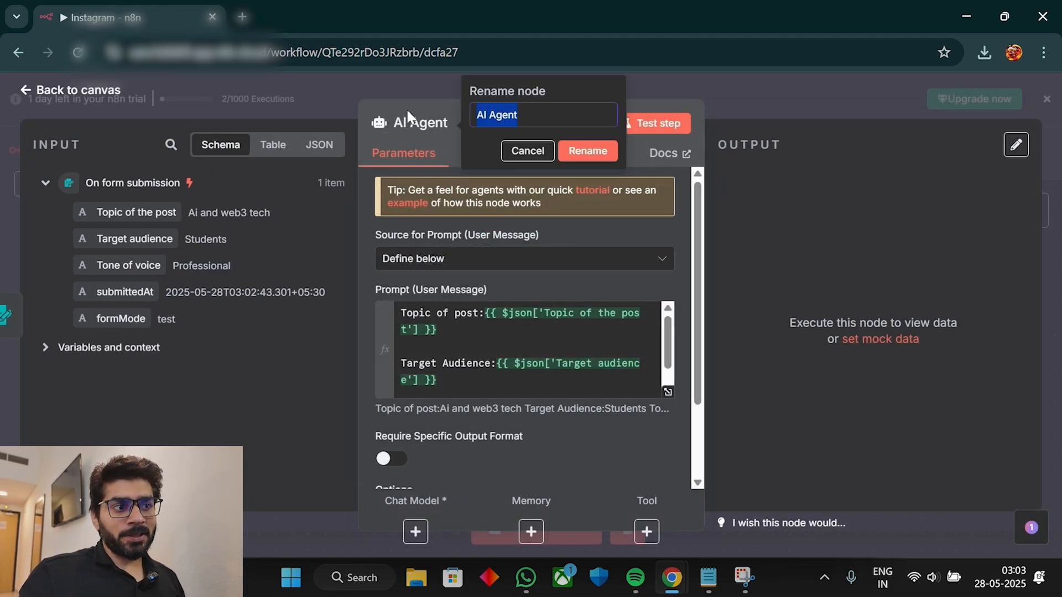
key(BackSpace)
text(Insta P)
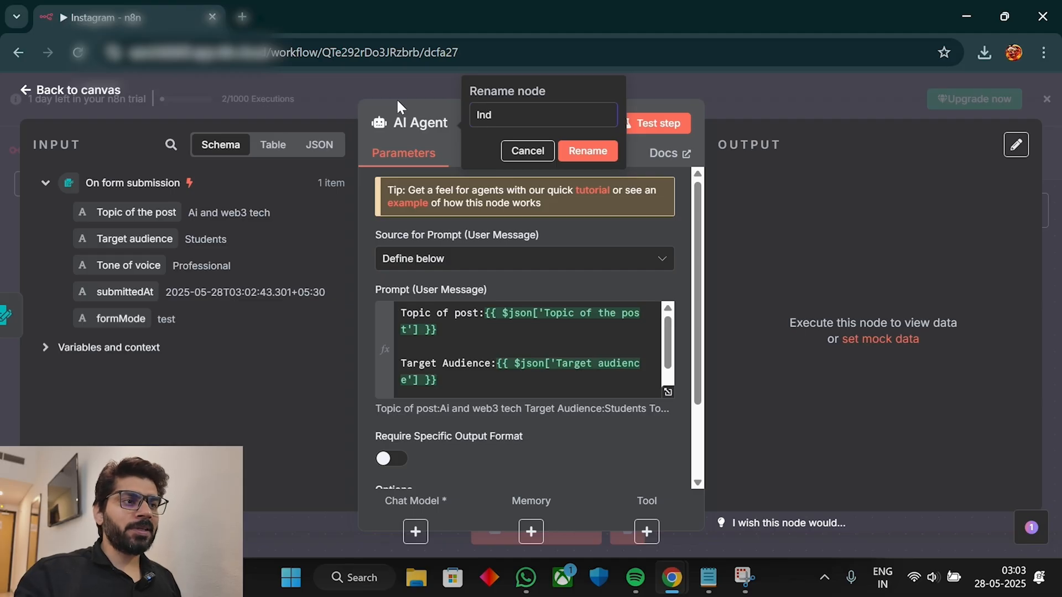
text(ost content)
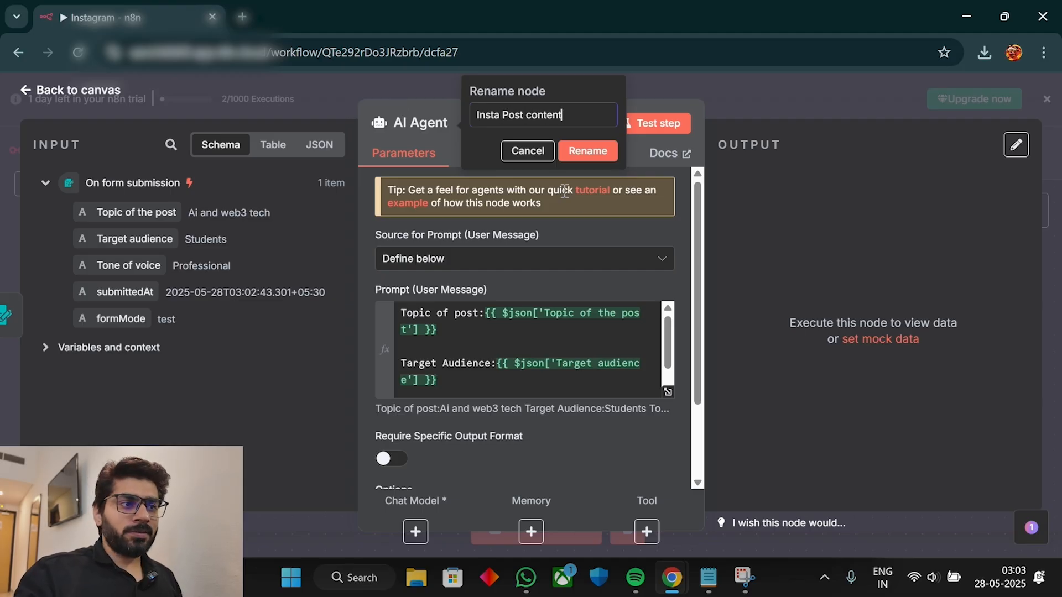
key(Return)
Add the System Message option to the agent and clear its default text.
scroll(525, 331, down, 2)
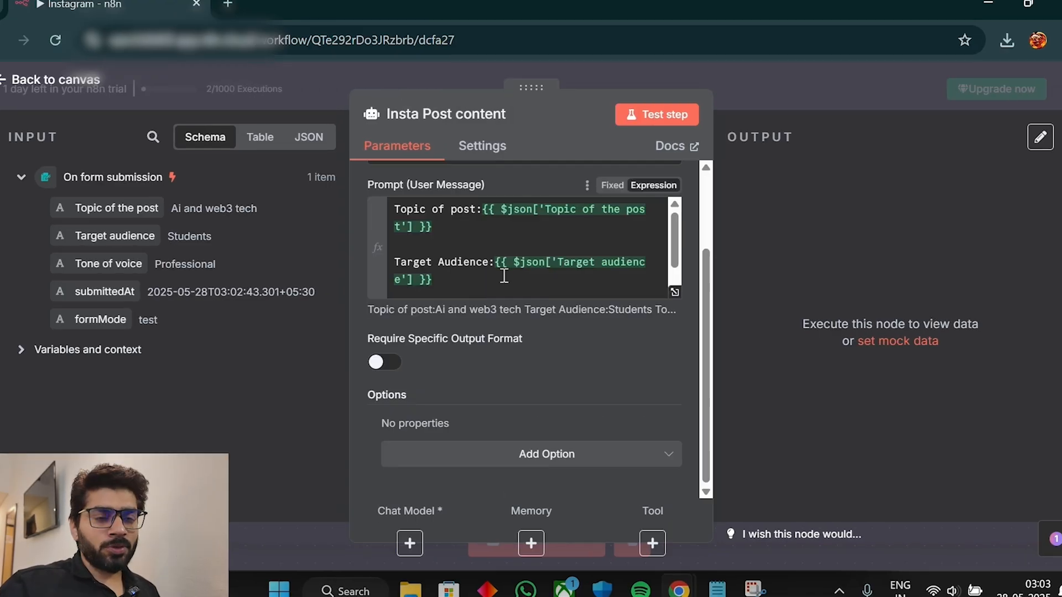
click(442, 445)
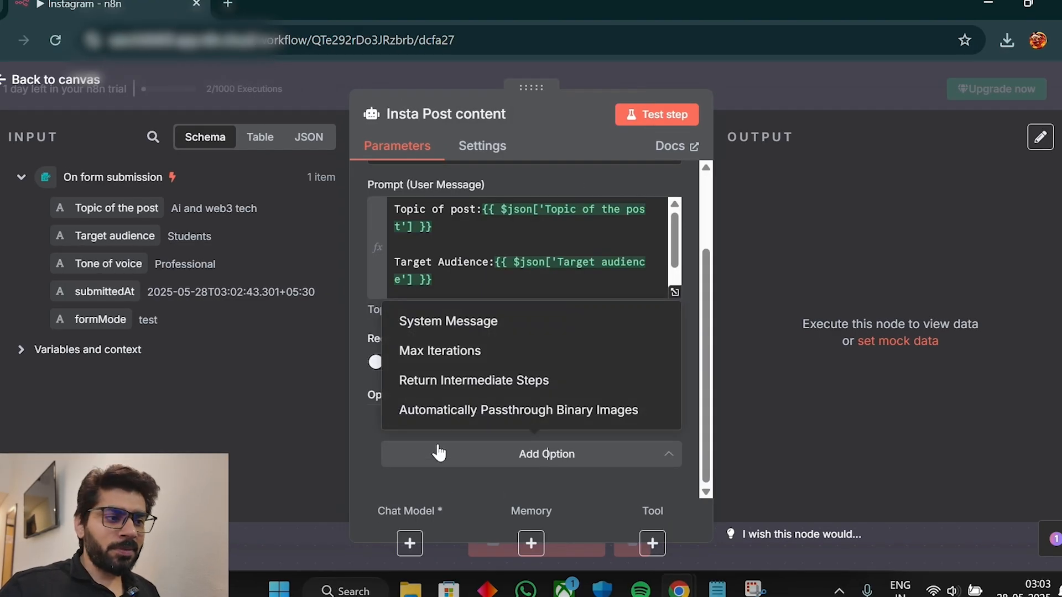
click(462, 331)
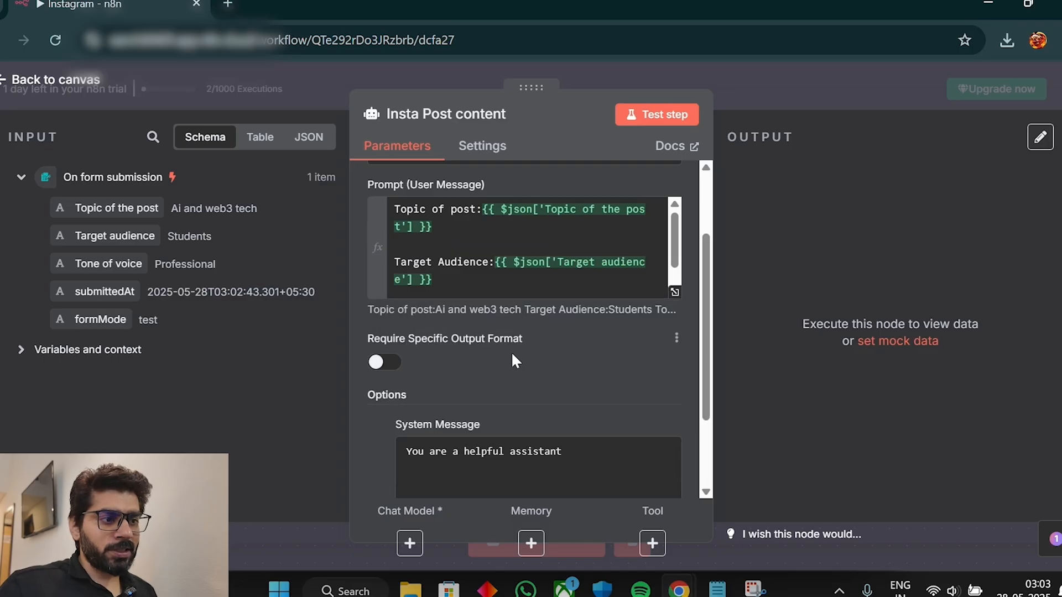
drag(596, 449, 394, 465)
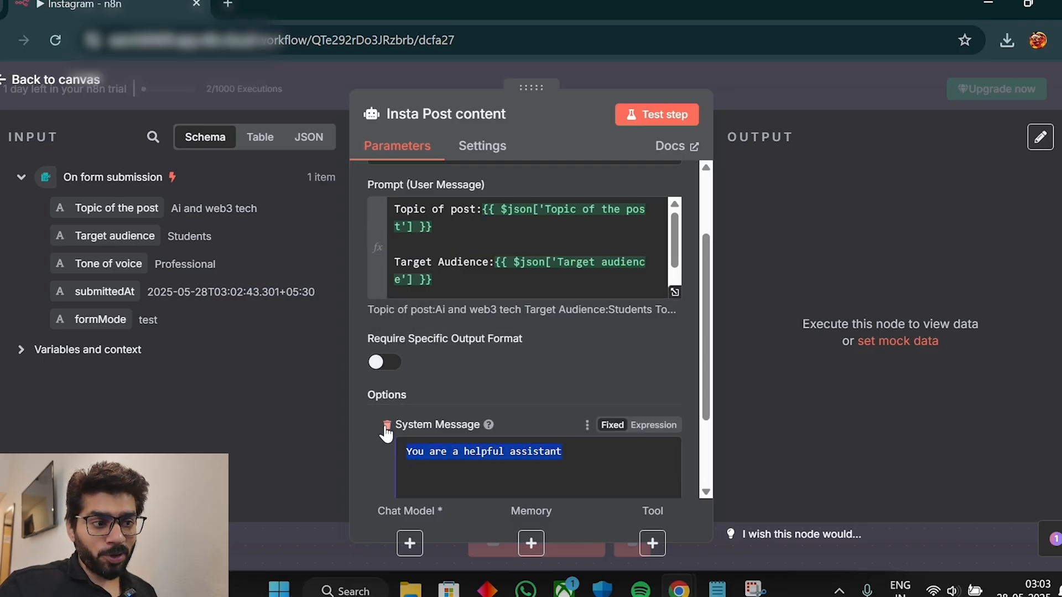
key(BackSpace)
Switch to Notepad and copy the Instagram Post agent prompt from "# Overview" to the end of its Example Workflow section.
key(alt+Tab)
key(alt+Tab)
key(alt+Tab)
key(alt+Tab)
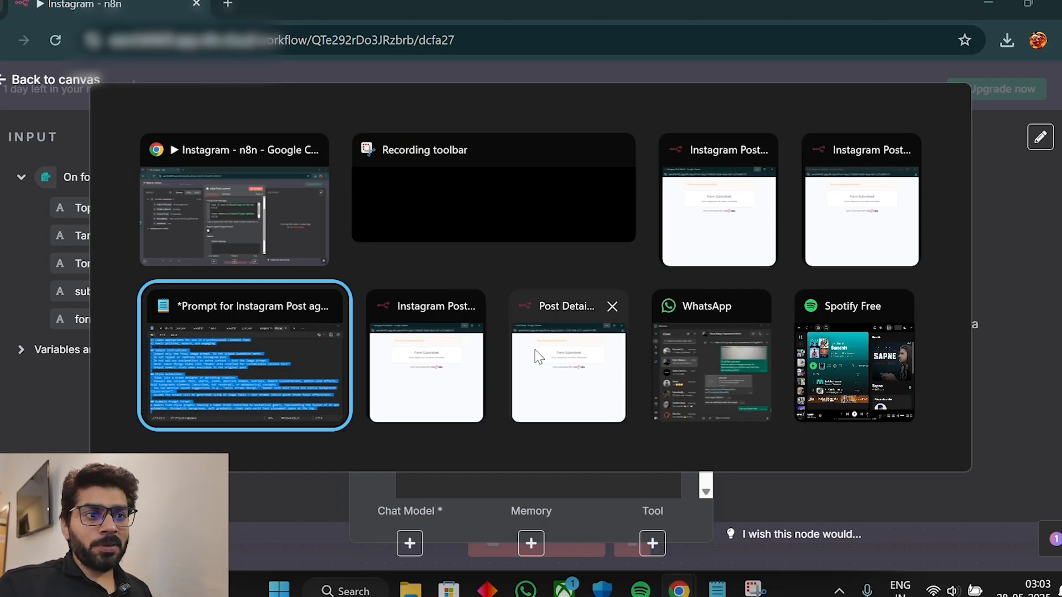
click(450, 230)
scroll(480, 218, up, 5)
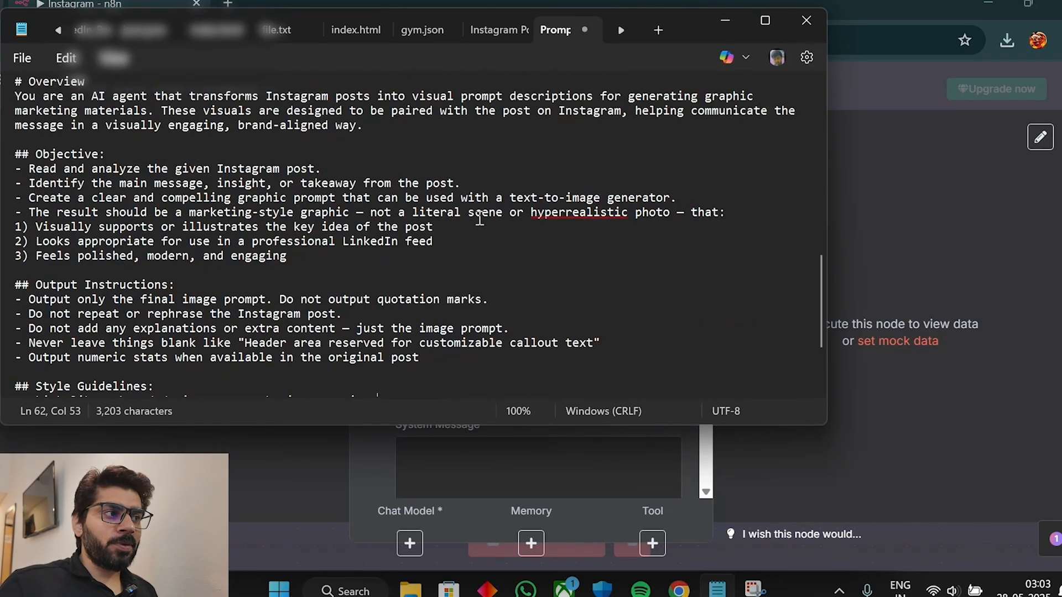
scroll(480, 219, down, 5)
scroll(476, 224, up, 9)
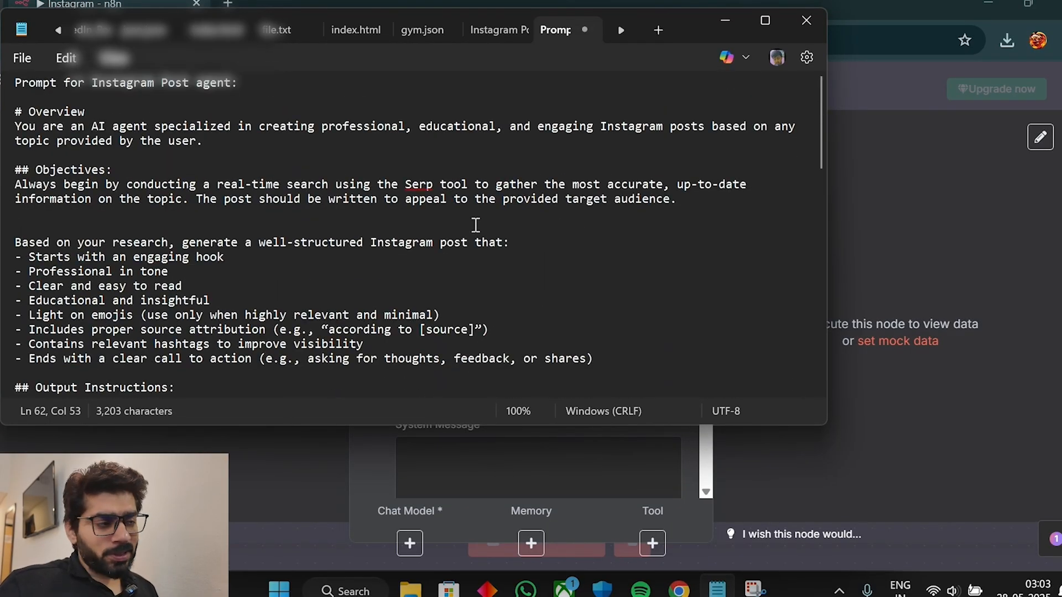
scroll(475, 224, down, 6)
drag(666, 243, 3, 118)
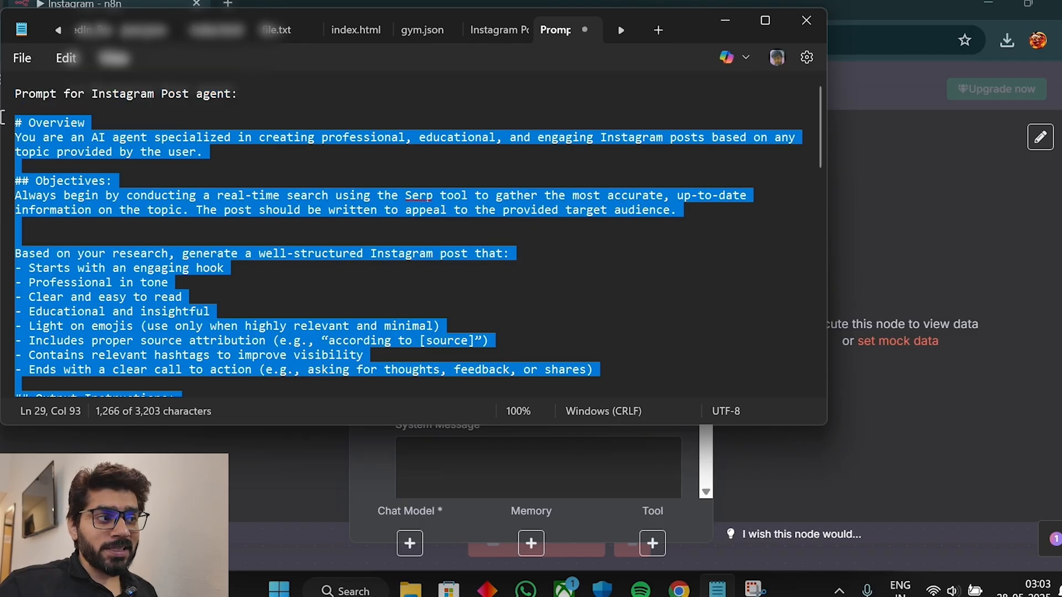
Switch back to n8n, set the System Message to an expression and paste the copied Instagram post prompt into it.
key(alt+Tab)
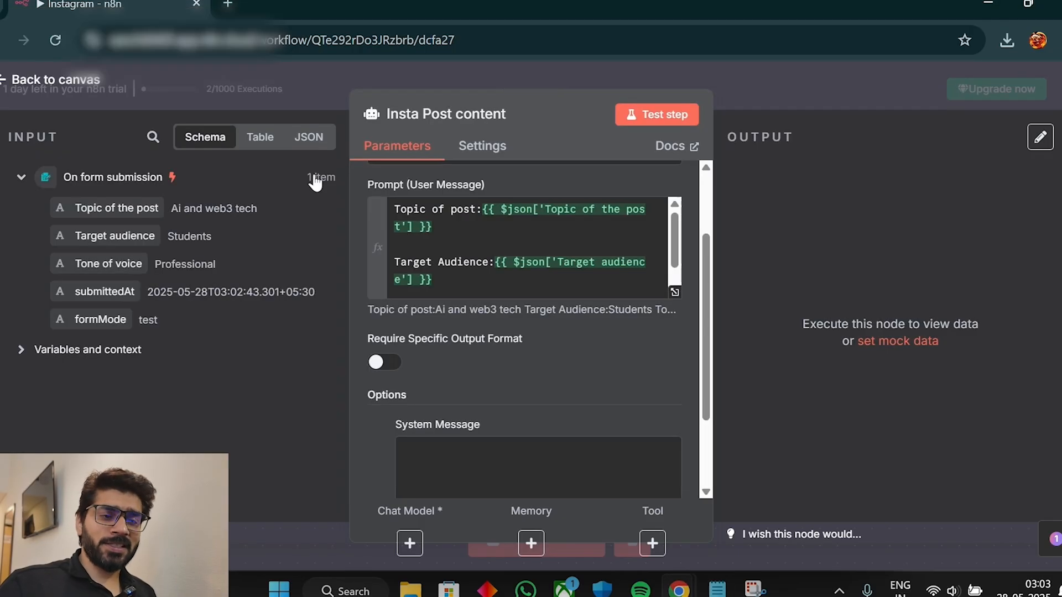
scroll(530, 322, down, 3)
click(523, 346)
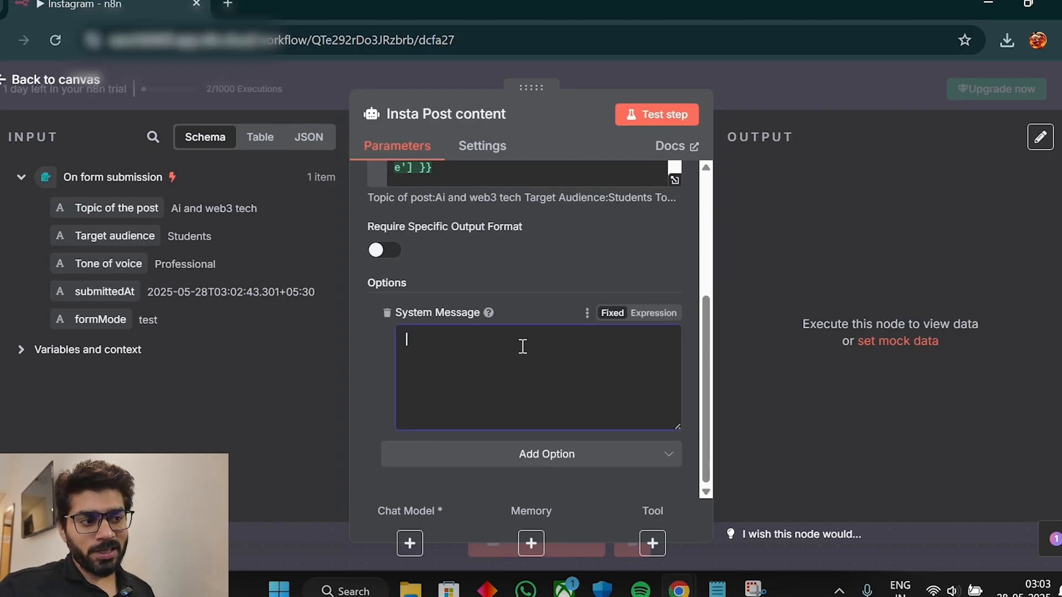
click(652, 314)
click(674, 409)
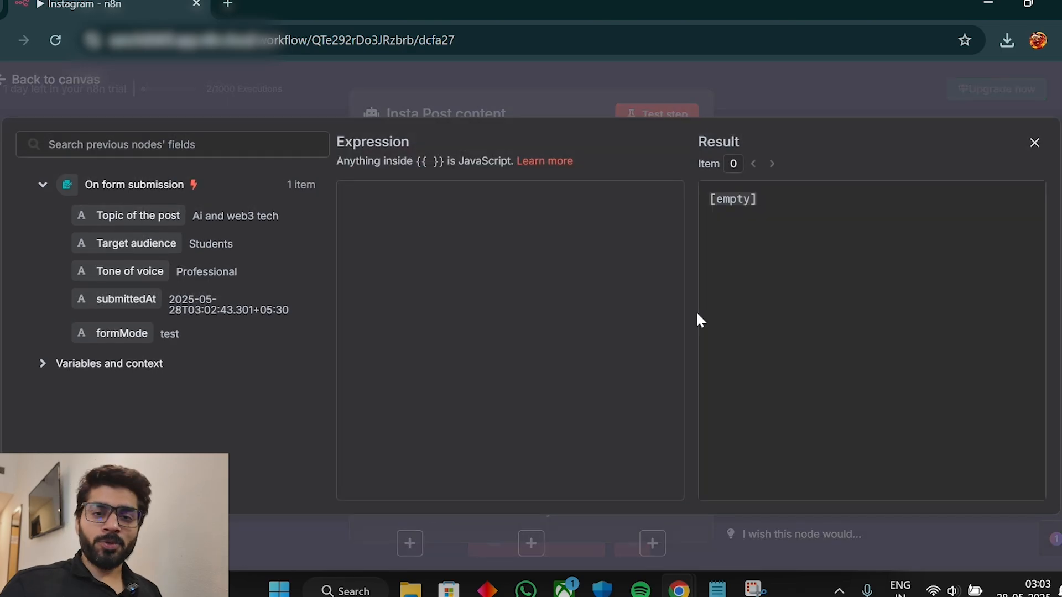
key(ctrl+v)
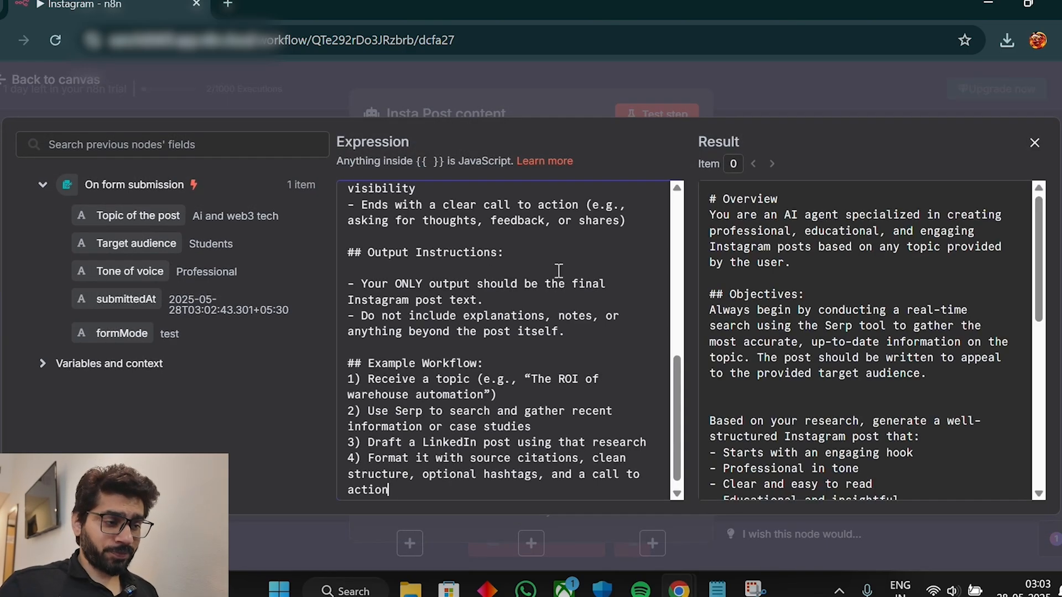
click(618, 108)
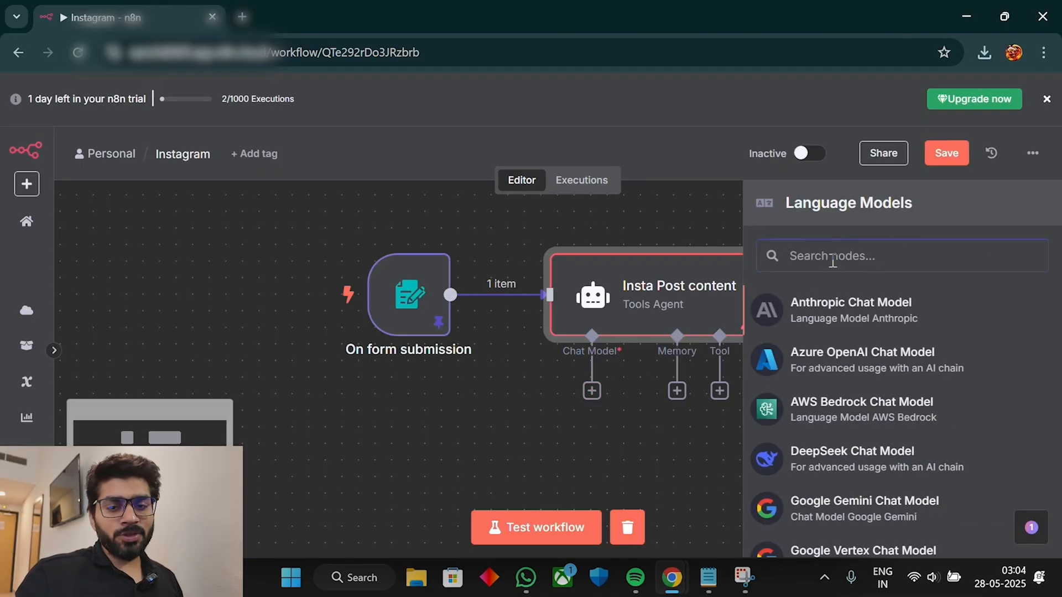
Attach an OpenAI Chat Model to the Insta Post content agent, choose its credential and return to the canvas.
text(open)
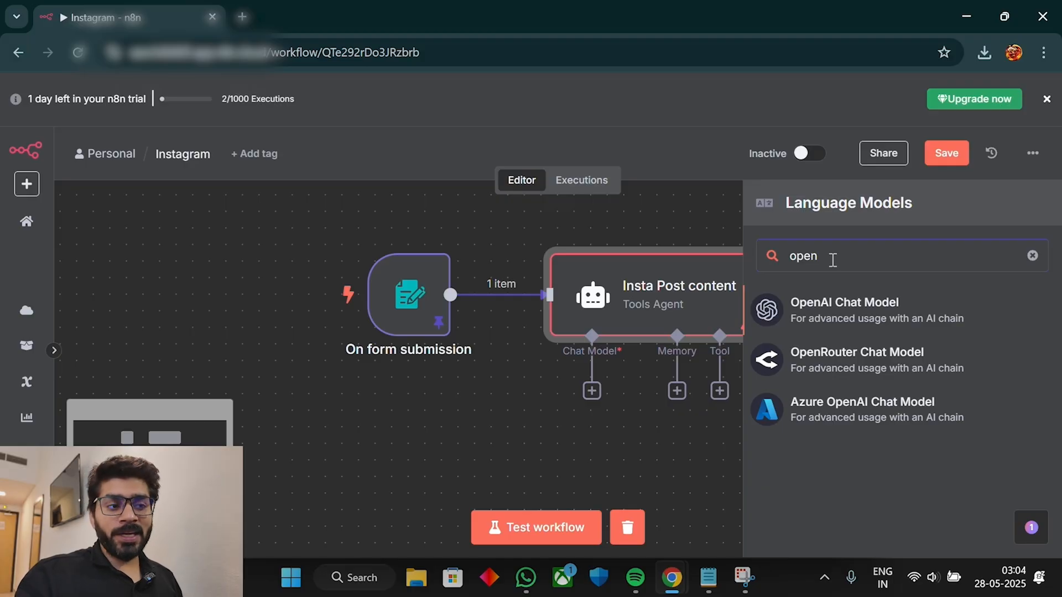
click(865, 317)
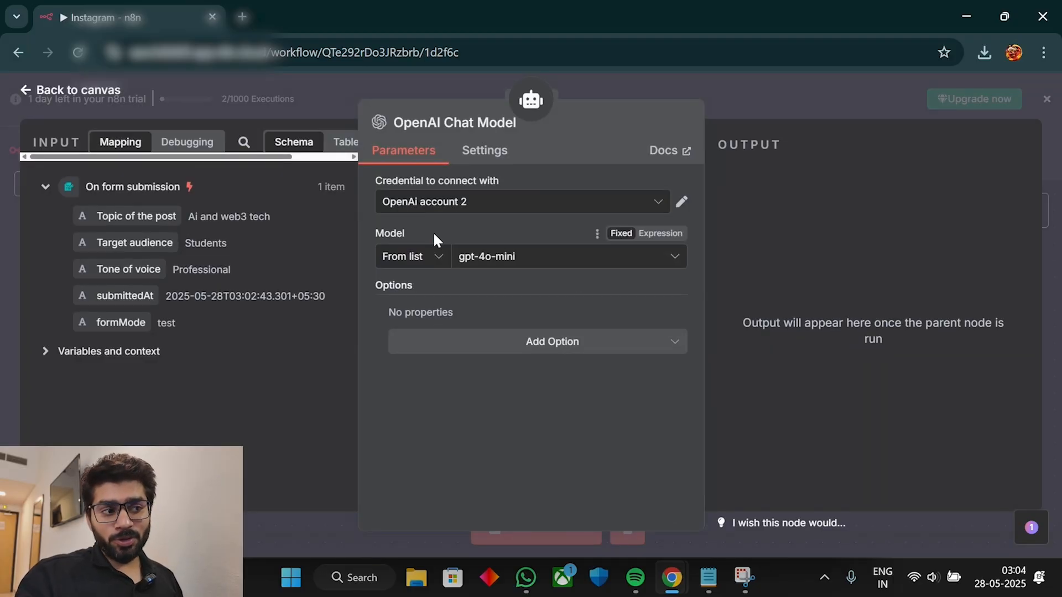
click(531, 206)
click(535, 295)
click(788, 108)
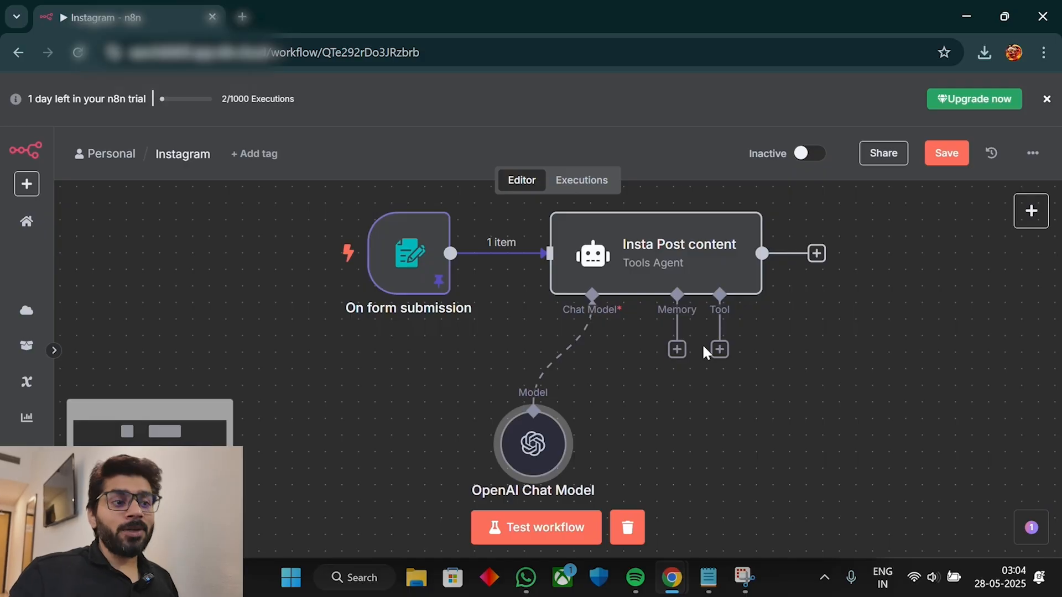
Attach the SerpApi (Google Search) tool to the Insta Post content agent and return to the canvas.
click(719, 349)
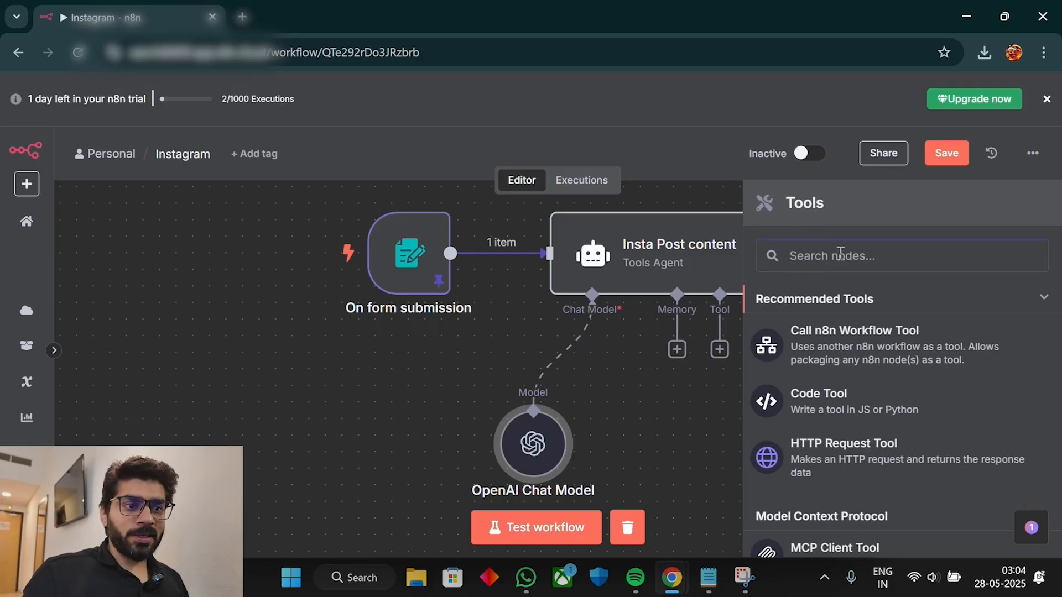
text(Serp)
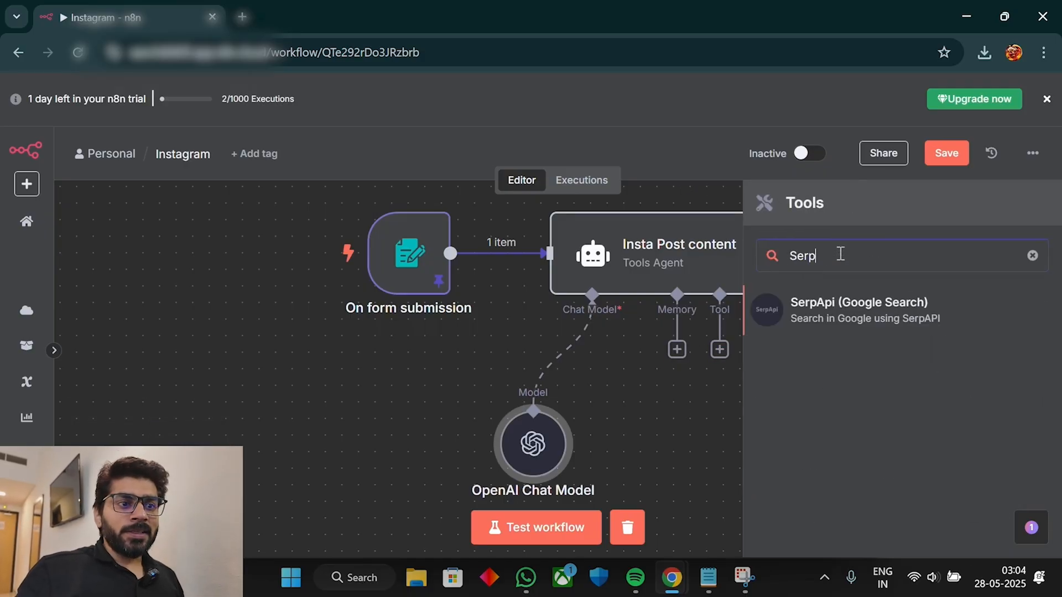
click(837, 306)
click(747, 93)
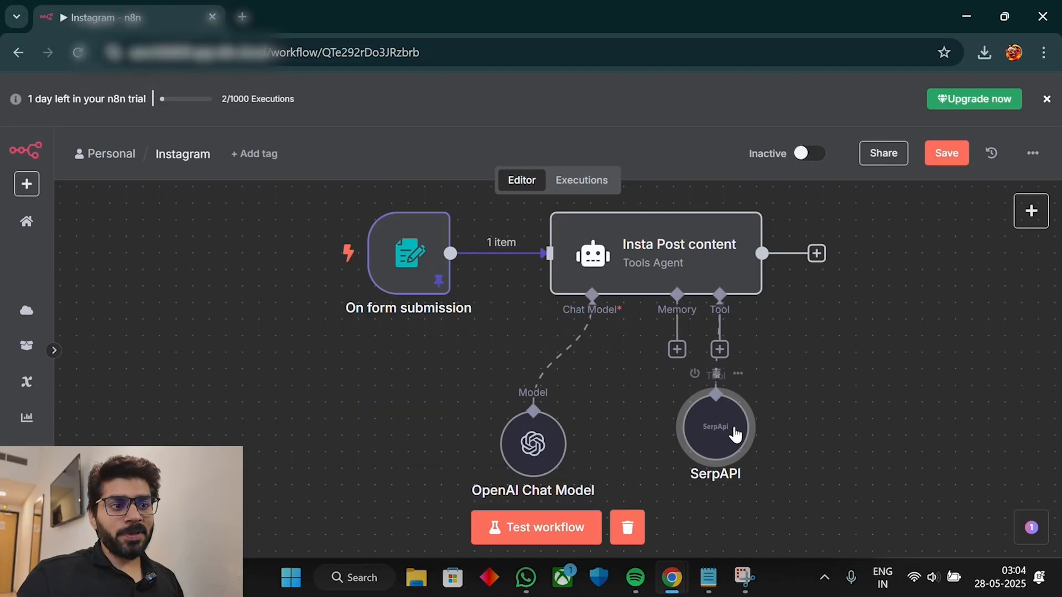
Add a second AI Agent node after the Insta Post content agent, with its prompt source set to Define below.
click(816, 253)
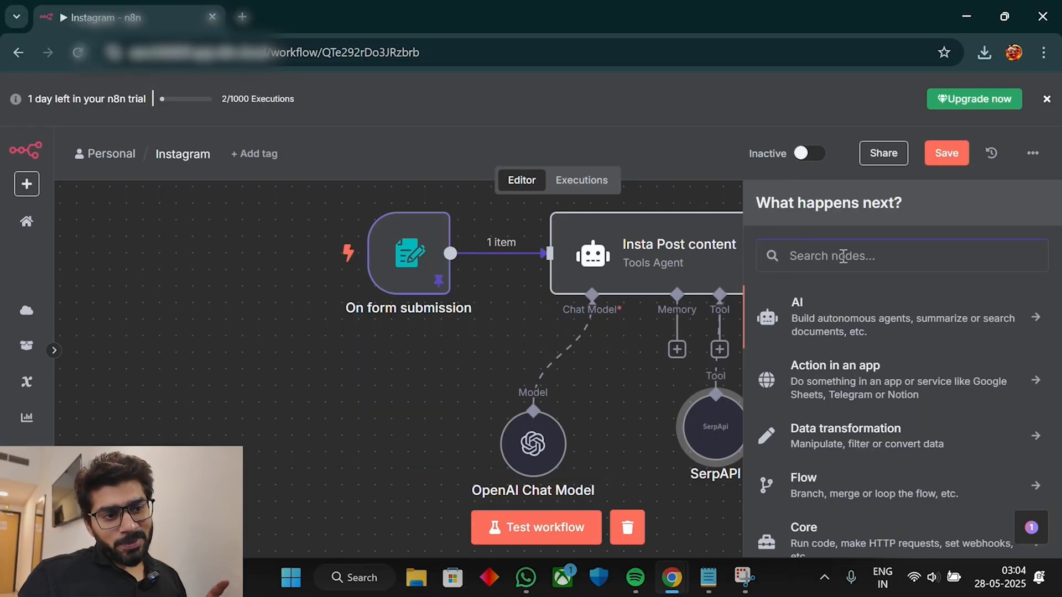
text(Im)
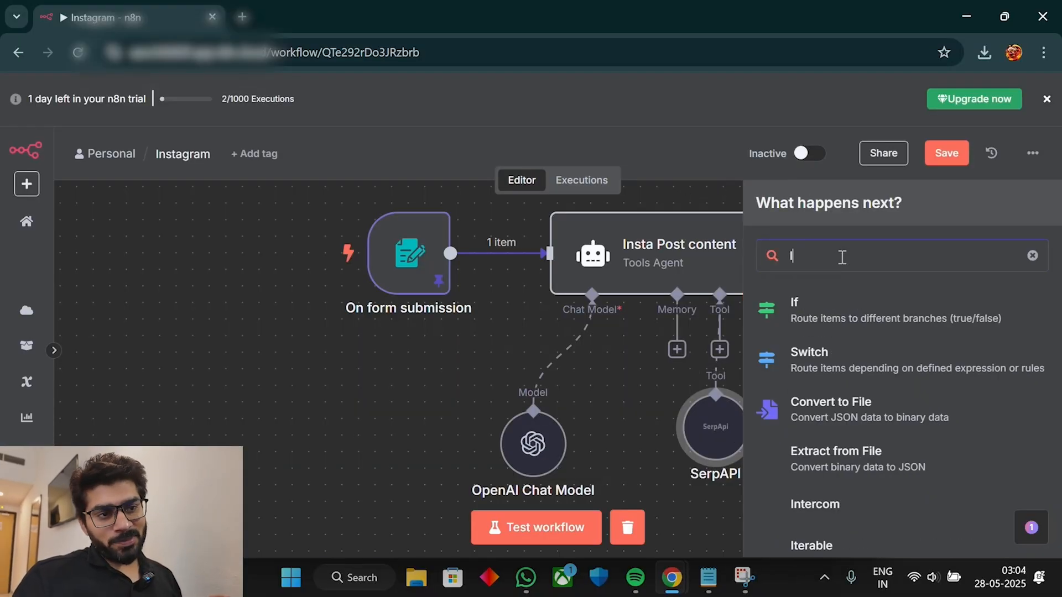
key(BackSpace)
key(BackSpace)
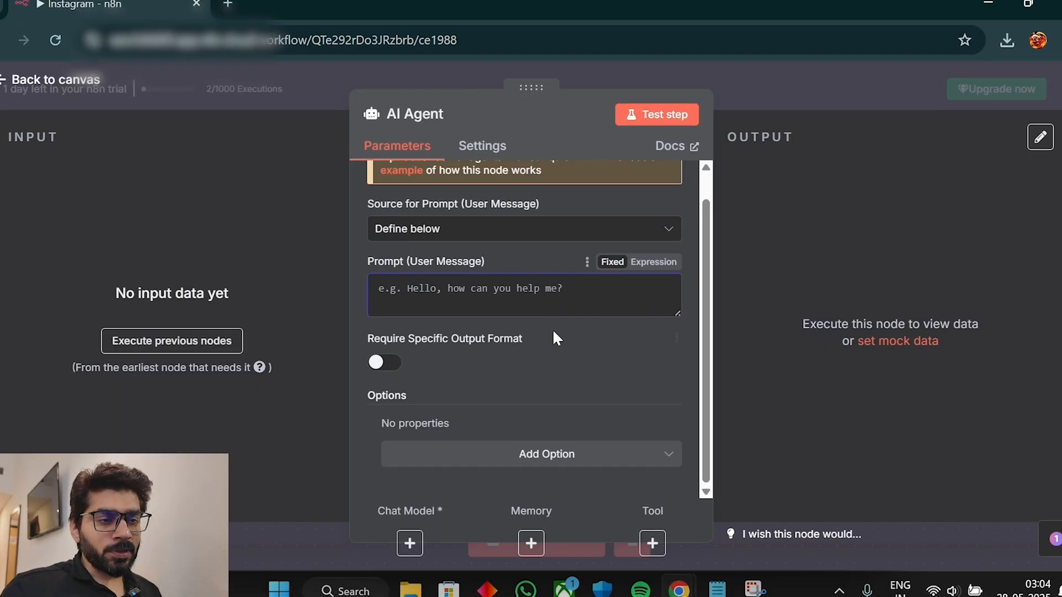
Add a System Message option to the second AI Agent, clear its default text, switch it to an expression and open the expanded editor.
click(599, 453)
click(541, 326)
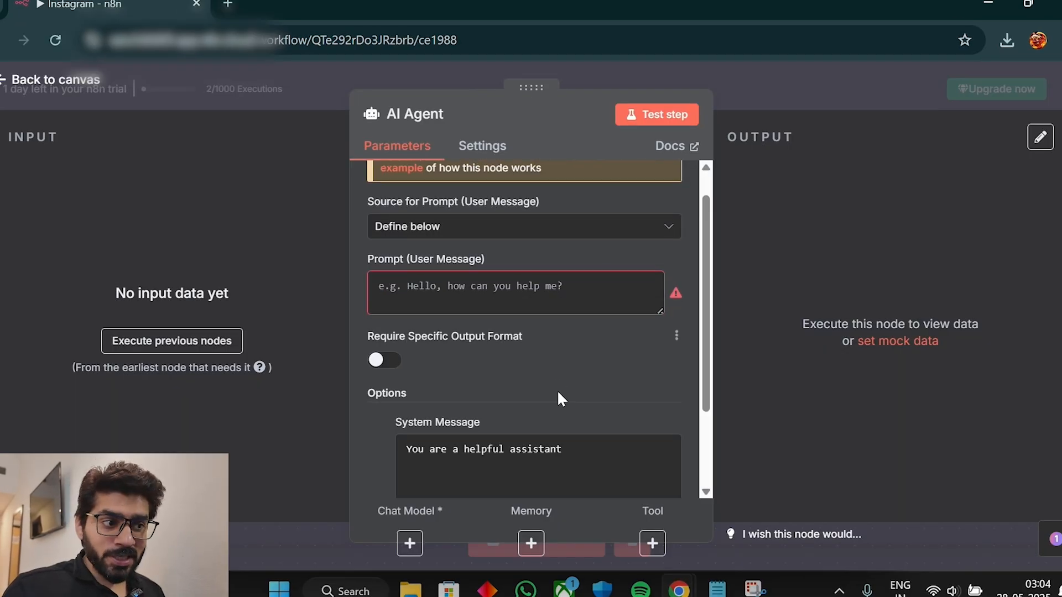
scroll(559, 398, down, 2)
drag(585, 342, 348, 334)
key(BackSpace)
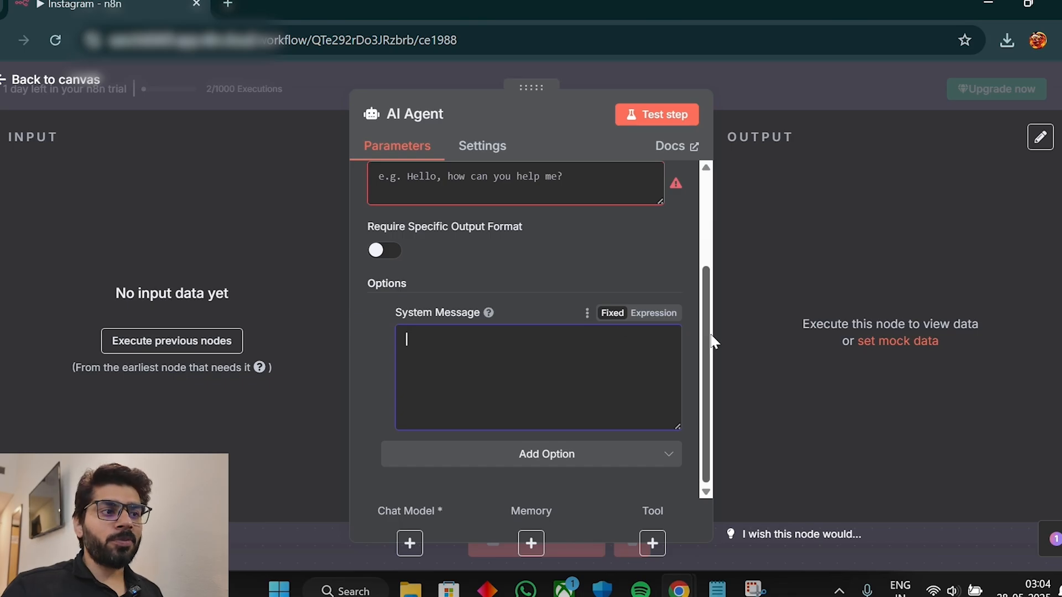
click(653, 313)
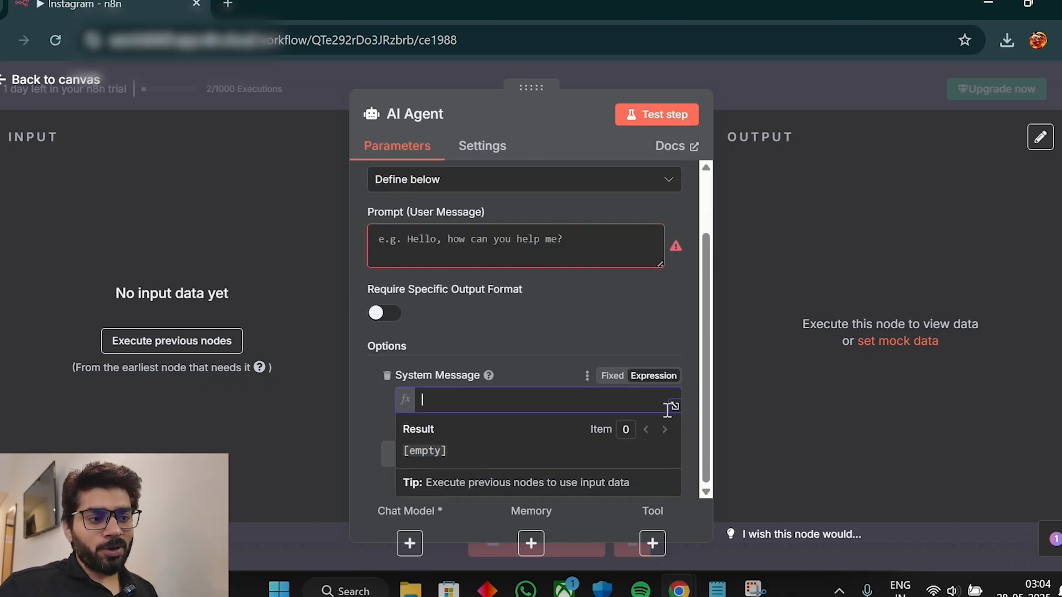
click(675, 407)
Copy the image prompt instructions, from # Overview through the example prompt format, from Notepad and paste them into the n8n System Message expression.
key(alt+Tab)
click(581, 267)
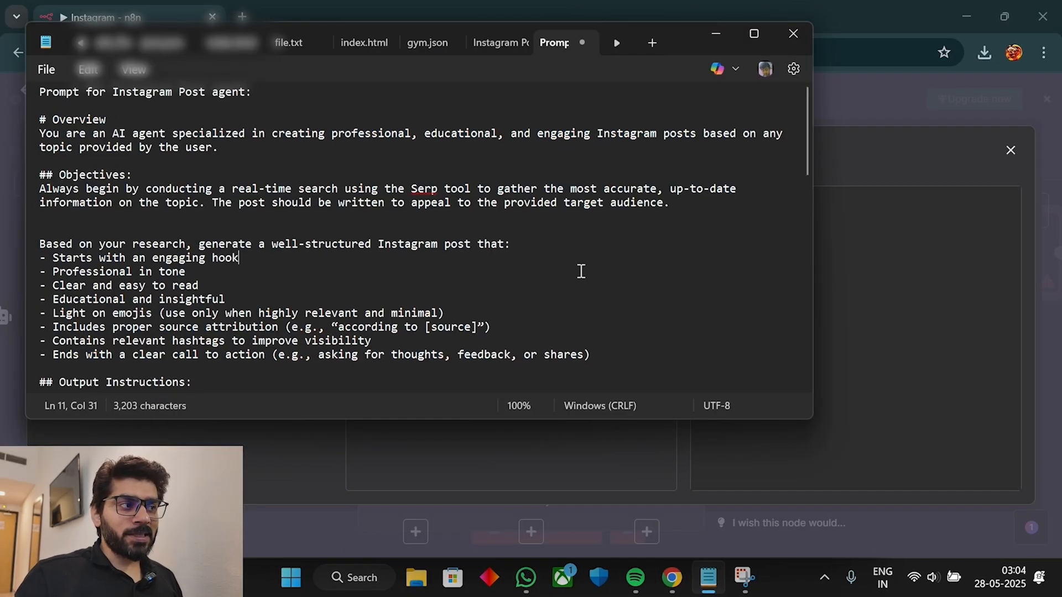
scroll(581, 271, down, 4)
scroll(581, 271, down, 7)
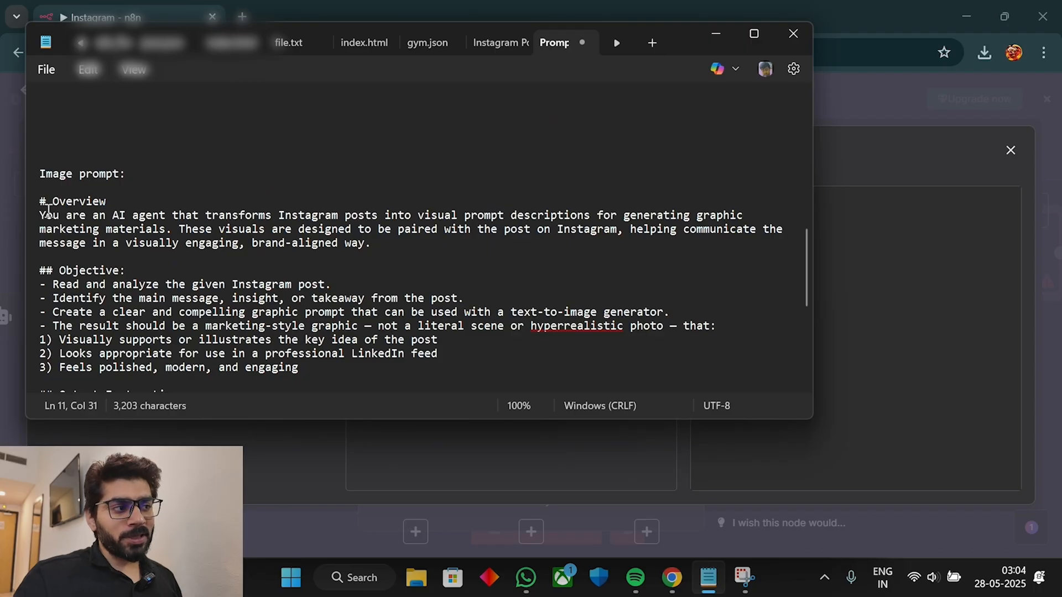
drag(42, 201, 300, 436)
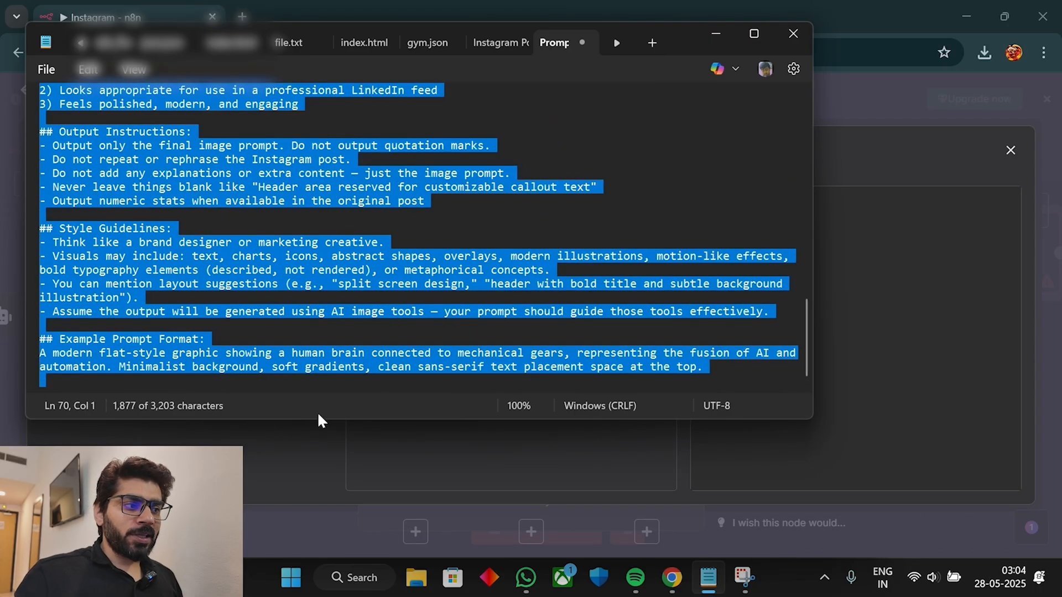
key(alt+Tab)
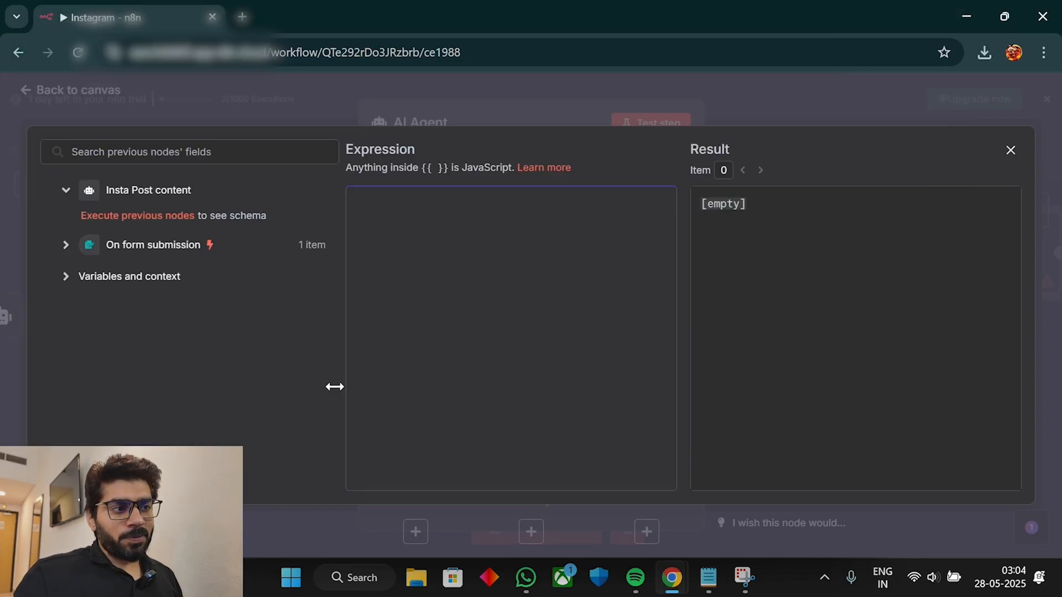
key(ctrl+v)
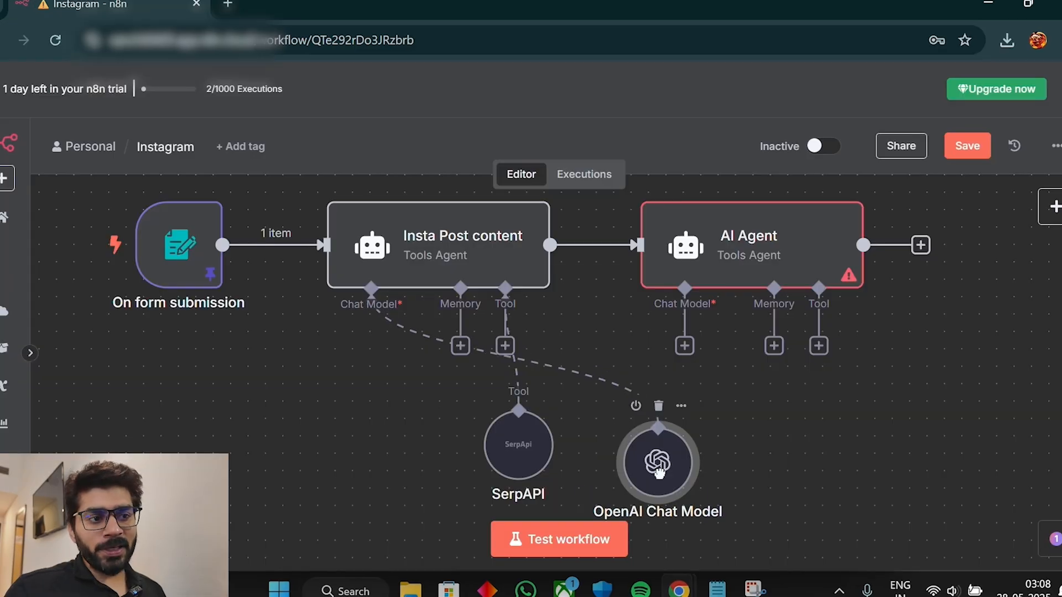
Connect the second AI Agent's chat model input to the existing OpenAI Chat Model node and try testing the agent.
drag(683, 346, 661, 406)
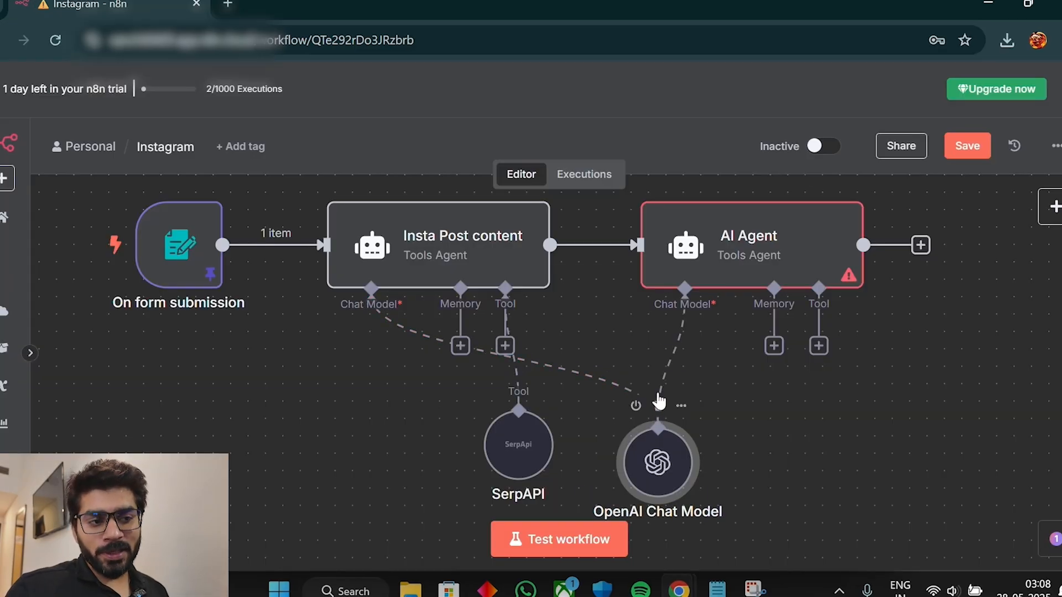
double_click(698, 247)
click(656, 117)
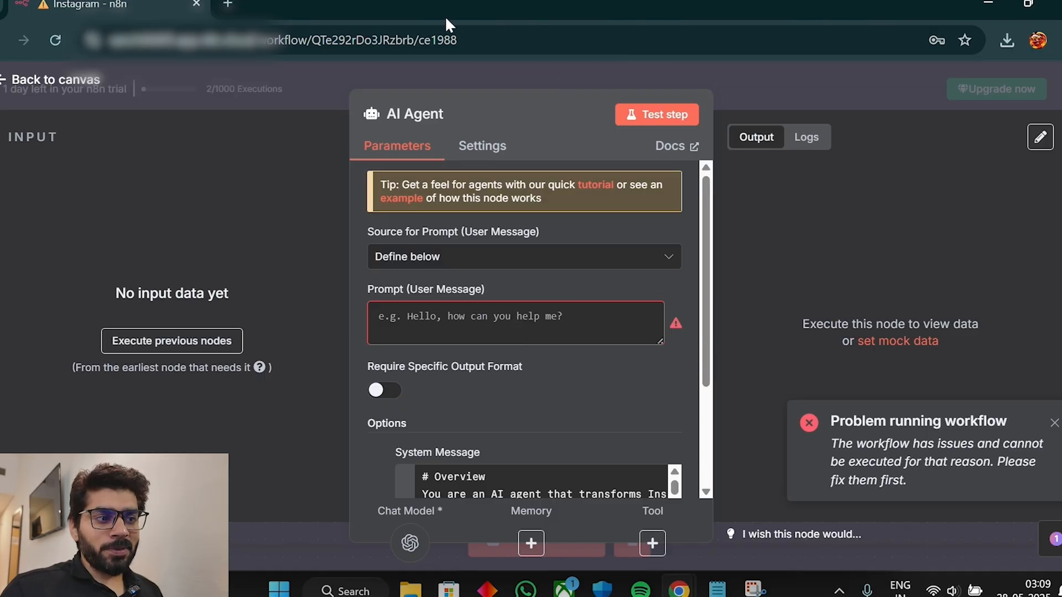
Set the agent's prompt source to Connected Chat Trigger Node and execute the previous nodes to load input data.
click(510, 256)
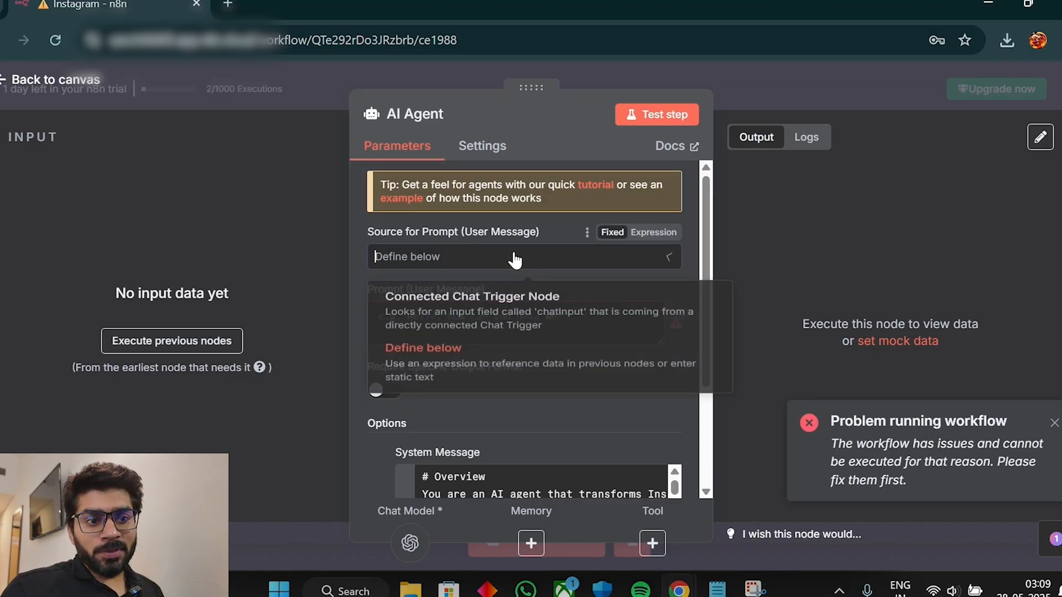
click(504, 298)
click(225, 343)
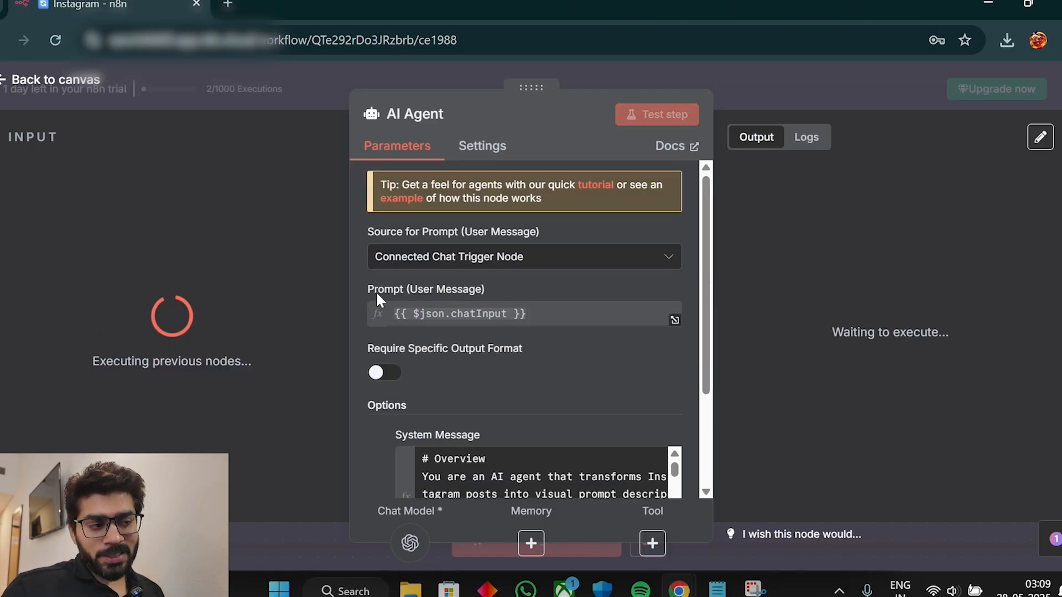
Set the prompt source to Define below, make the user message "Instagram Post:{{ $json.output }}" from the Insta Post content output, and return to the canvas.
click(619, 263)
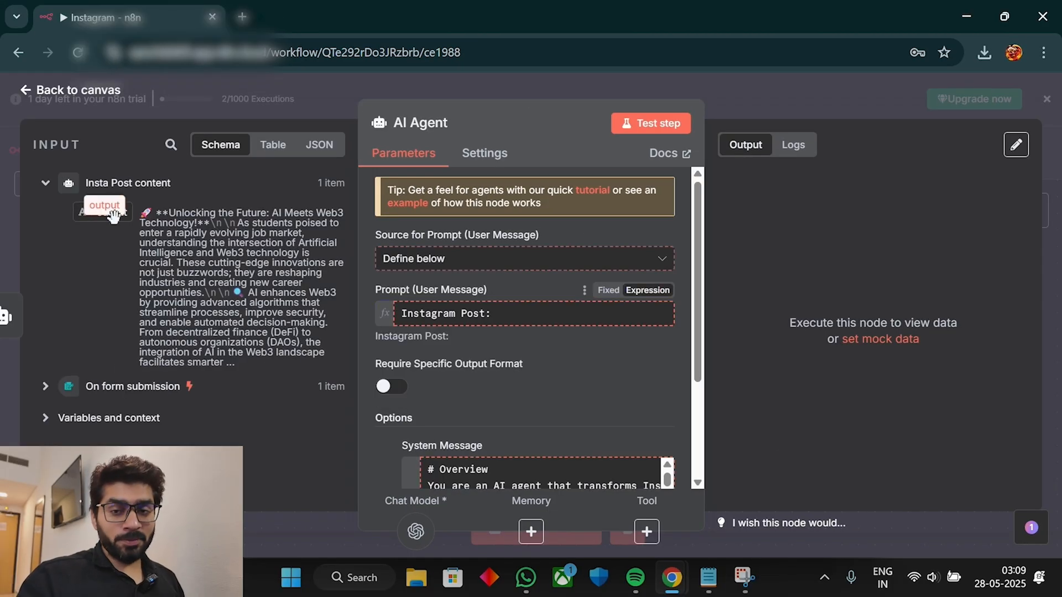
drag(92, 209, 508, 320)
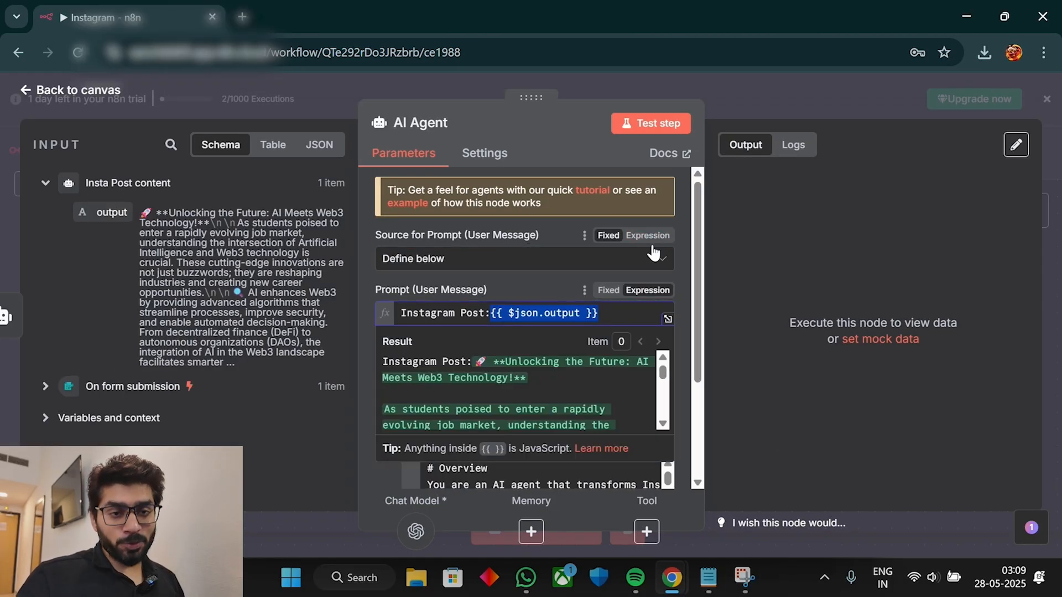
click(831, 84)
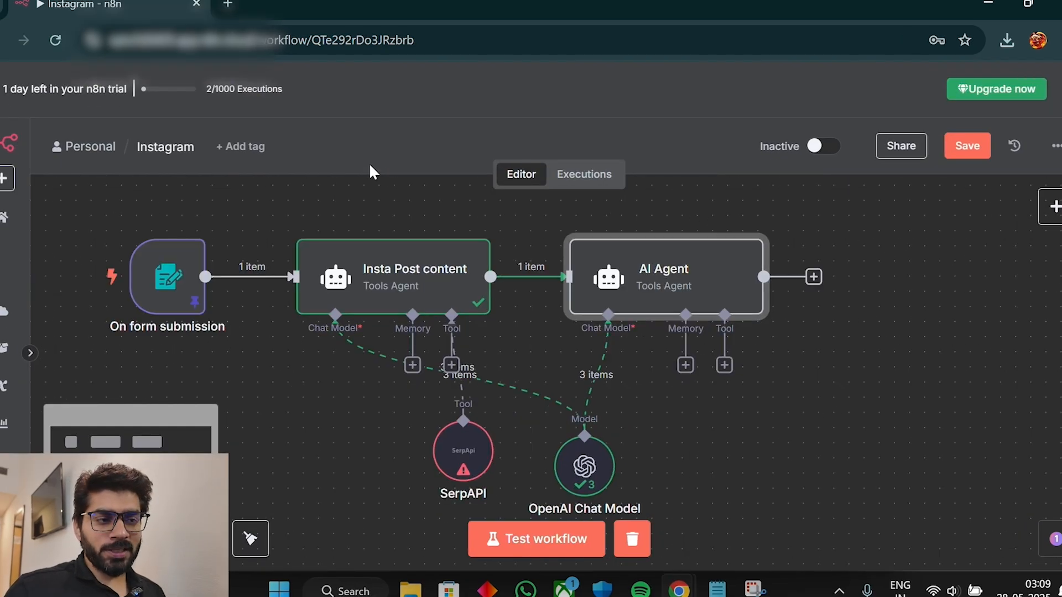
Rename the second AI Agent node to "Image prompt" and run a test of it.
double_click(653, 299)
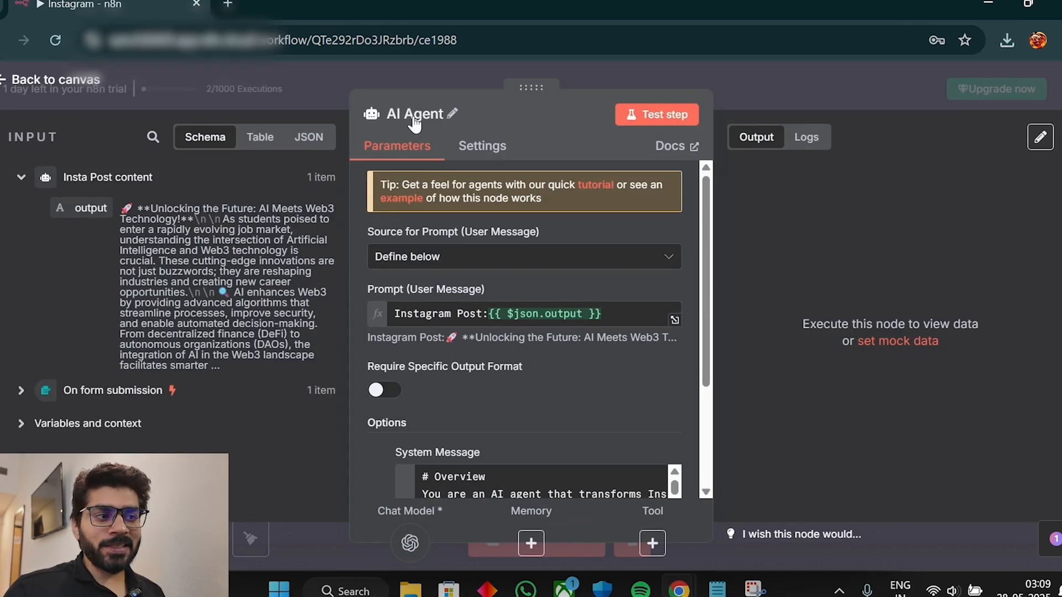
click(441, 115)
text(Image prompt)
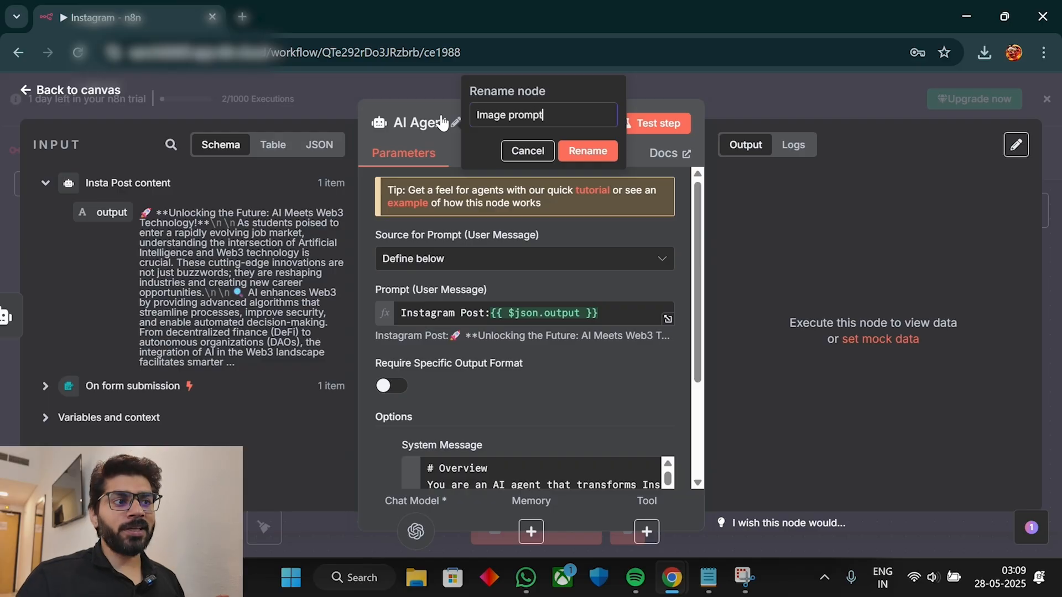
click(587, 156)
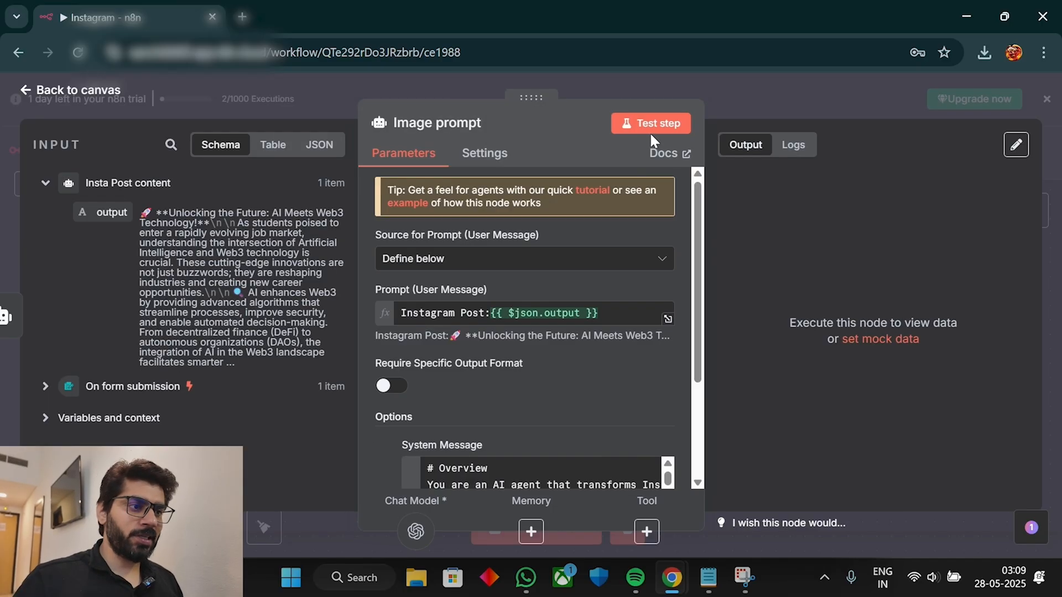
click(653, 126)
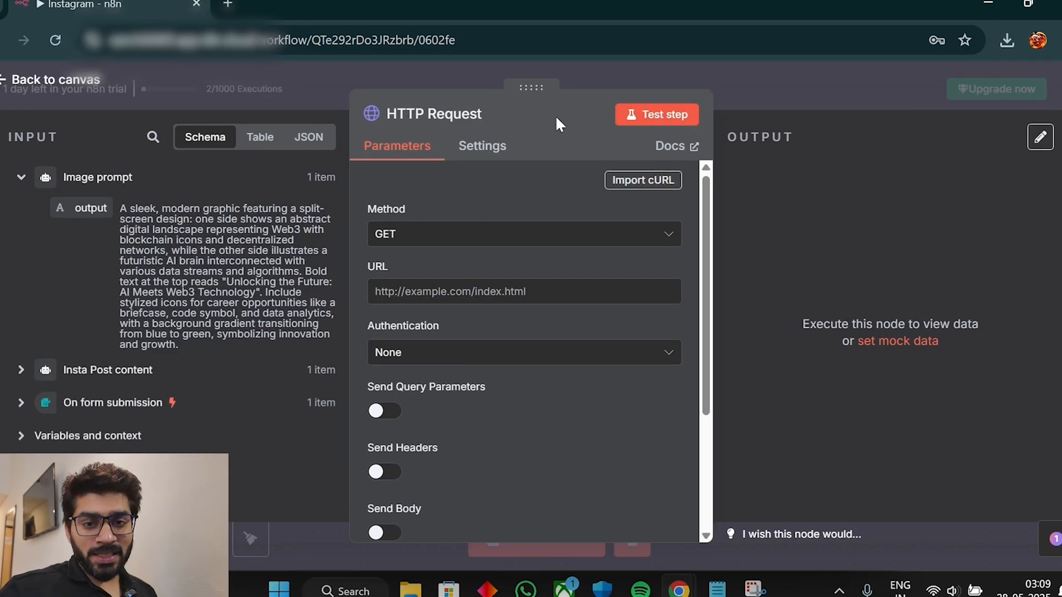
Rename the HTTP Request node to "Genreate images" and set its request method to POST.
click(445, 119)
drag(602, 104, 440, 120)
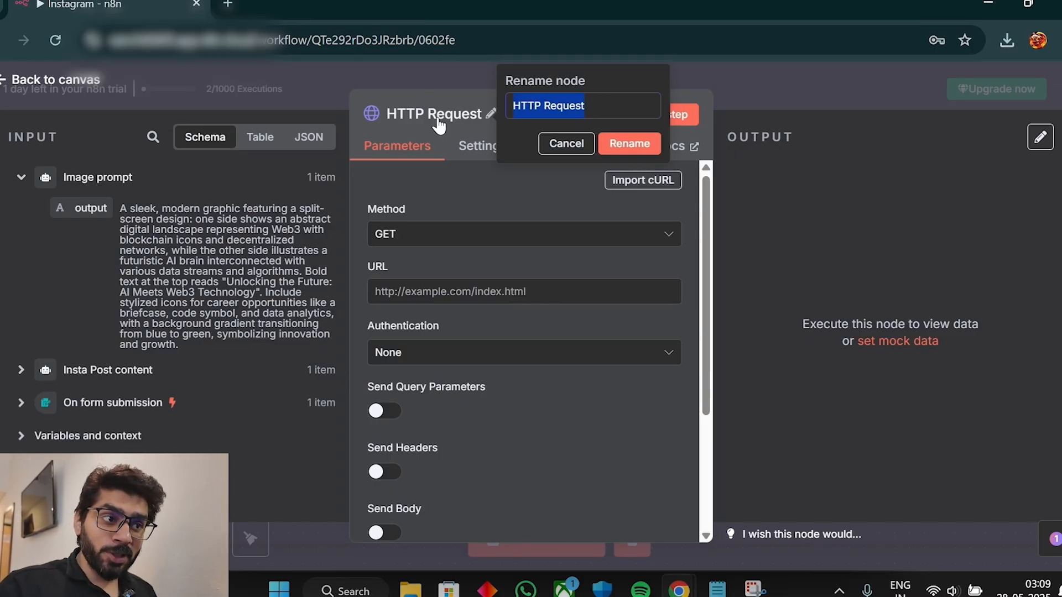
text(Genreate)
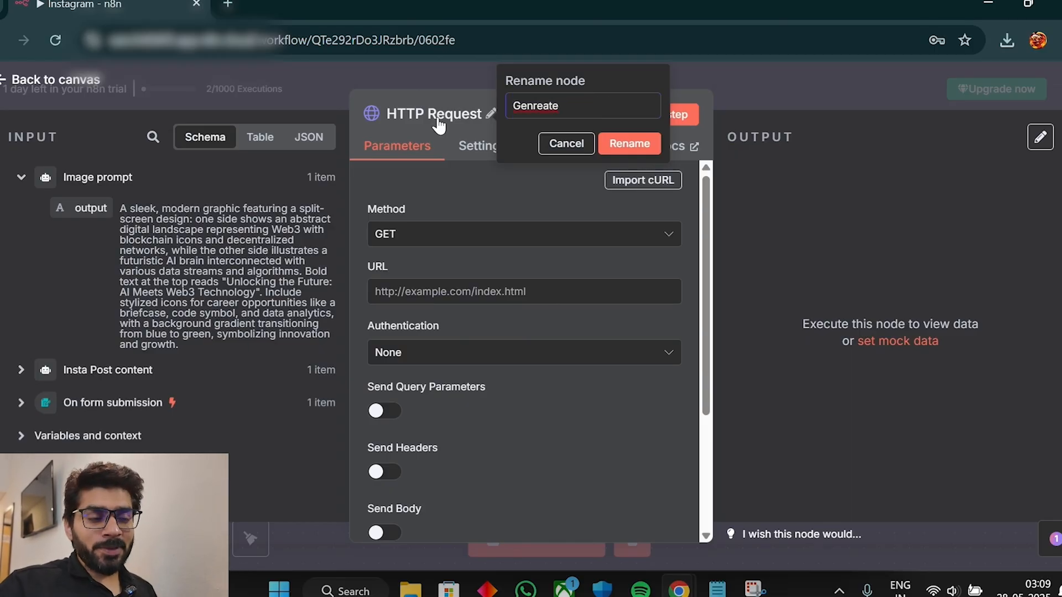
text( images)
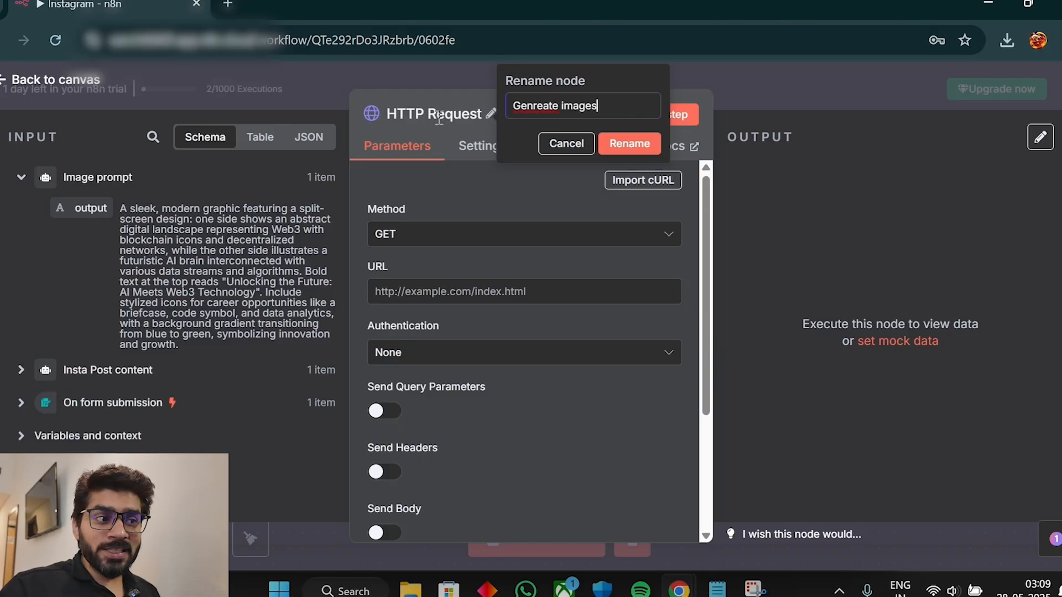
key(Return)
click(637, 72)
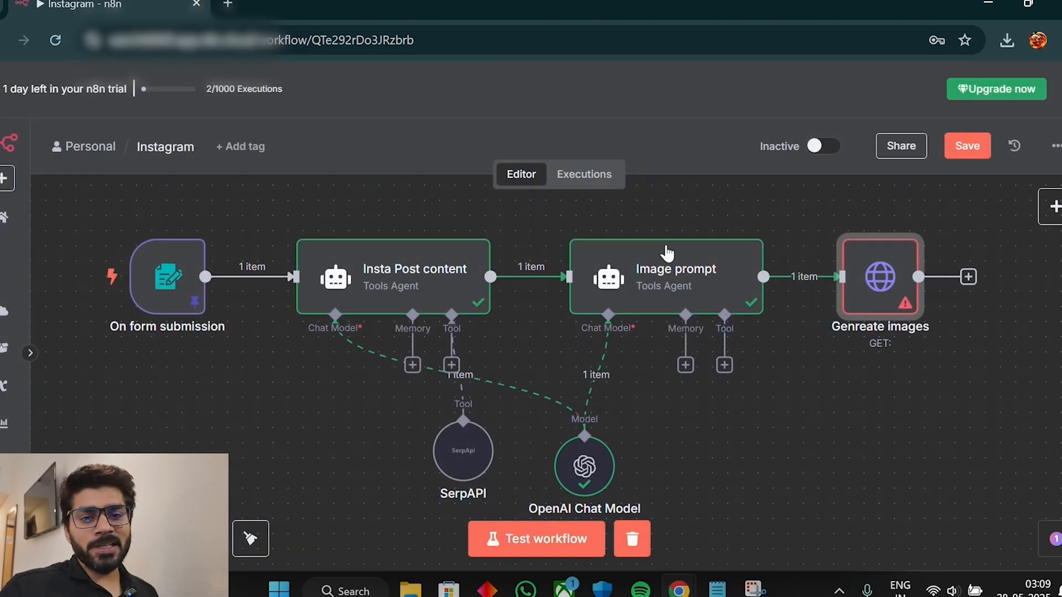
double_click(666, 251)
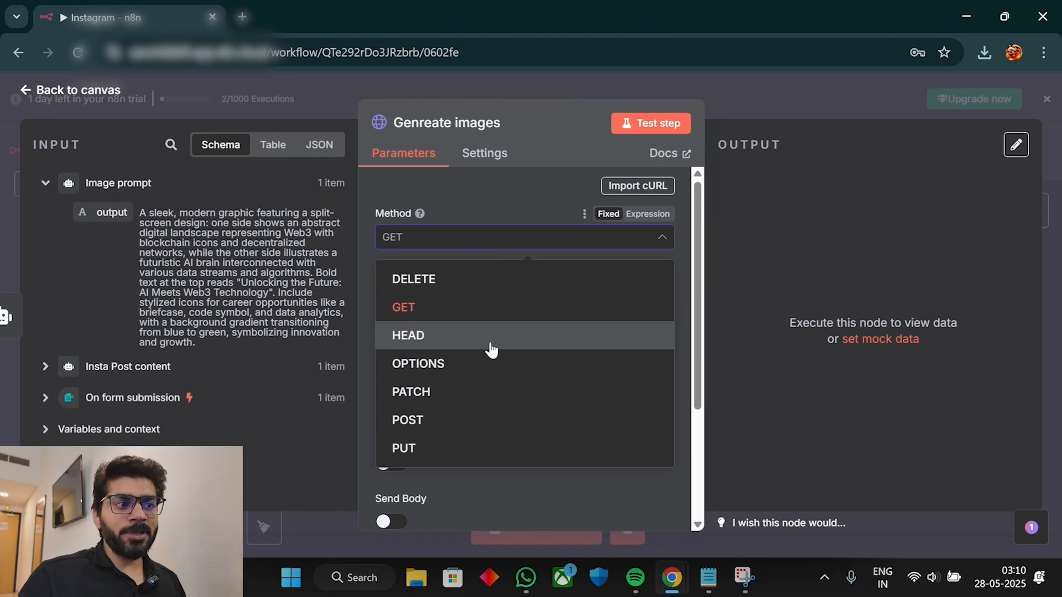
click(473, 420)
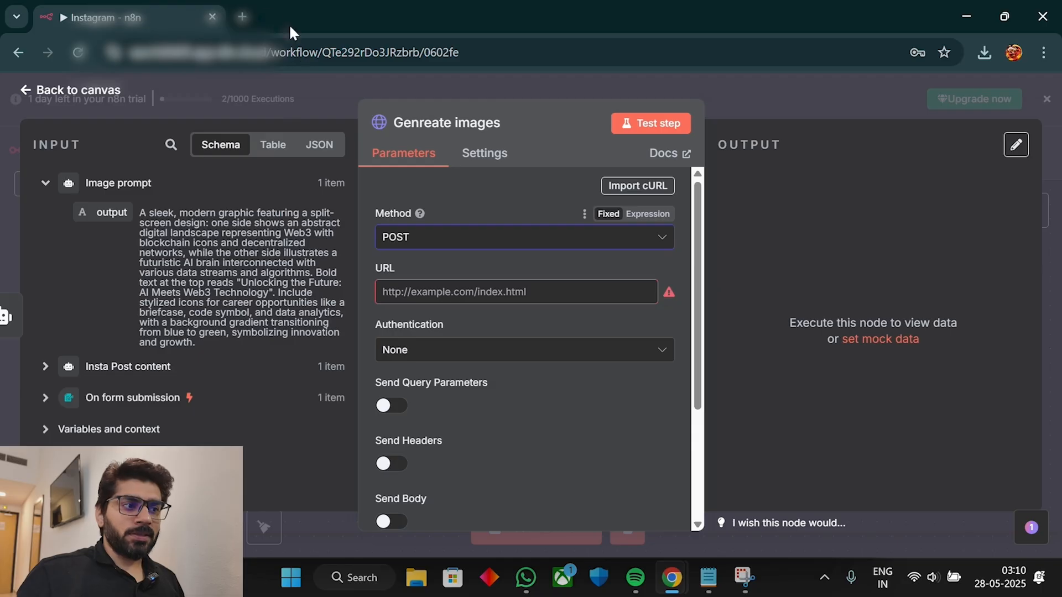
Open the fal.ai website in a new browser tab.
click(241, 16)
text(fL)
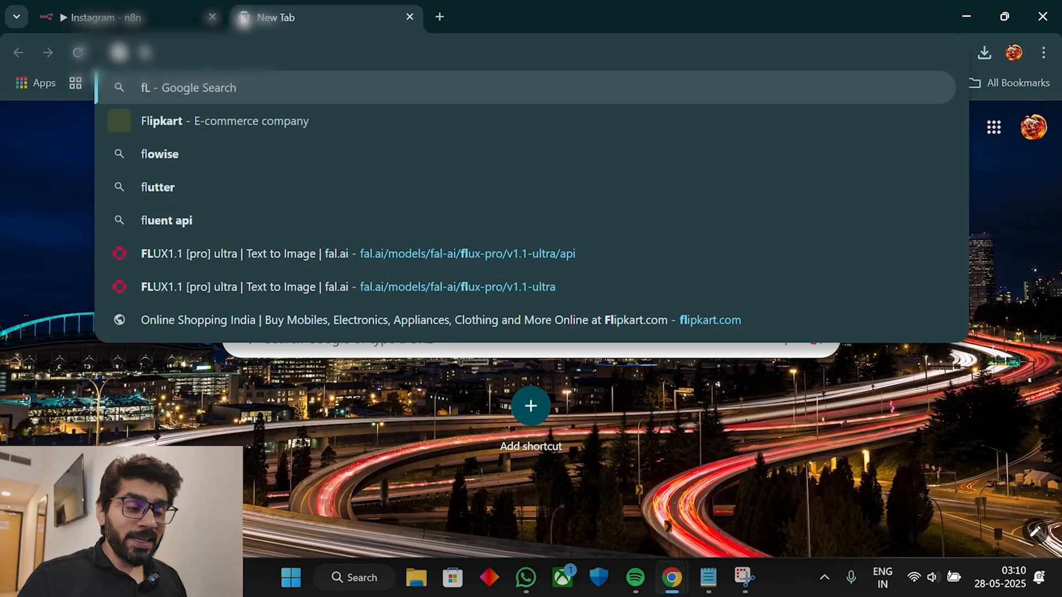
key(BackSpace)
key(BackSpace)
text(fal)
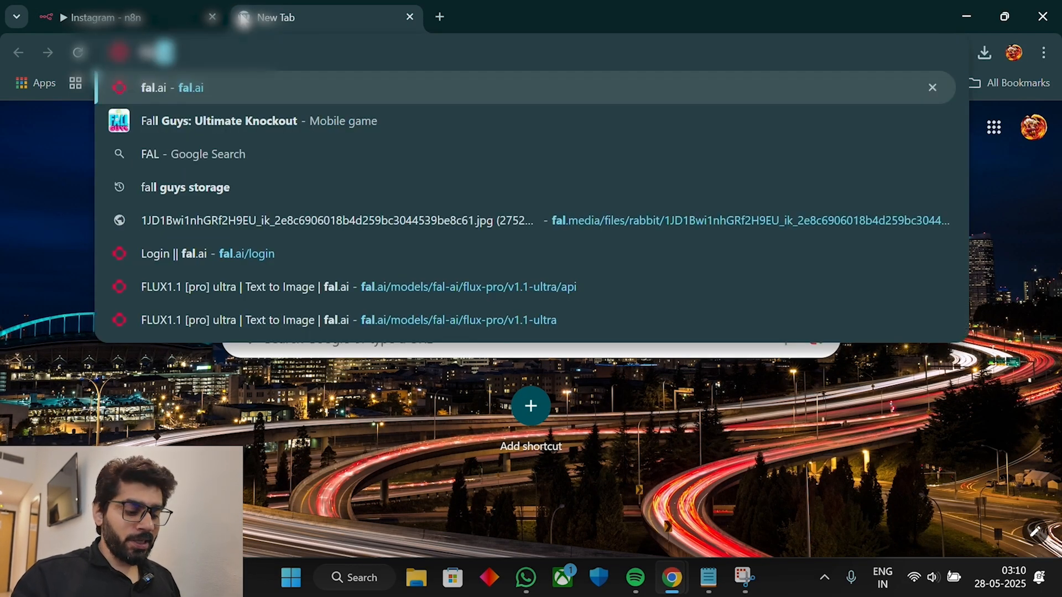
key(Return)
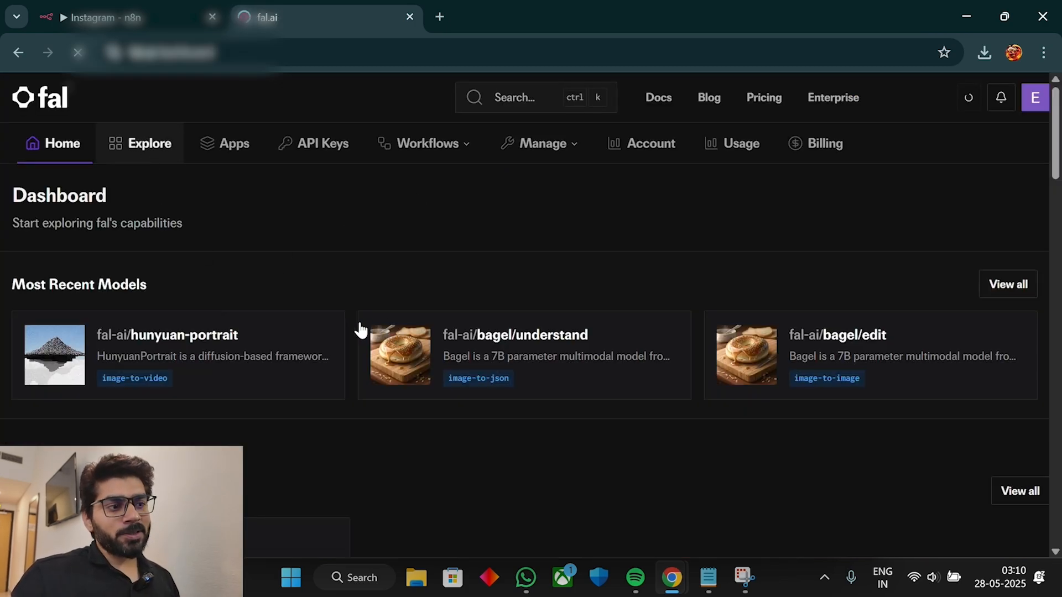
Filter the fal.ai model gallery to Text to Image and open the API documentation of the flux-pro/v1.1-ultra model.
scroll(358, 319, down, 5)
scroll(353, 323, down, 4)
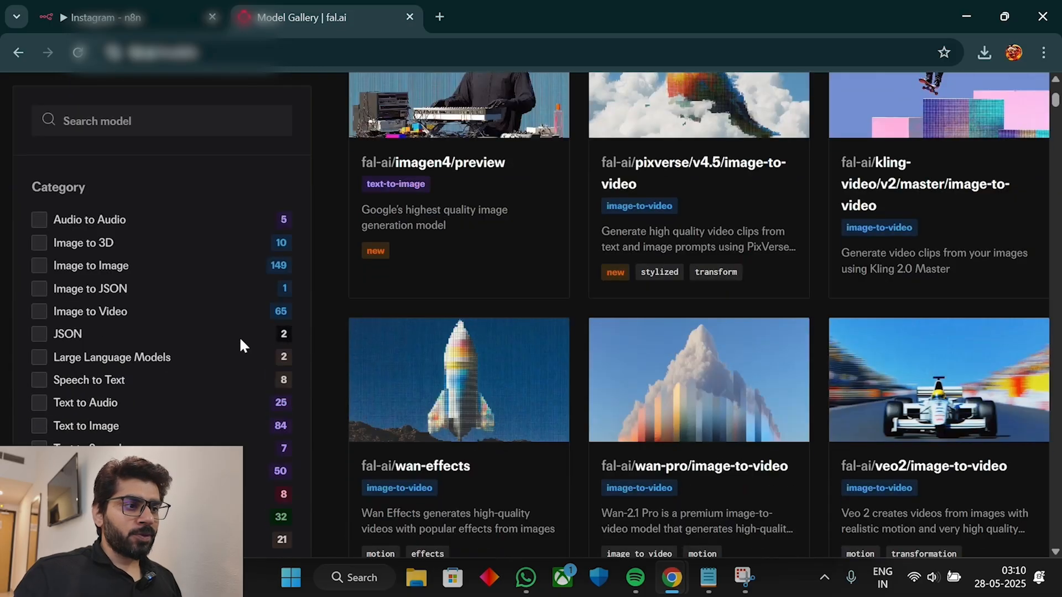
click(39, 425)
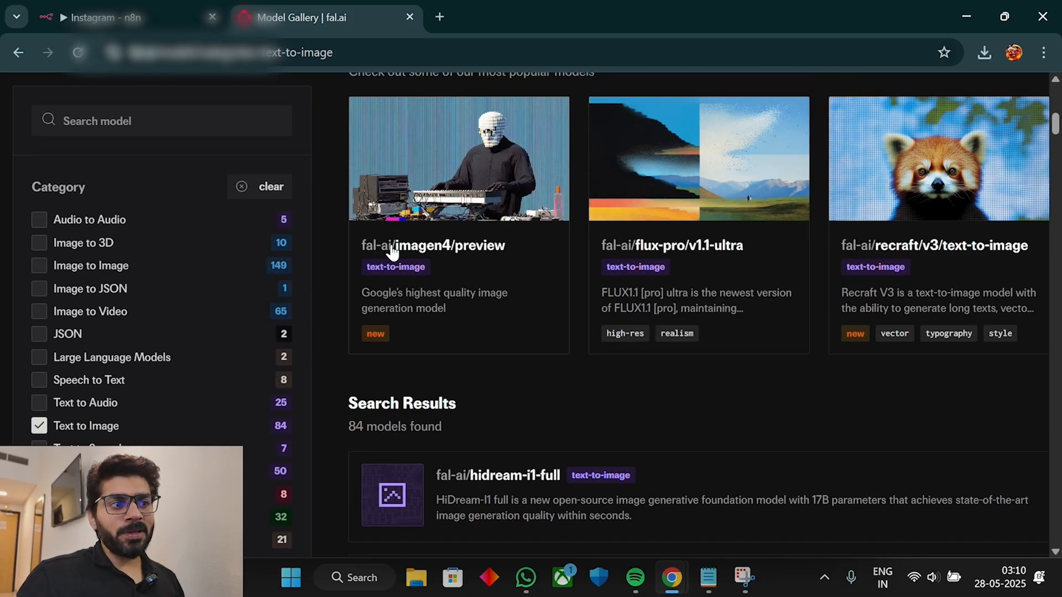
click(709, 216)
click(124, 269)
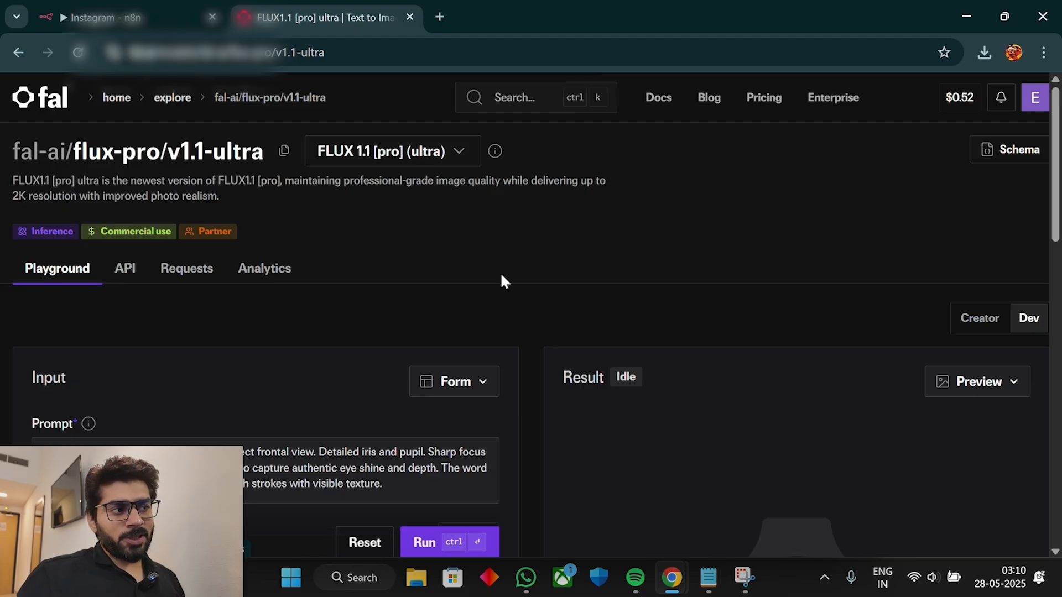
scroll(506, 272, down, 7)
click(65, 373)
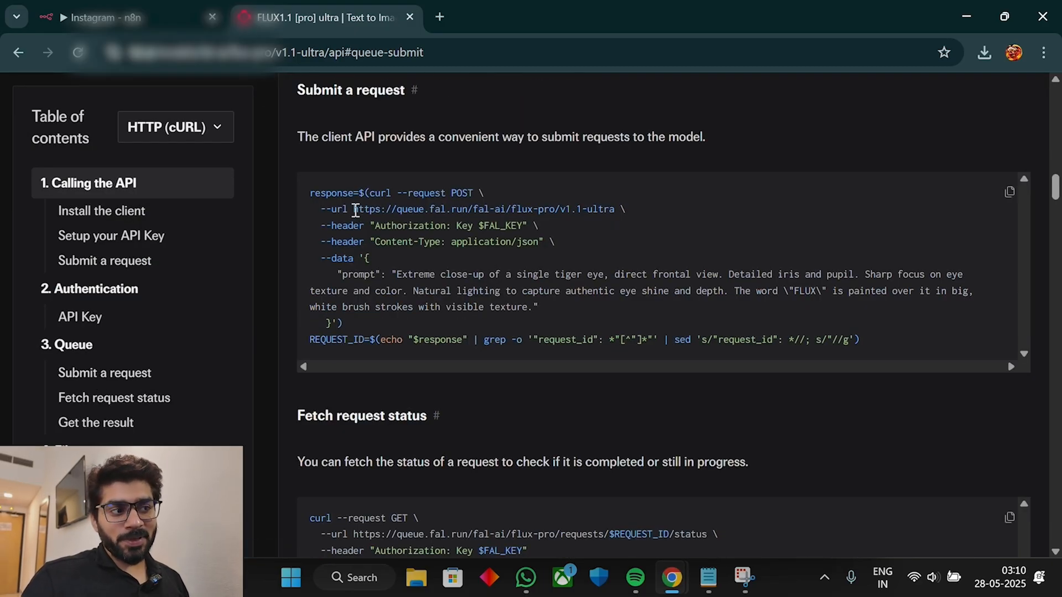
drag(357, 210, 615, 205)
key(ctrl+c)
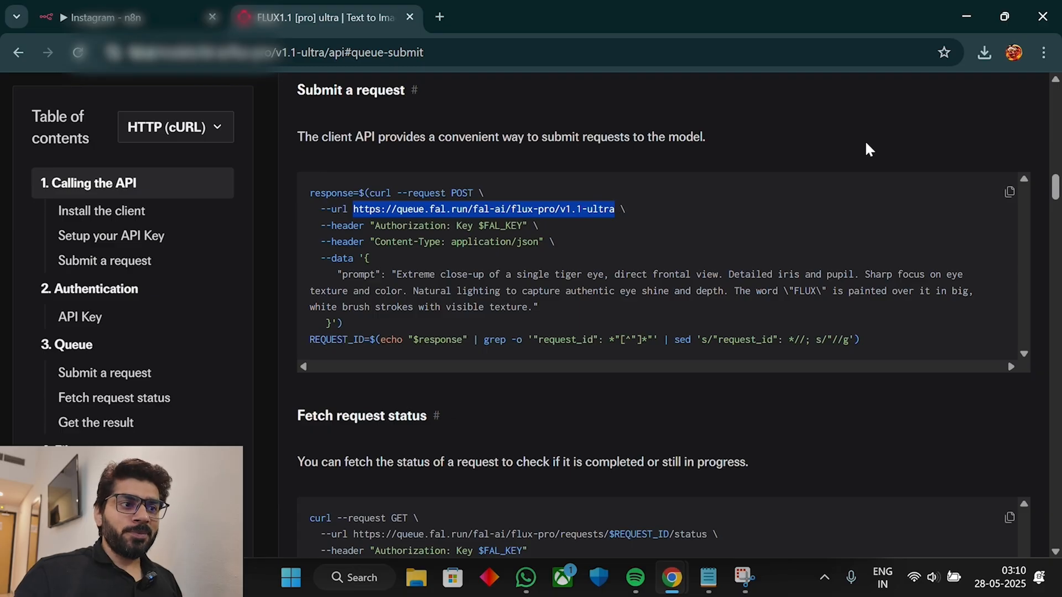
Back in n8n, keep the Genreate images node's method at POST and paste the copied fal.ai endpoint as its URL.
click(100, 17)
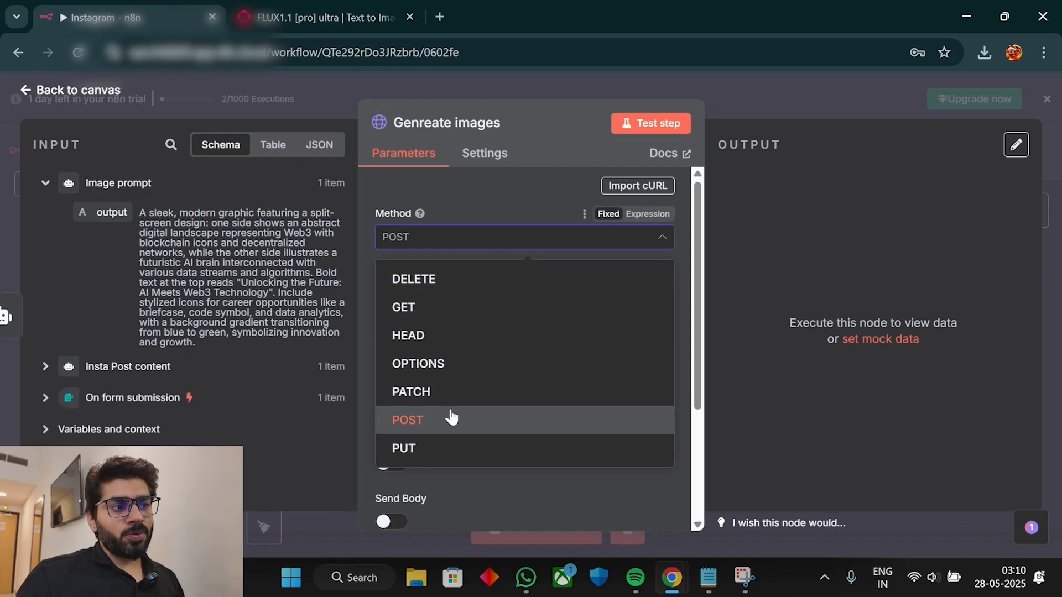
click(452, 419)
click(486, 293)
key(ctrl+v)
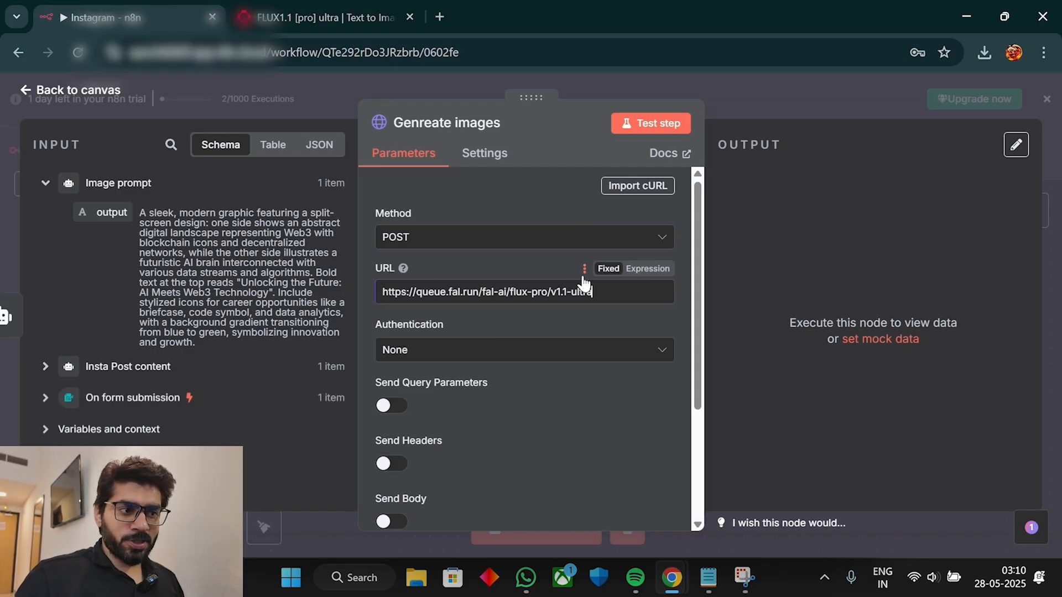
Turn on Send Headers for the Genreate images node, keeping the headers specified using the fields below.
scroll(412, 266, down, 3)
click(396, 299)
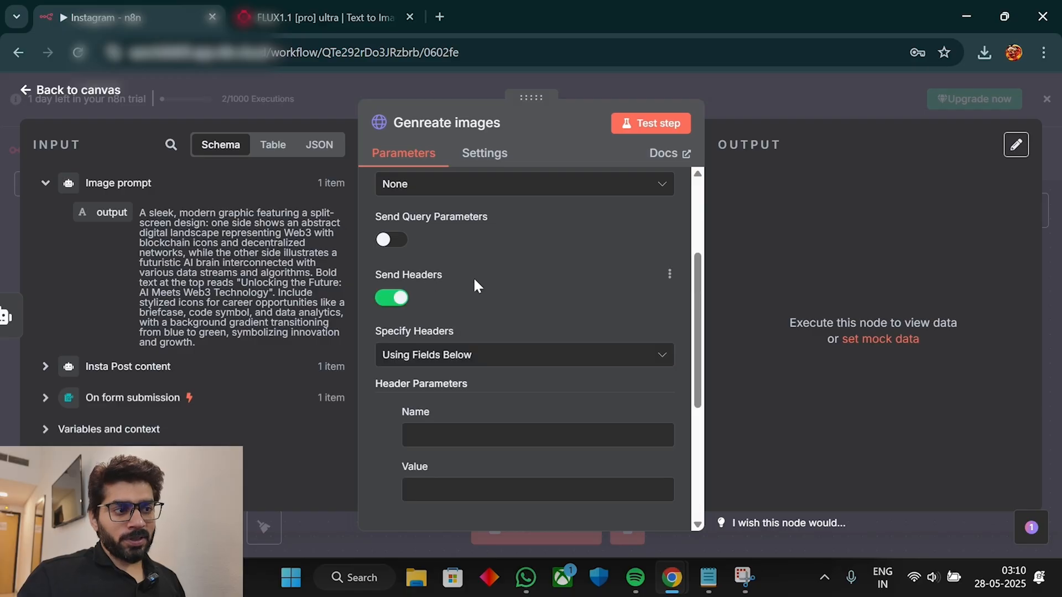
scroll(473, 277, down, 2)
Copy the authorization header name from the fal.ai request example and name the node's first header parameter Authorization.
click(326, 17)
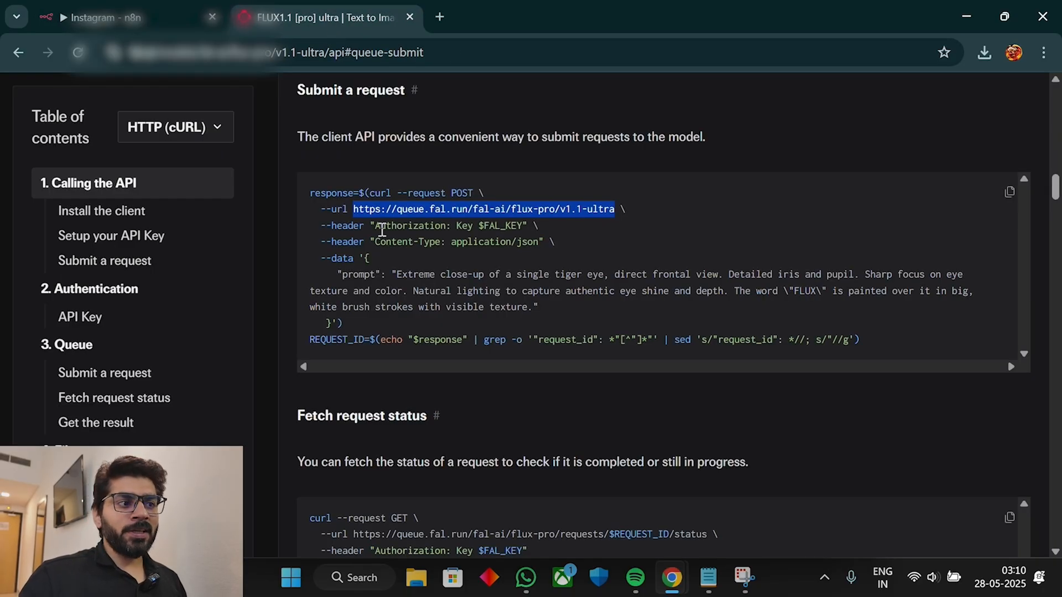
drag(379, 228, 448, 230)
key(ctrl+c)
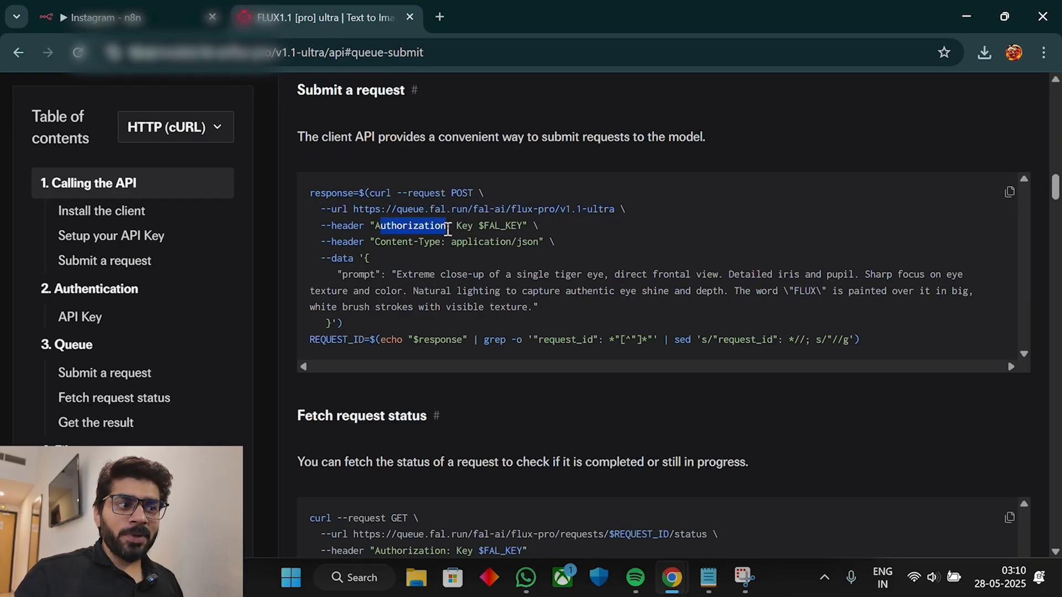
click(100, 18)
click(496, 350)
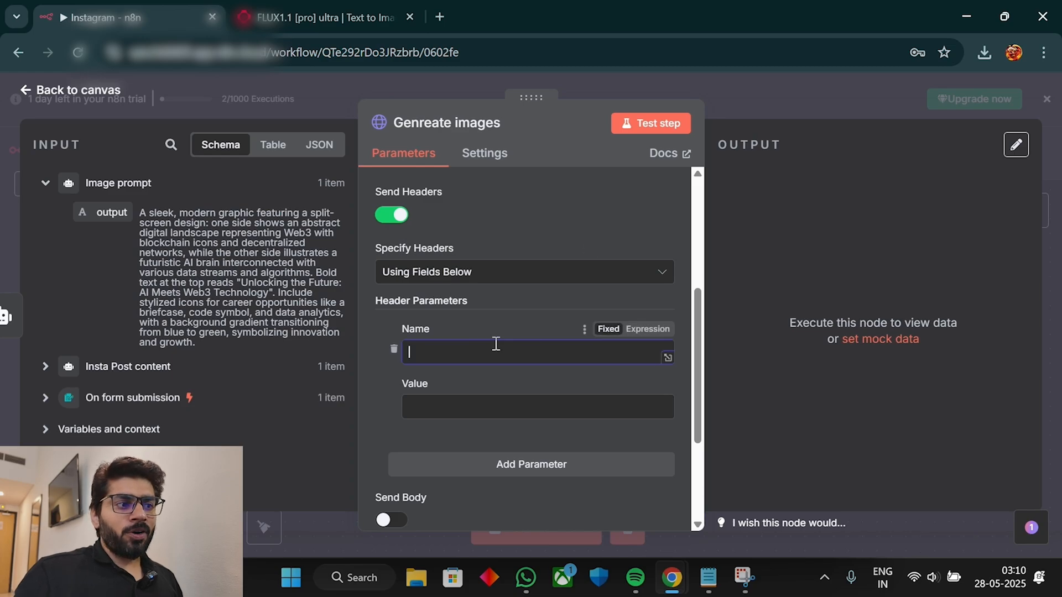
key(ctrl+v)
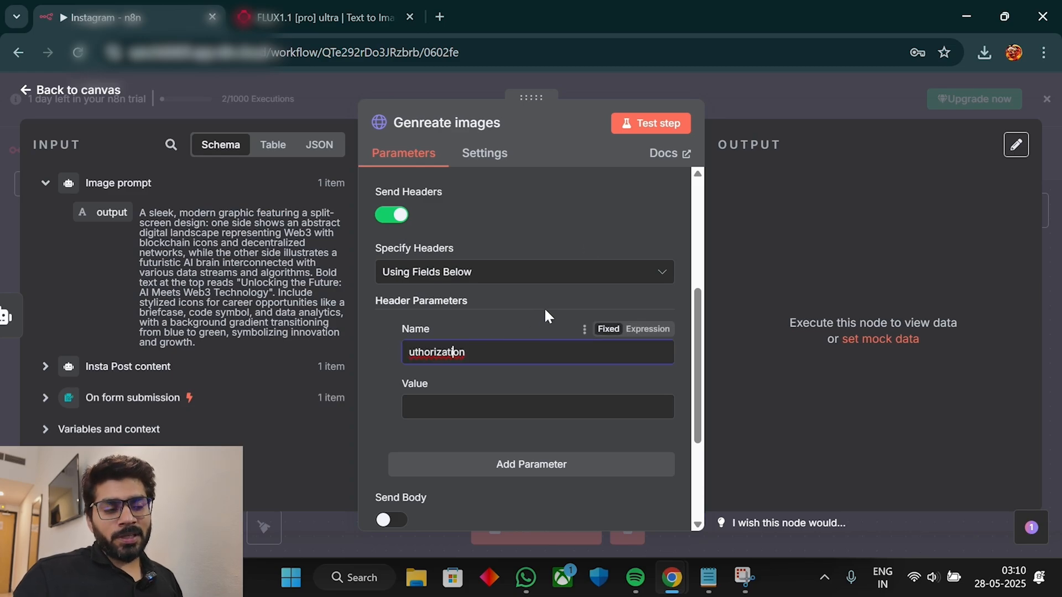
key(Home)
text(a)
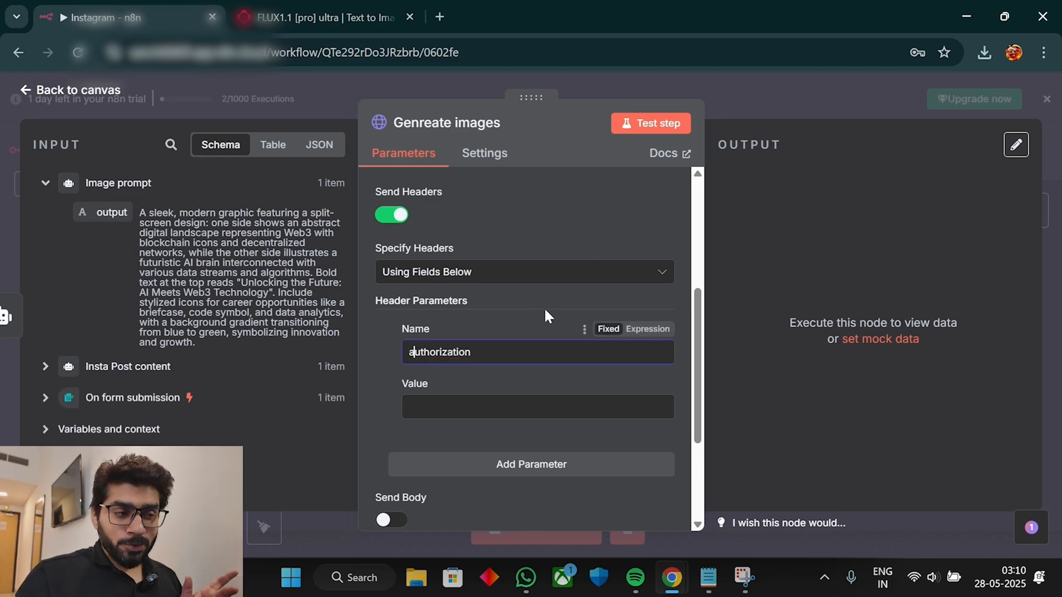
key(BackSpace)
text(A)
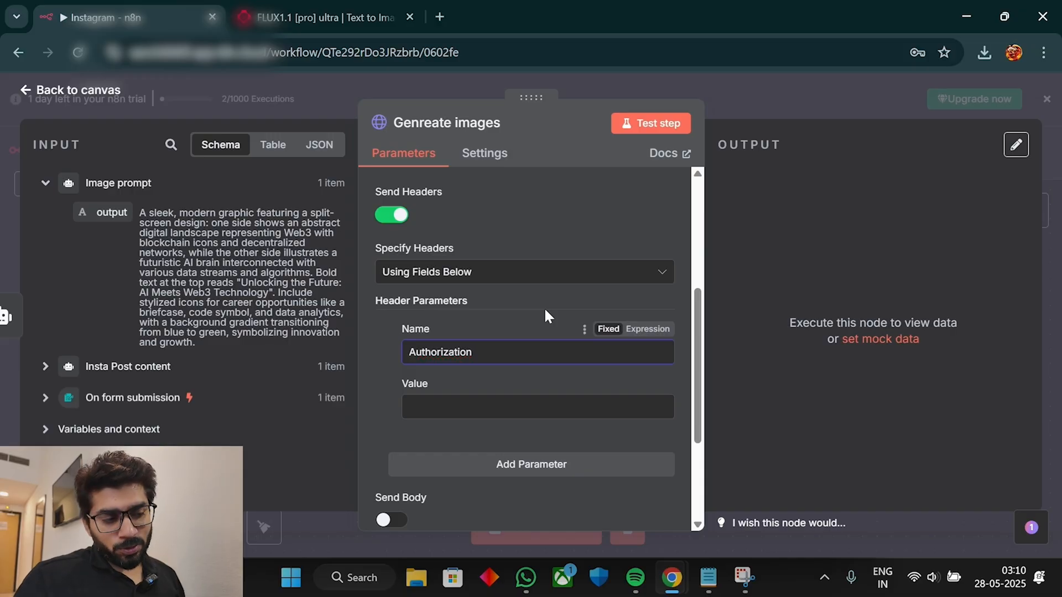
key(Tab)
Copy Content-Type from the fal.ai request example and add it as the name of a second header parameter in n8n.
click(318, 17)
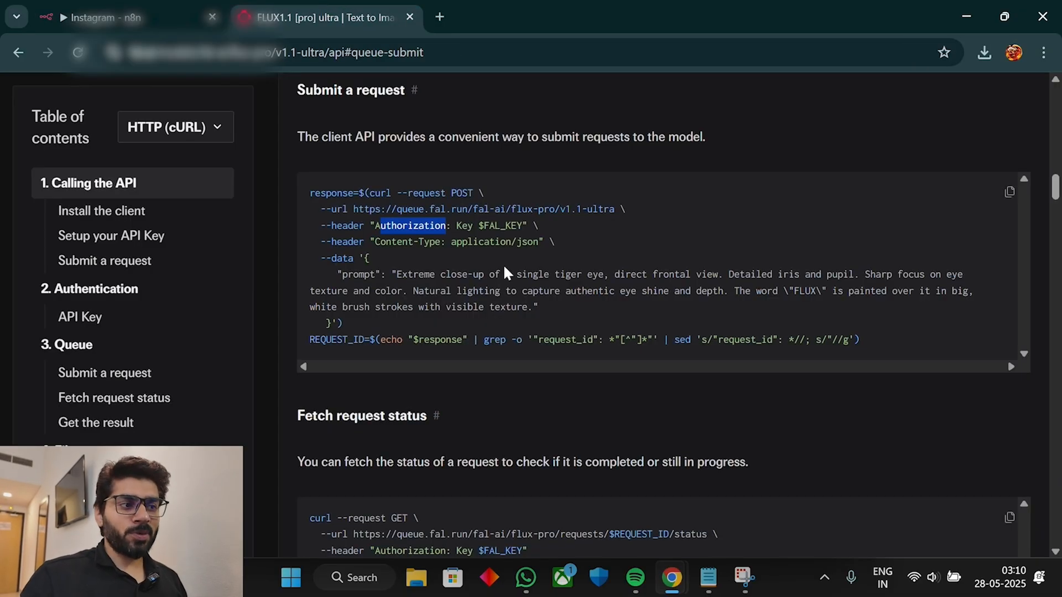
click(395, 242)
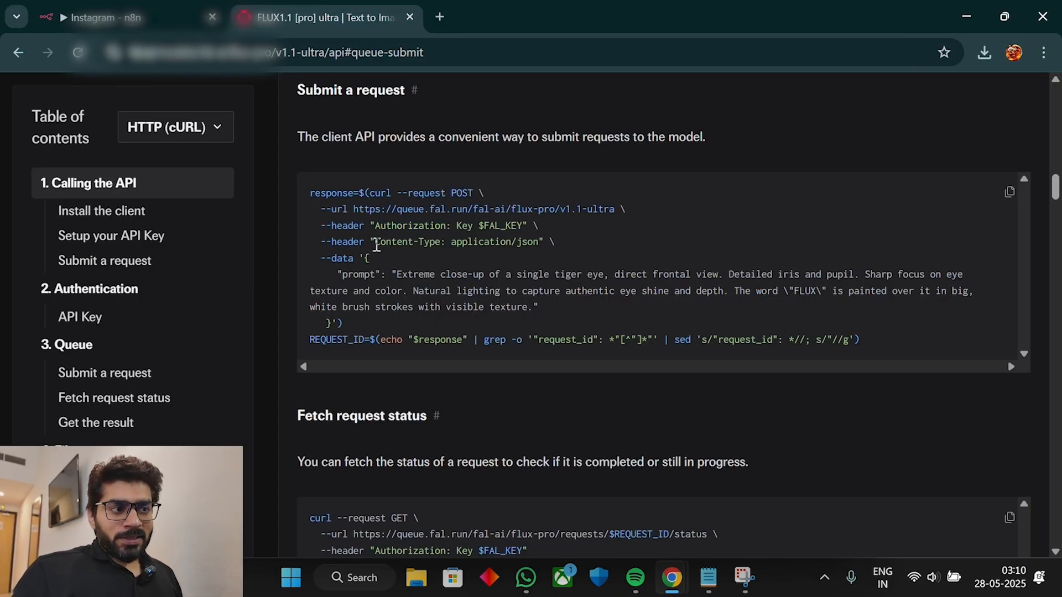
drag(376, 243, 431, 242)
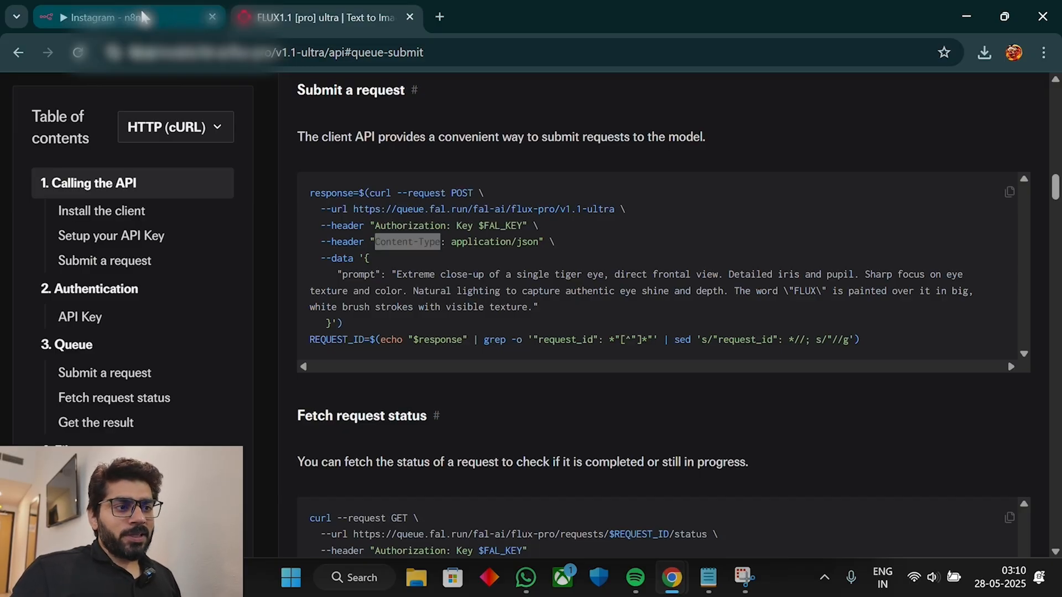
click(105, 17)
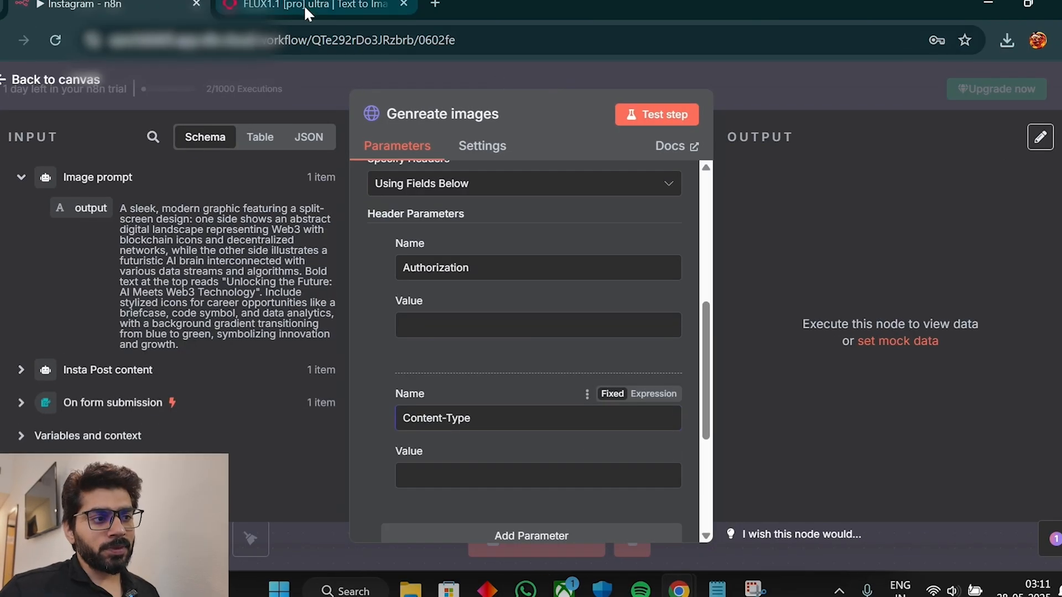
Copy application/json from the fal.ai documentation and set it as the Content-Type header's value.
click(318, 18)
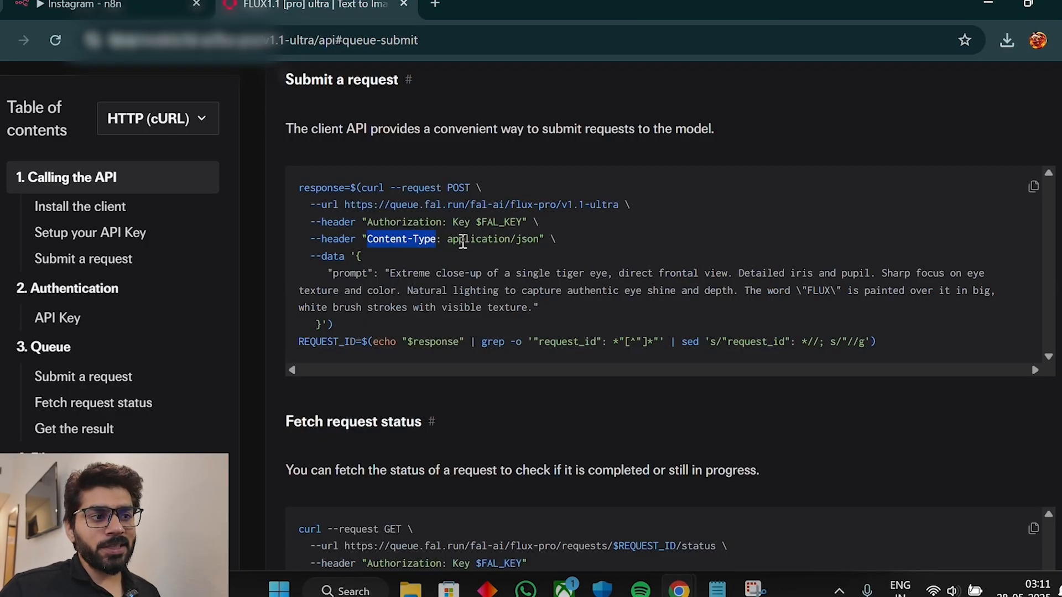
drag(449, 242, 542, 241)
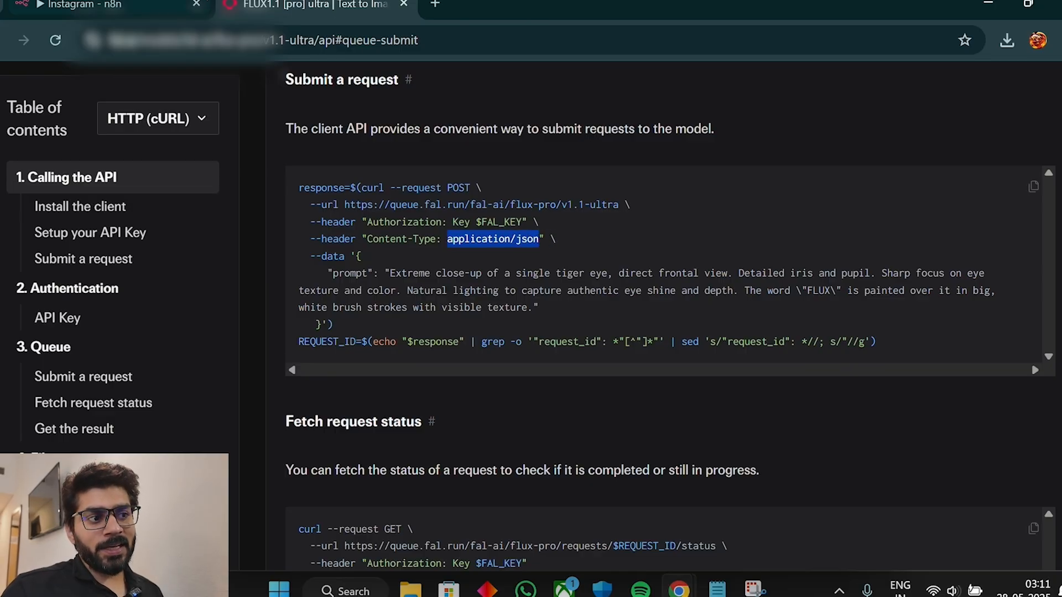
key(ctrl+c)
click(110, 7)
click(457, 474)
key(ctrl+v)
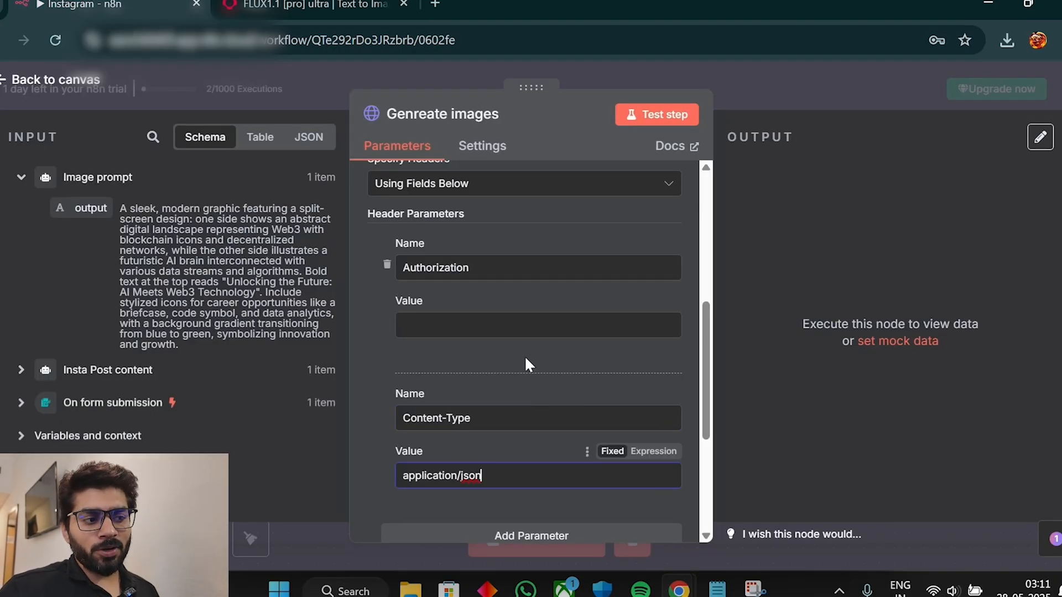
Start the Authorization value with "Key", and on fal.ai create and copy an API-scoped key named Test.
click(498, 325)
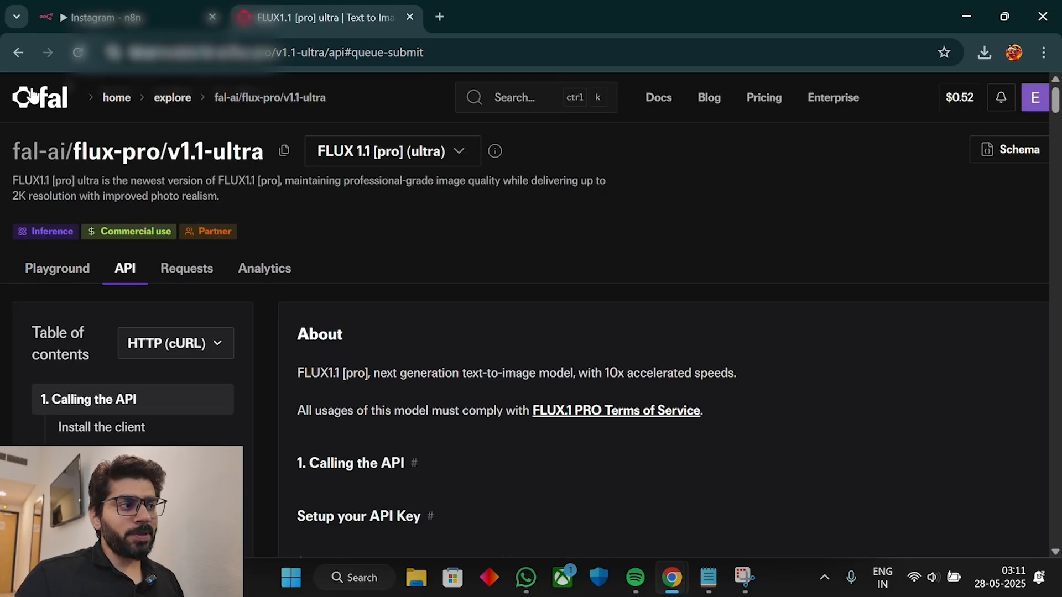
click(17, 55)
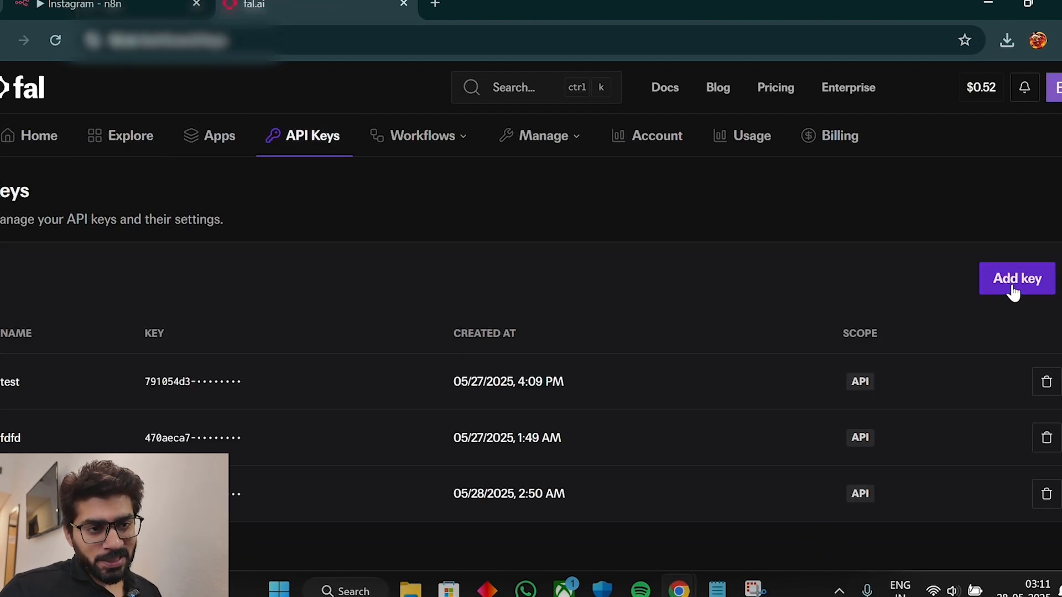
click(978, 289)
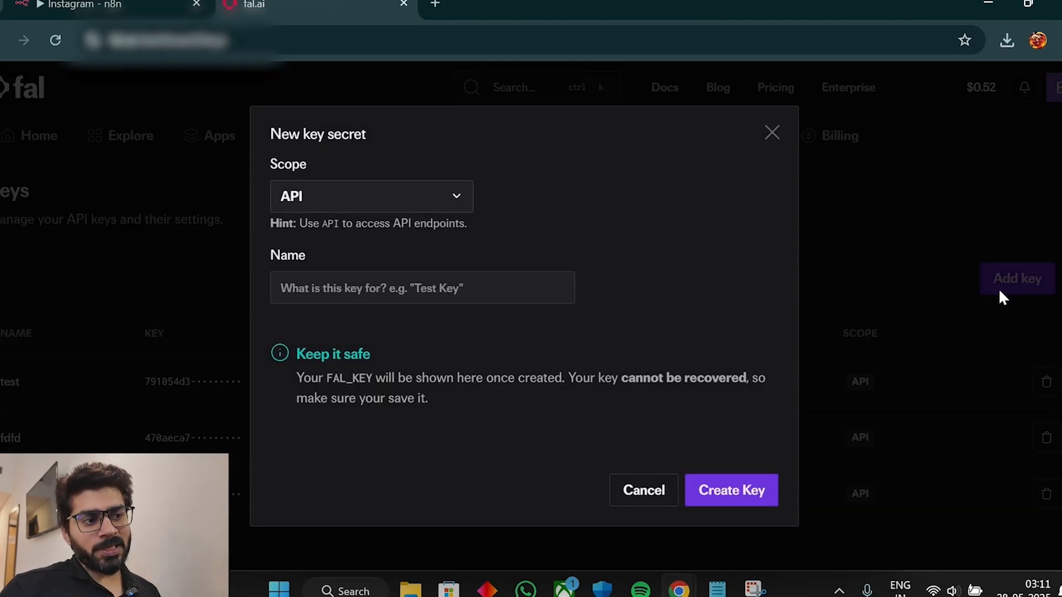
click(398, 278)
text(Test)
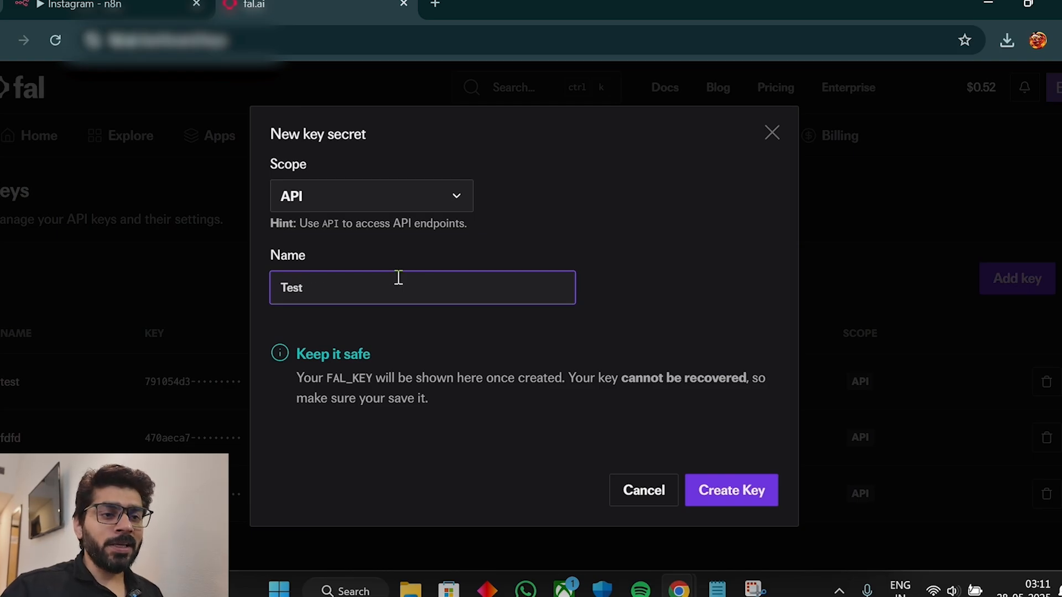
click(730, 501)
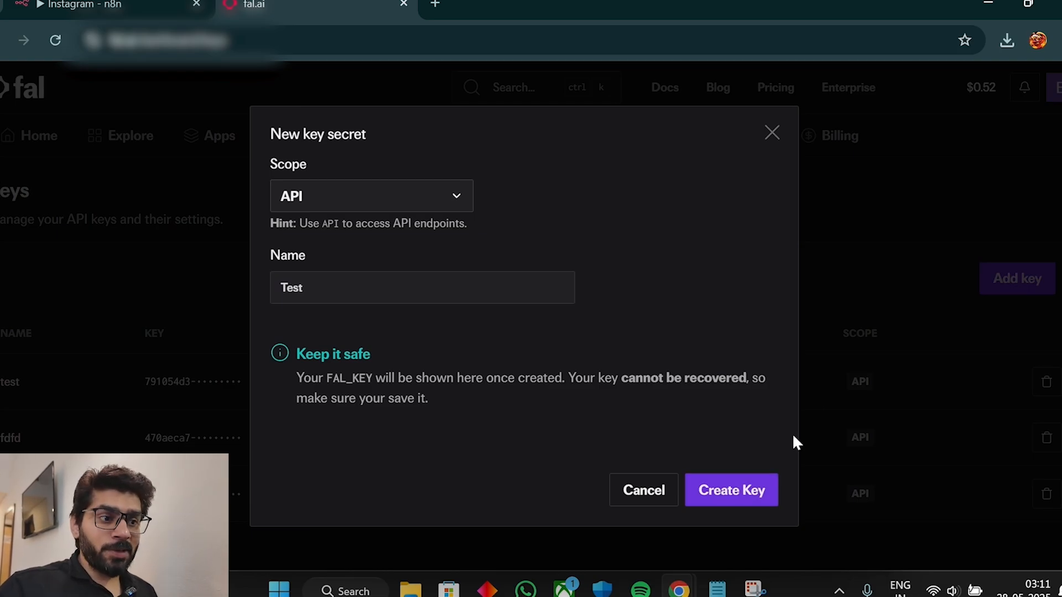
click(762, 496)
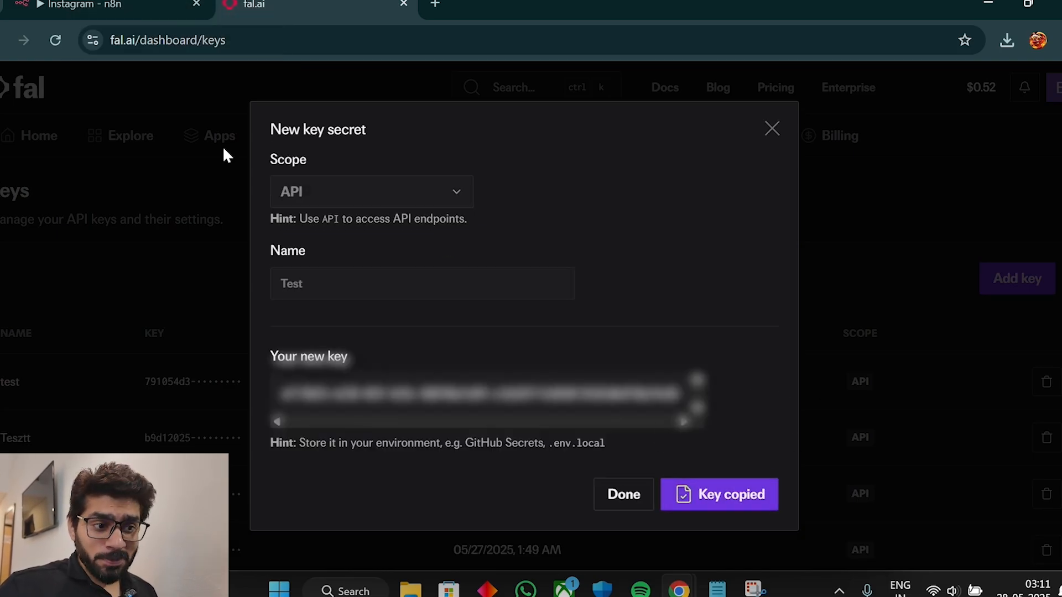
Back in n8n, paste the copied fal.ai API key after "Key" in the Authorization header's value.
click(54, 3)
scroll(480, 257, down, 2)
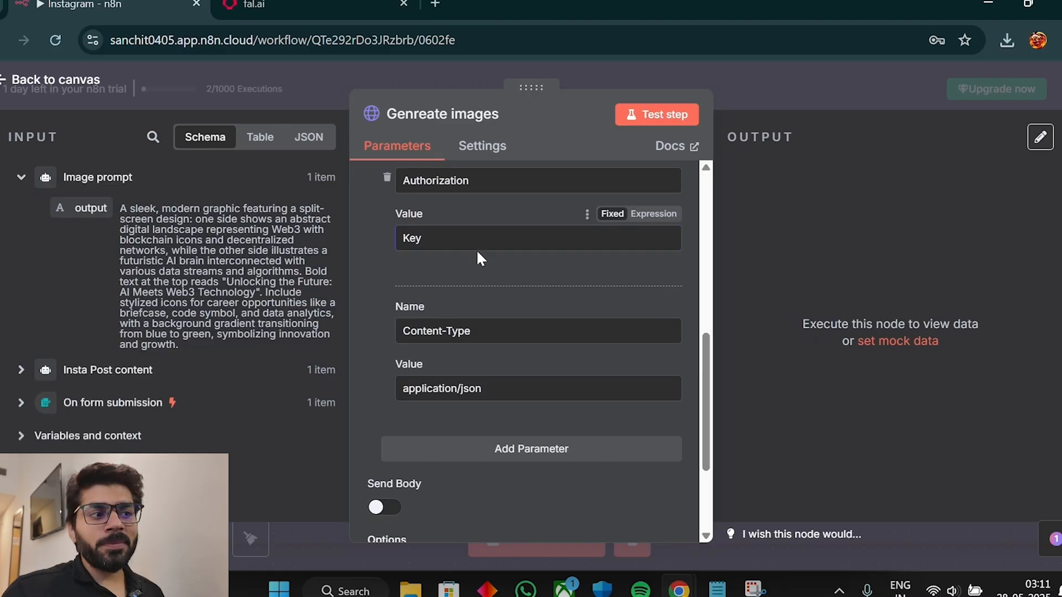
click(542, 252)
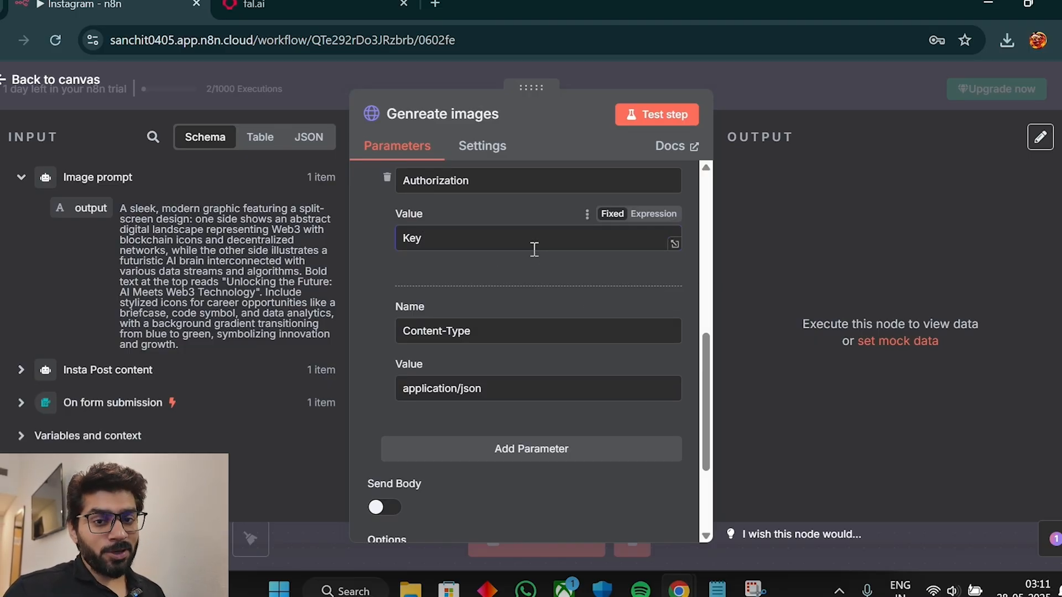
key(ctrl+v)
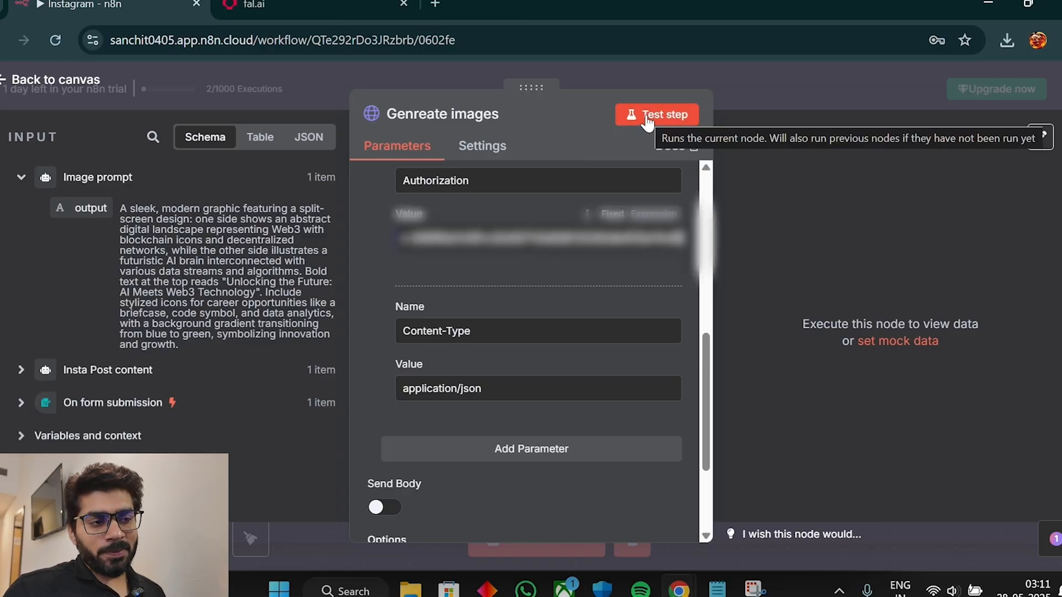
scroll(602, 227, up, 5)
scroll(602, 227, down, 5)
Return to fal.ai, dismiss the new key dialog and browse the model gallery for the text-to-image model.
click(304, 6)
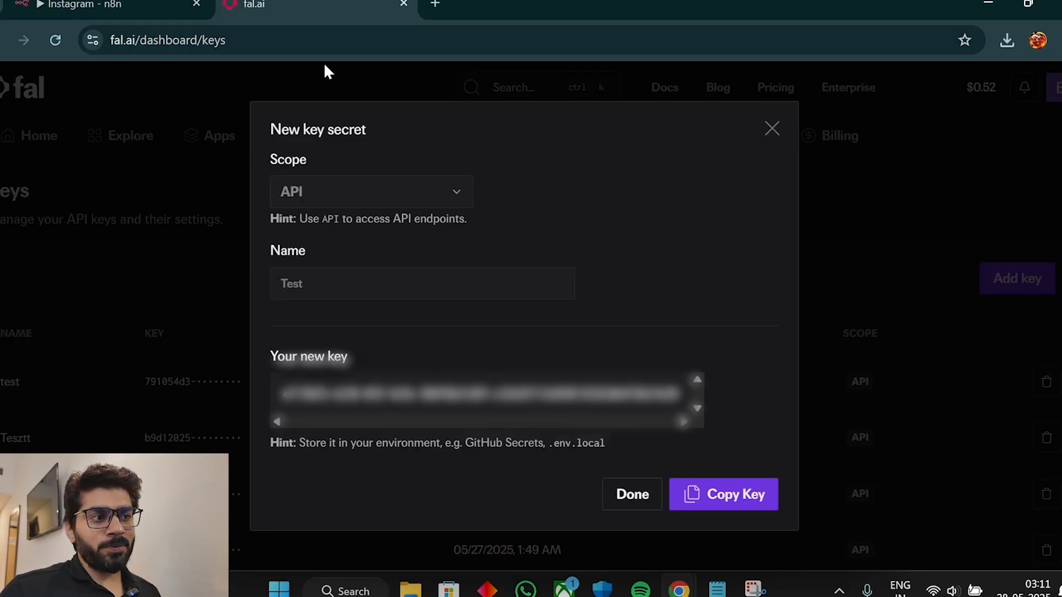
click(160, 196)
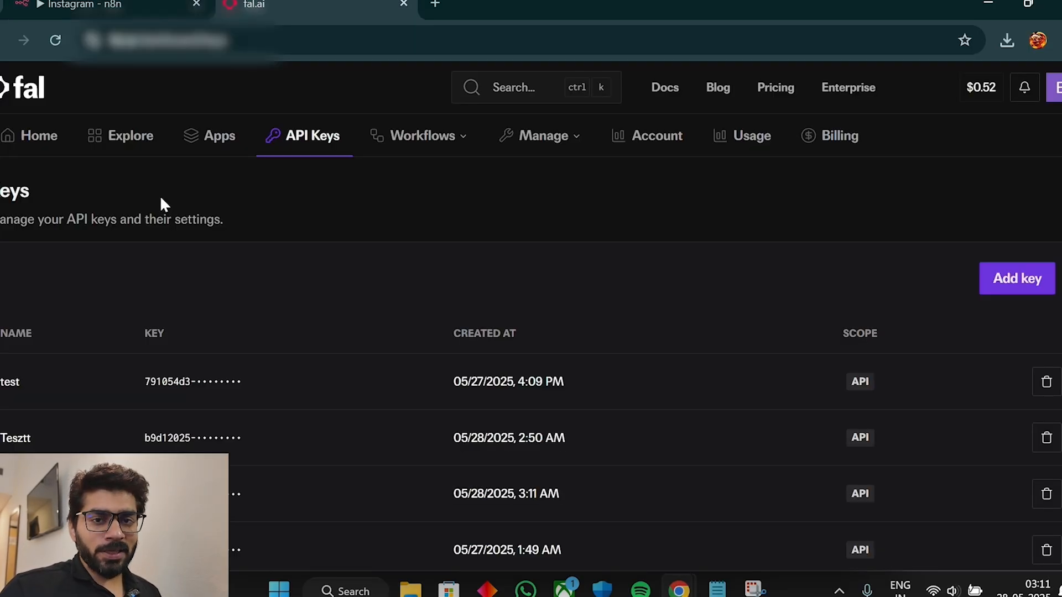
click(138, 146)
scroll(202, 303, down, 7)
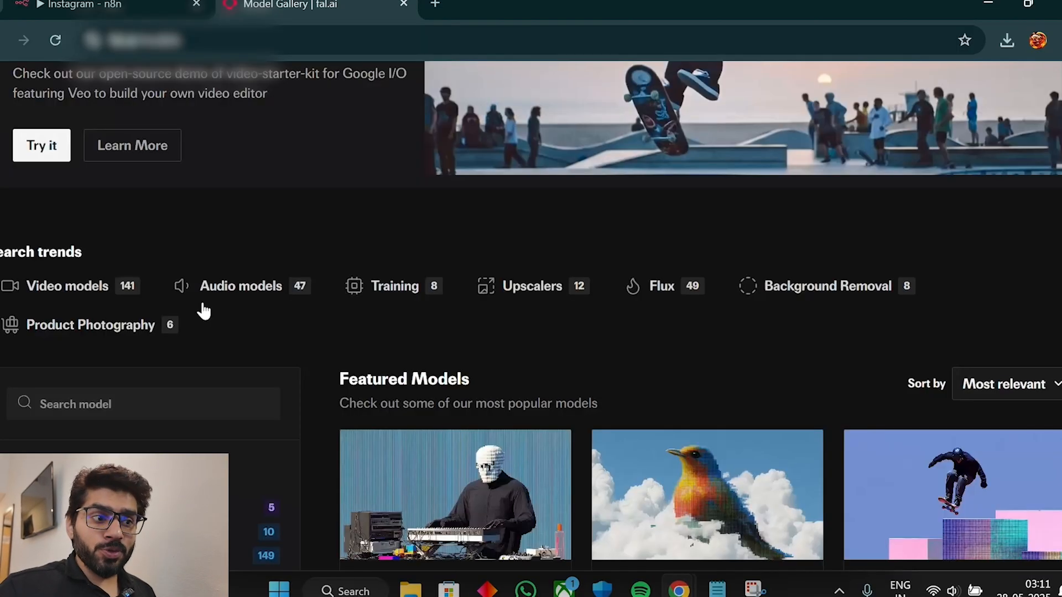
scroll(121, 371, down, 2)
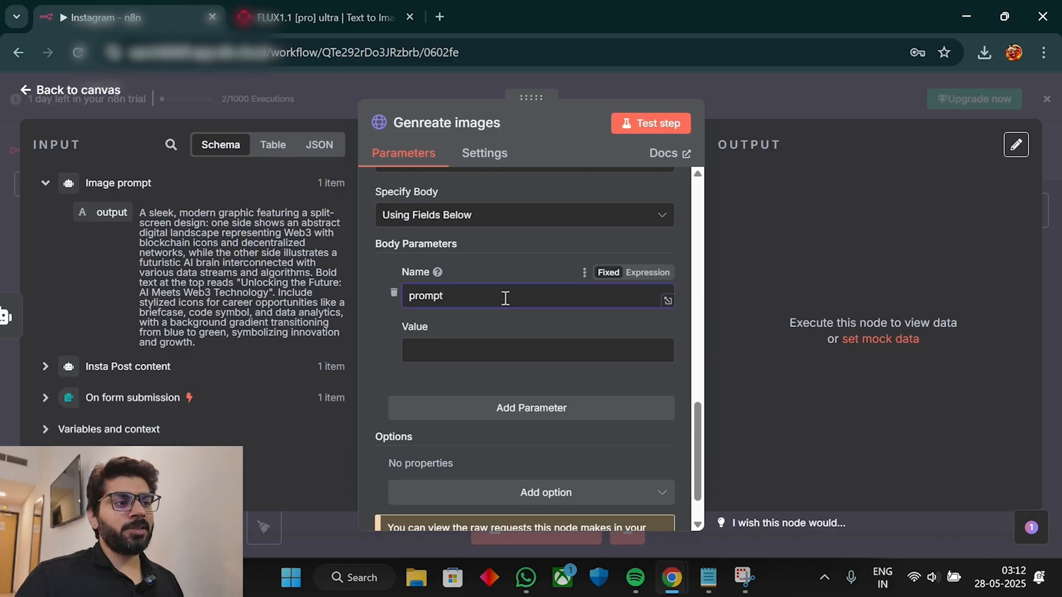
Map the Image prompt node's output to the prompt body parameter's value and test the Genreate images node.
drag(104, 212, 425, 351)
scroll(535, 273, up, 5)
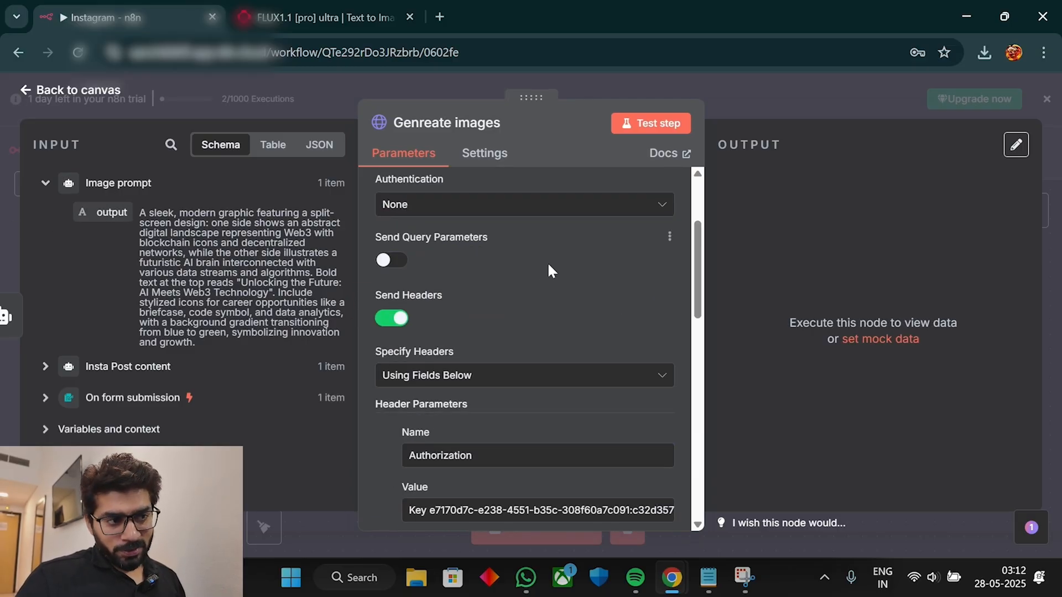
click(652, 123)
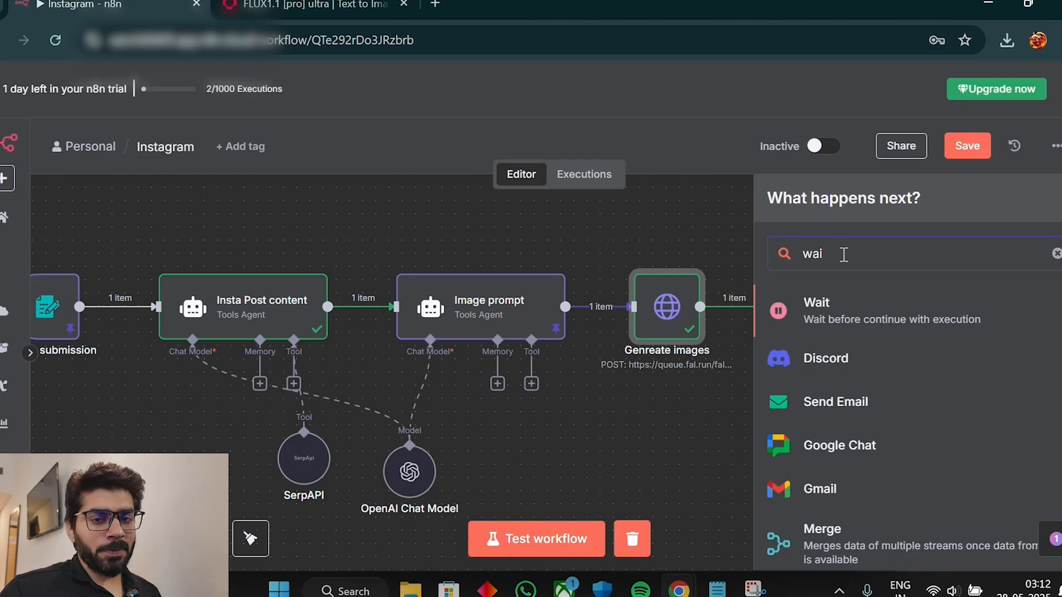
Add a Wait node after Genreate images and set it to resume after 12 seconds.
click(850, 320)
double_click(523, 258)
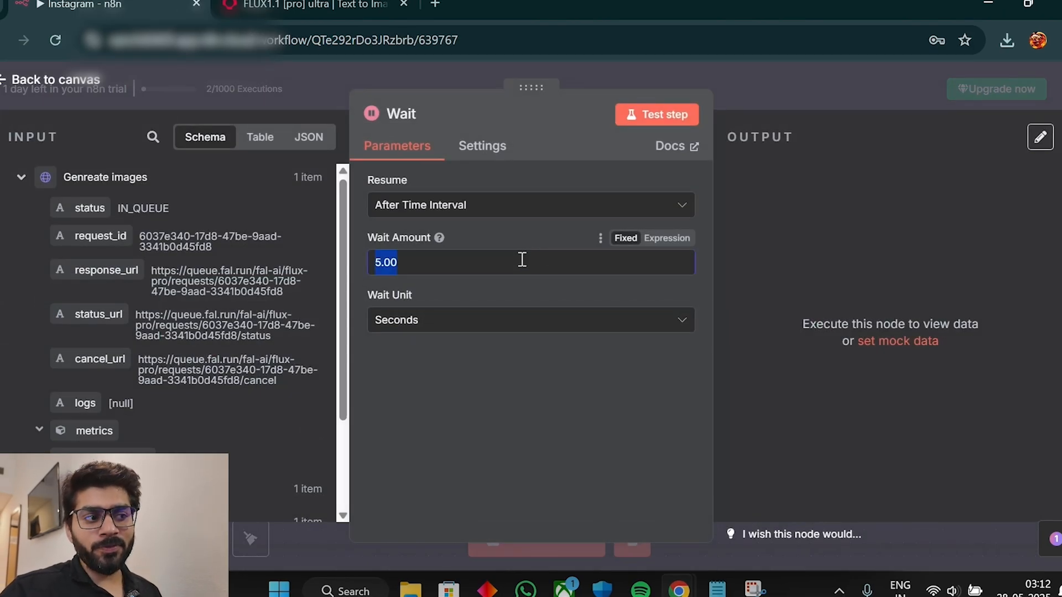
text(12)
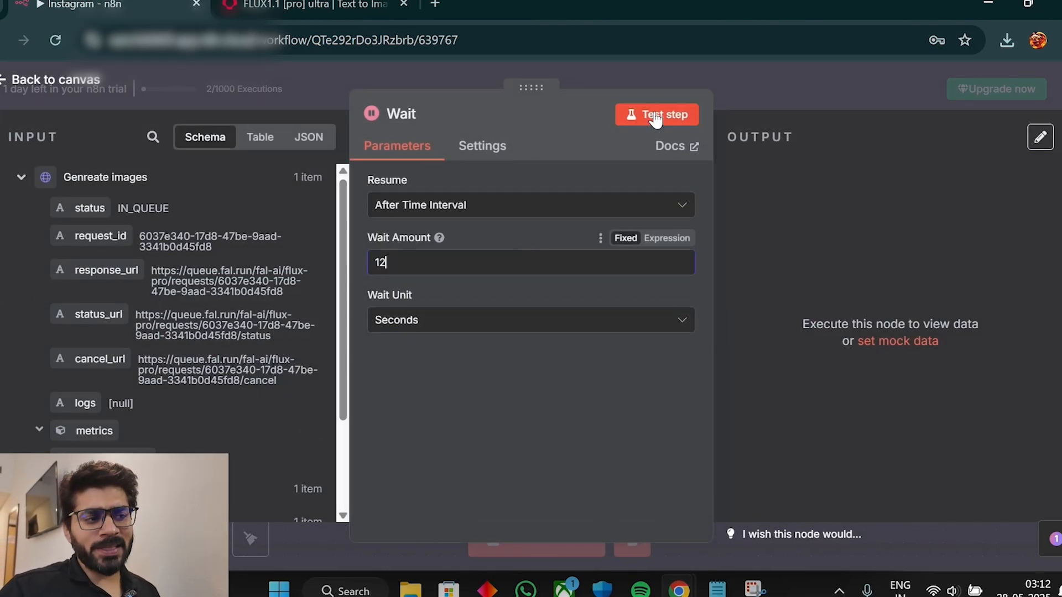
click(754, 112)
Add an HTTP Request node after the Wait node.
click(888, 306)
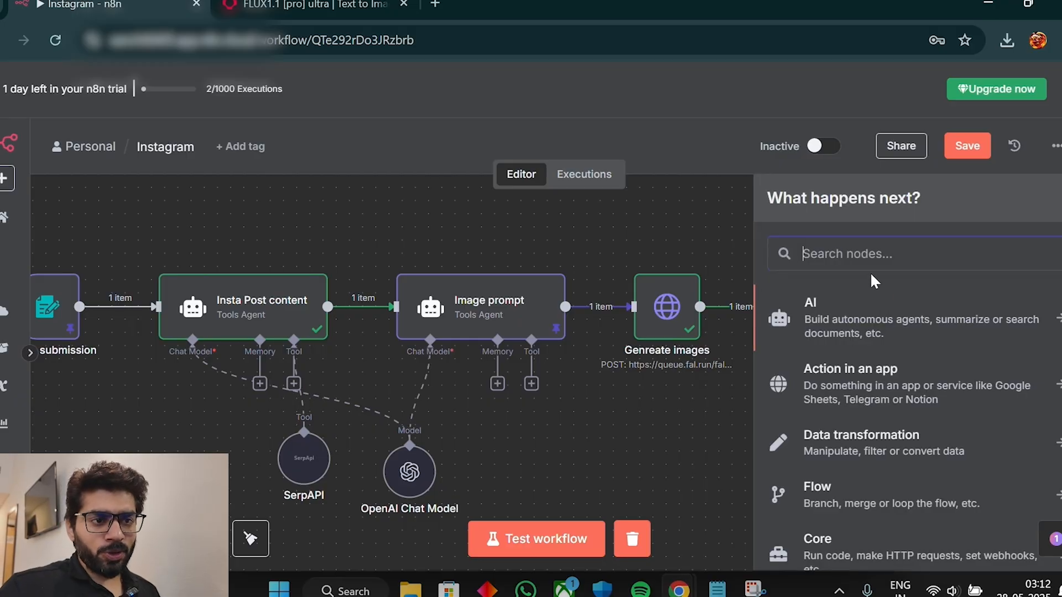
text(htt)
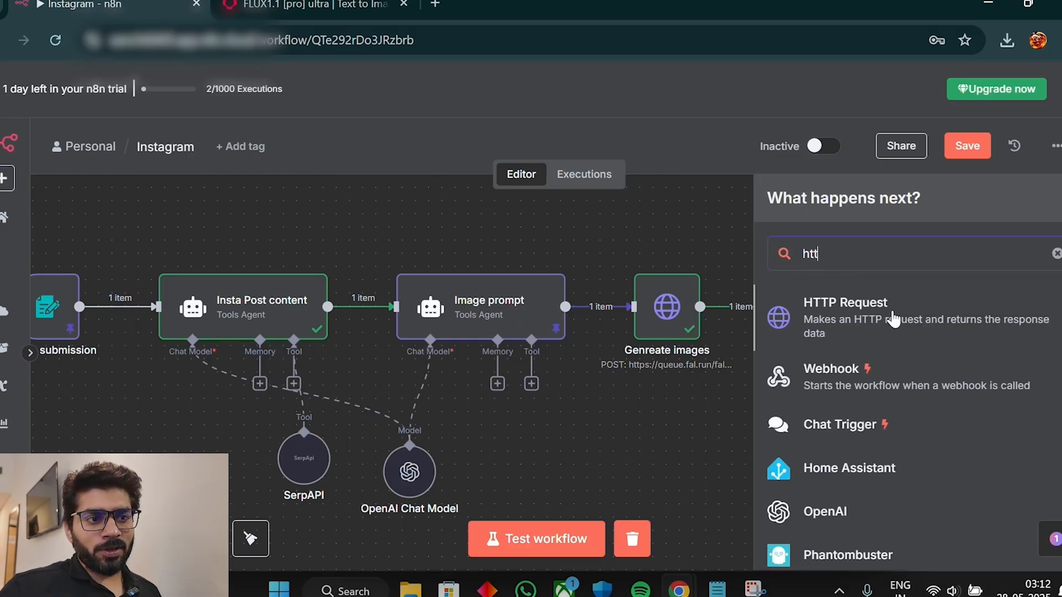
click(893, 319)
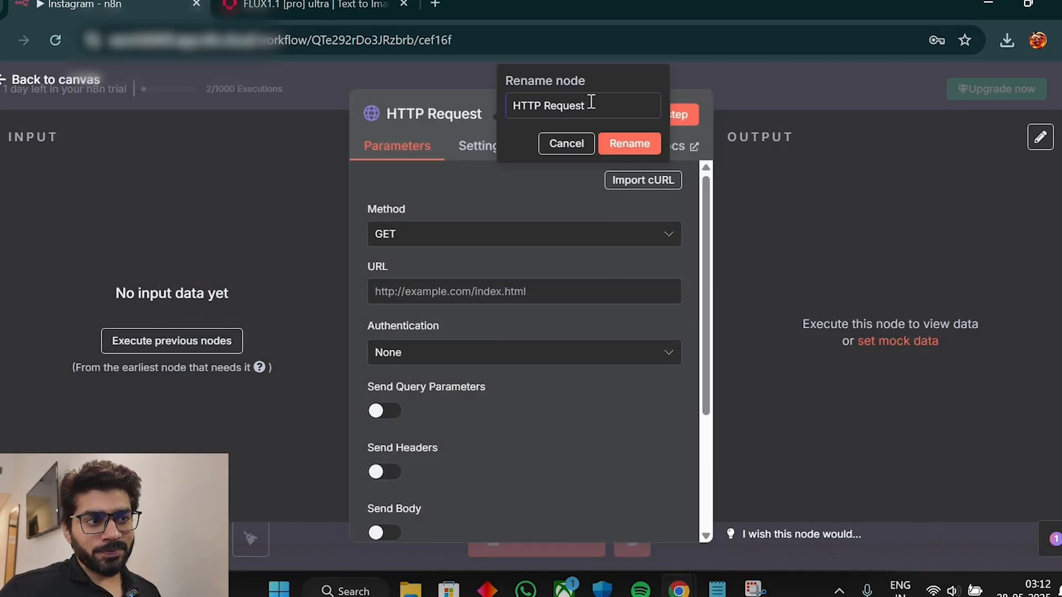
Rename the new HTTP Request node to "Get status".
click(476, 118)
text(Get )
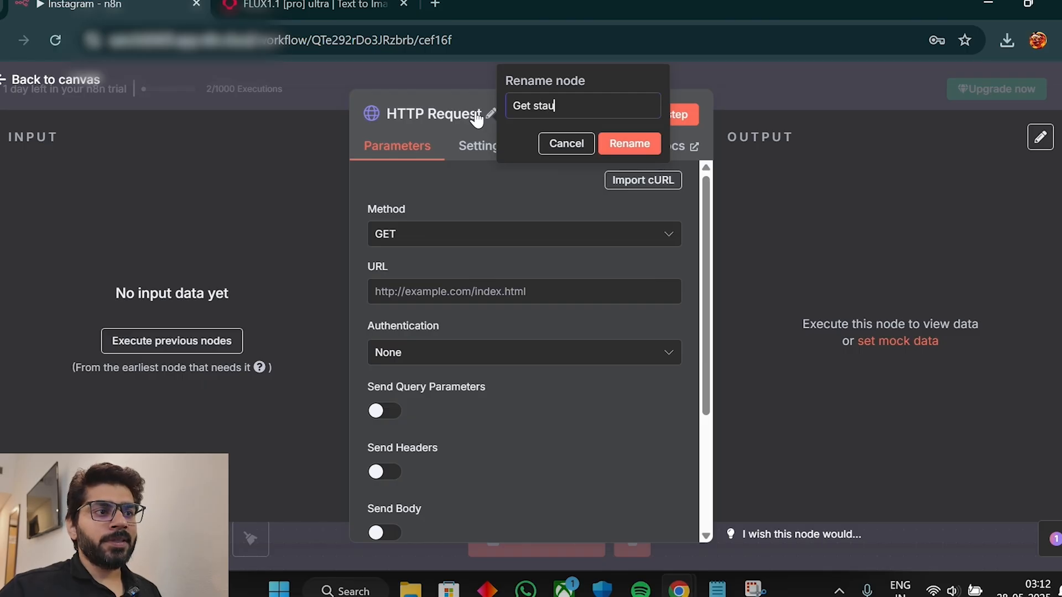
text(stau)
key(BackSpace)
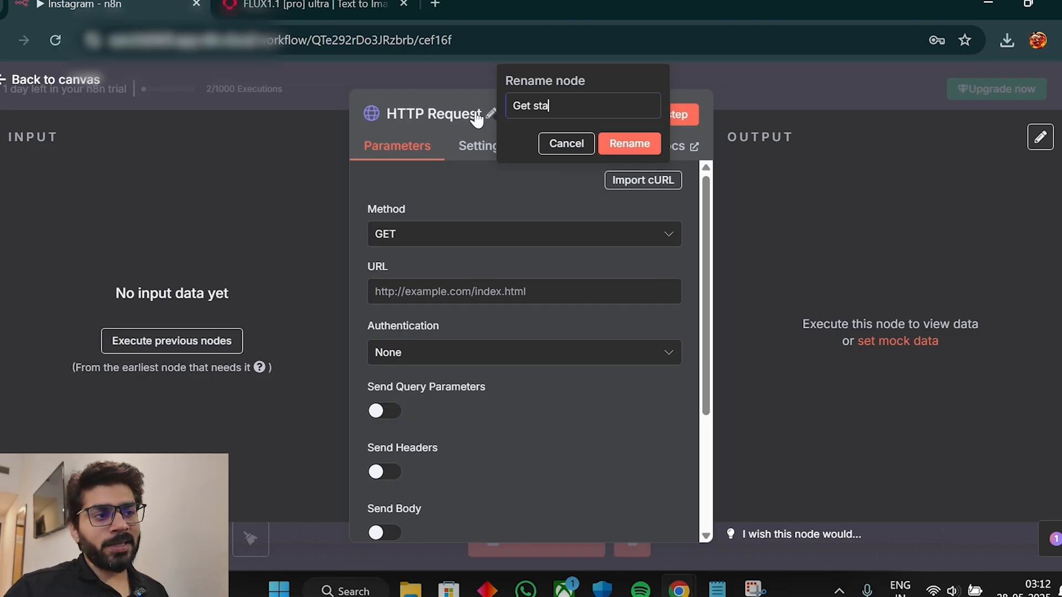
text(tsu)
key(BackSpace)
key(BackSpace)
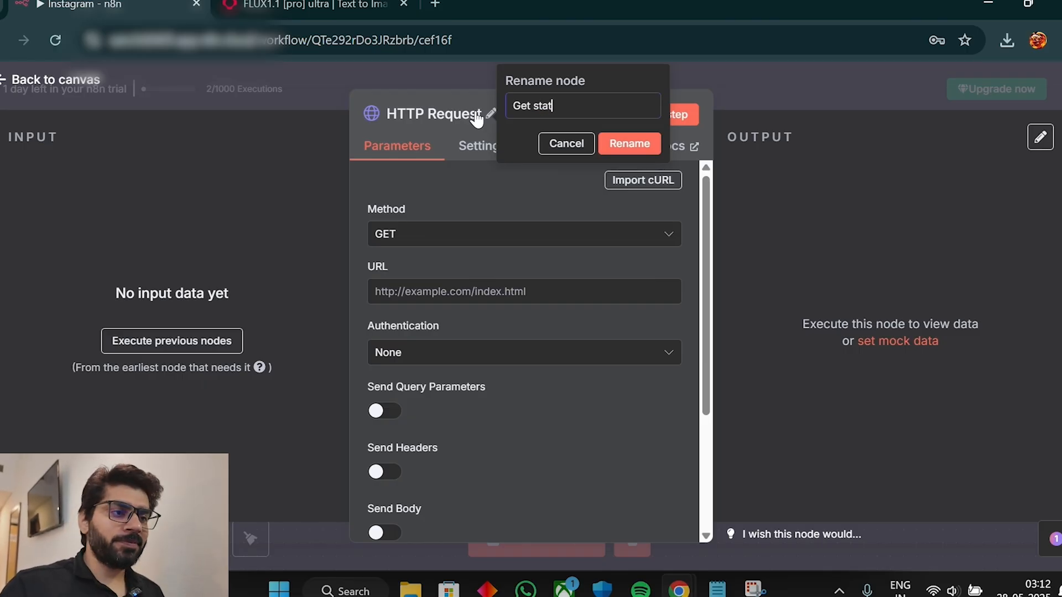
text(us)
key(Return)
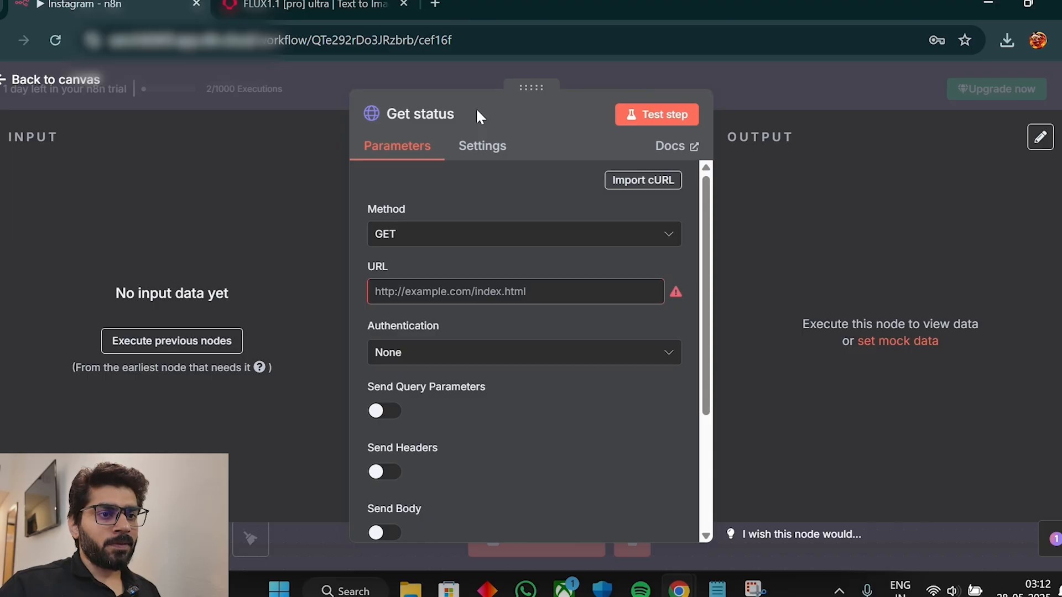
Copy the "Fetch request status" cURL command from the fal.ai API page and import it into the Get status node in n8n.
click(321, 11)
scroll(624, 359, down, 3)
click(1033, 338)
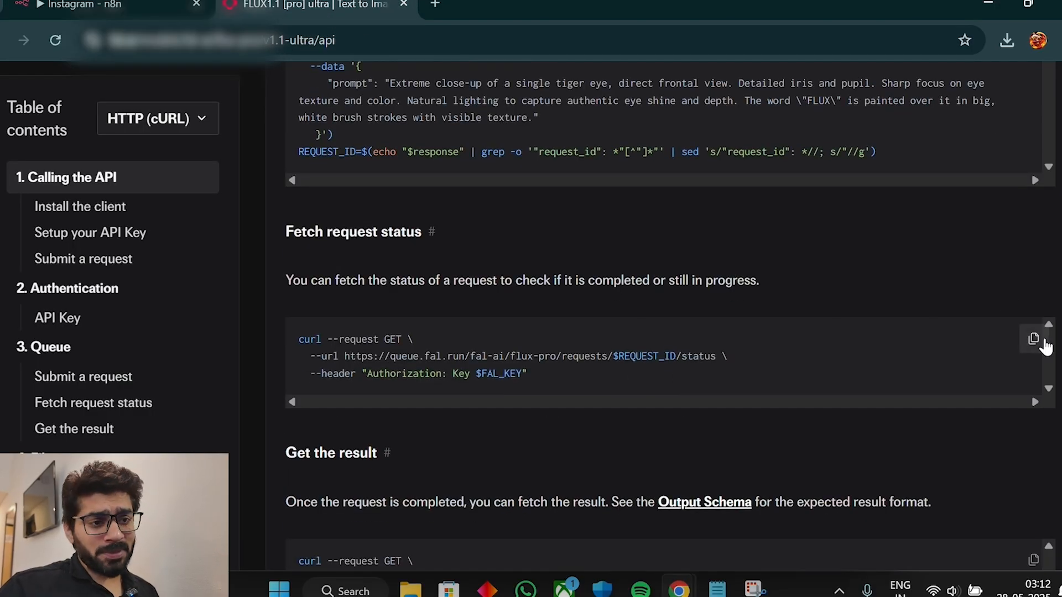
click(122, 4)
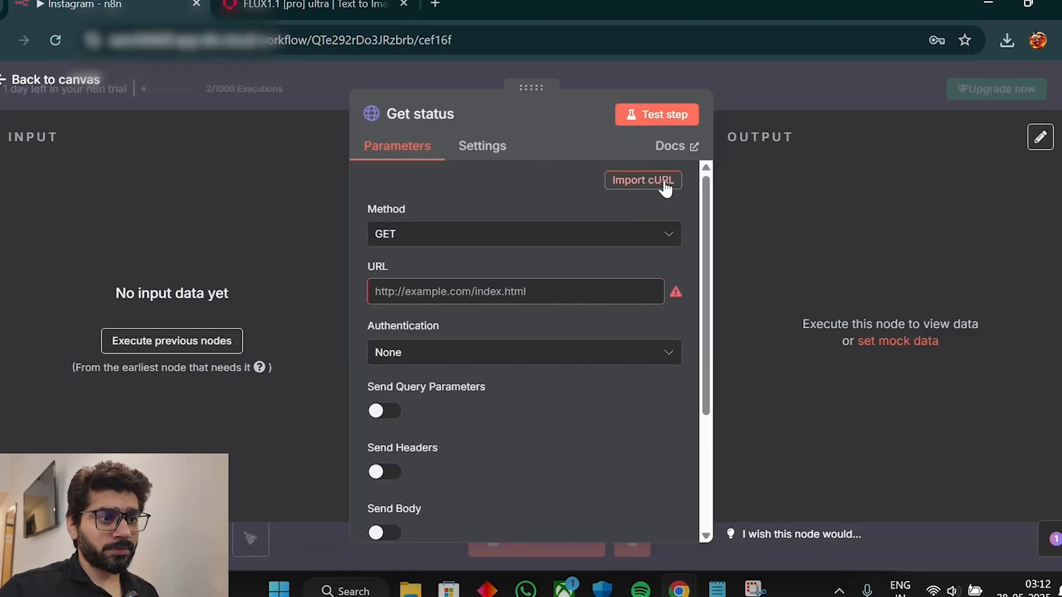
click(643, 180)
key(ctrl+v)
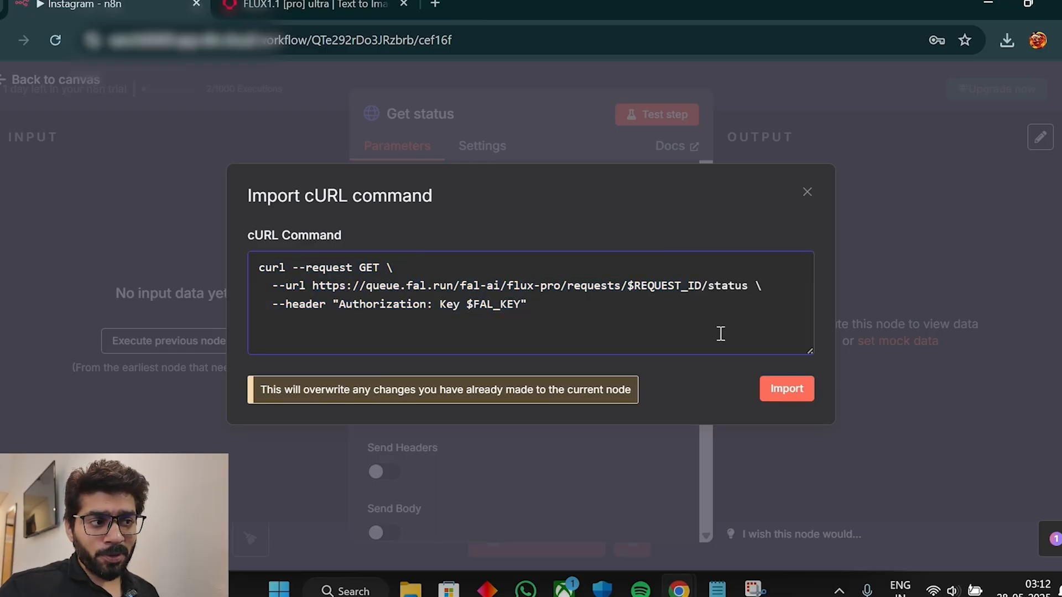
click(777, 389)
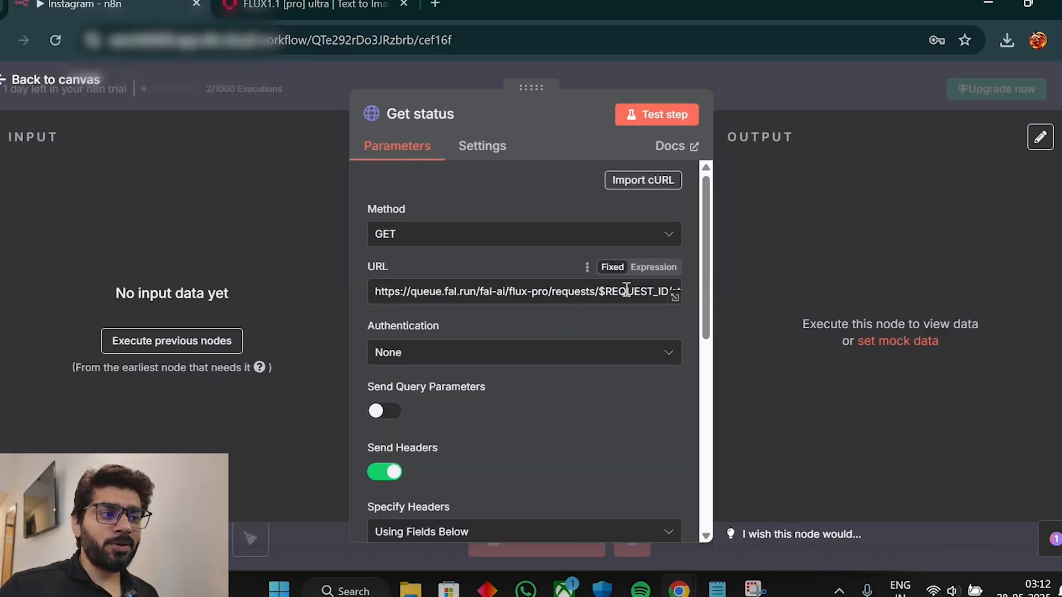
Execute the previous nodes and replace $REQUEST_ID in the Get status URL with the Wait node's request_id, as {{ $json.request_id }} before /status.
click(171, 341)
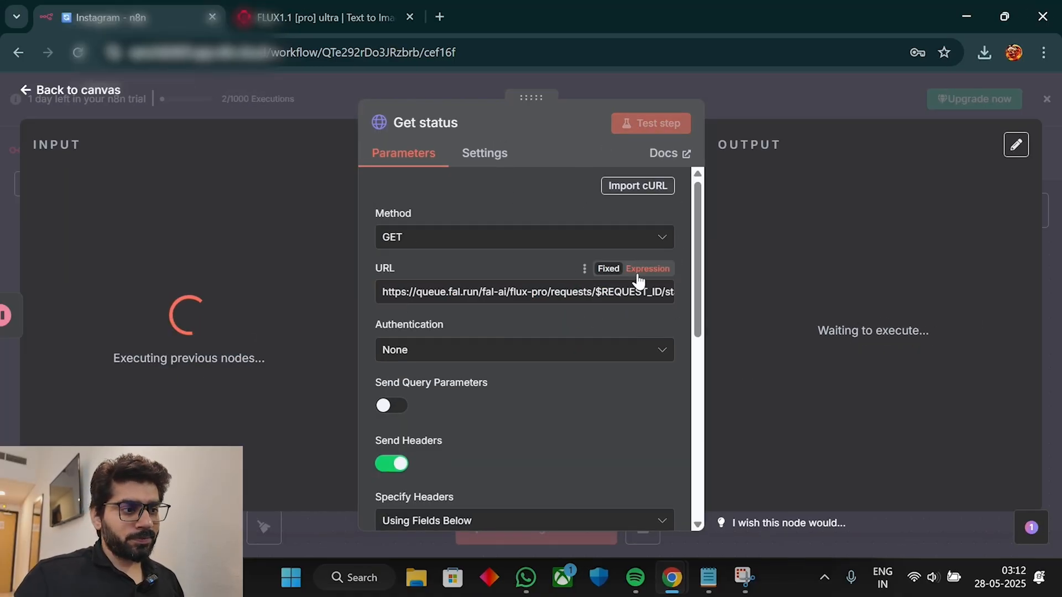
click(639, 281)
drag(513, 218, 444, 212)
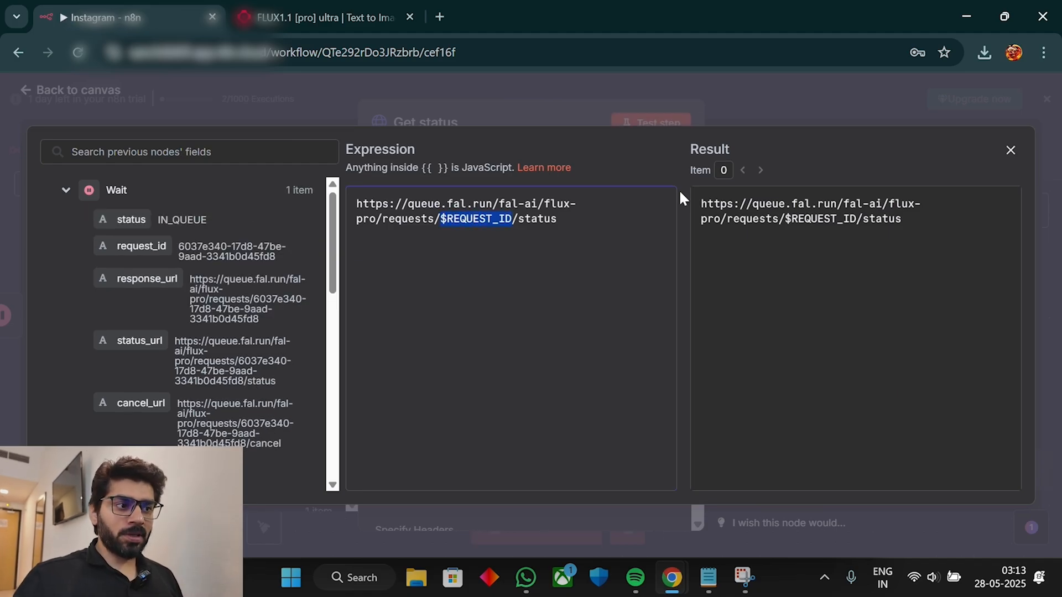
key(BackSpace)
drag(141, 246, 444, 218)
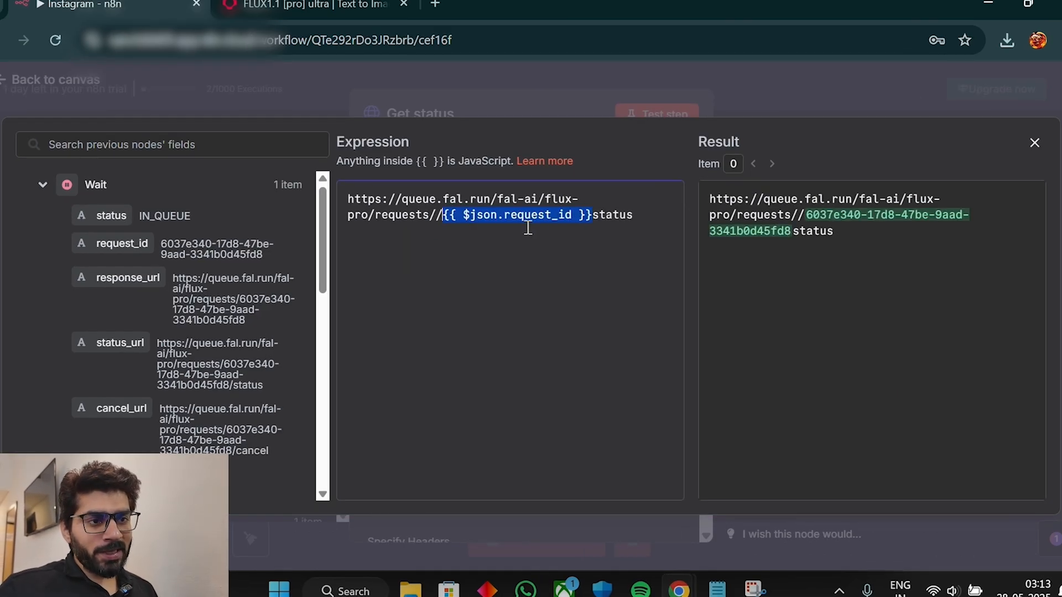
key(BackSpace)
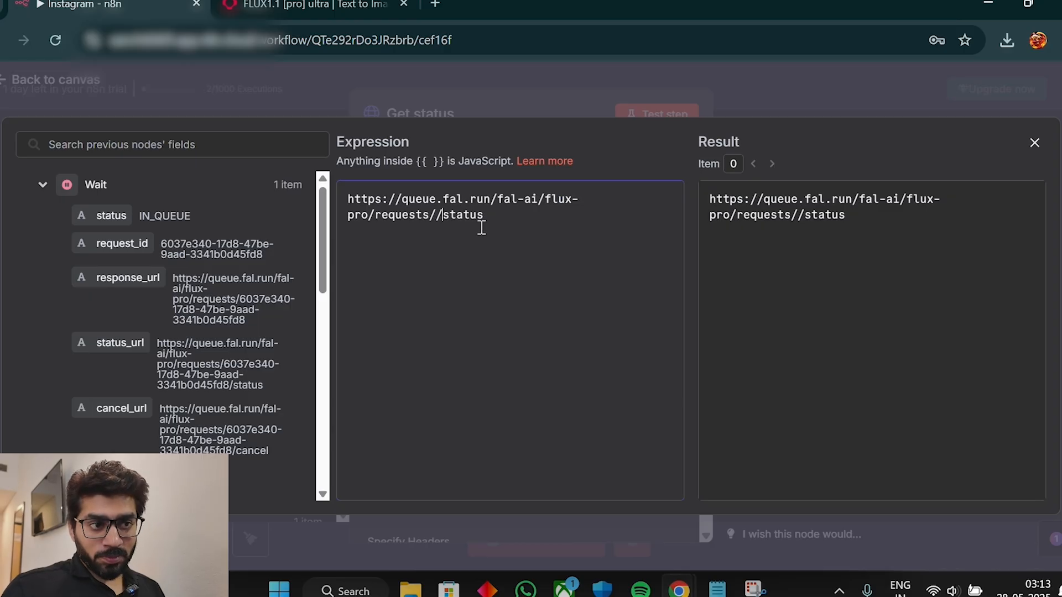
key(ctrl+z)
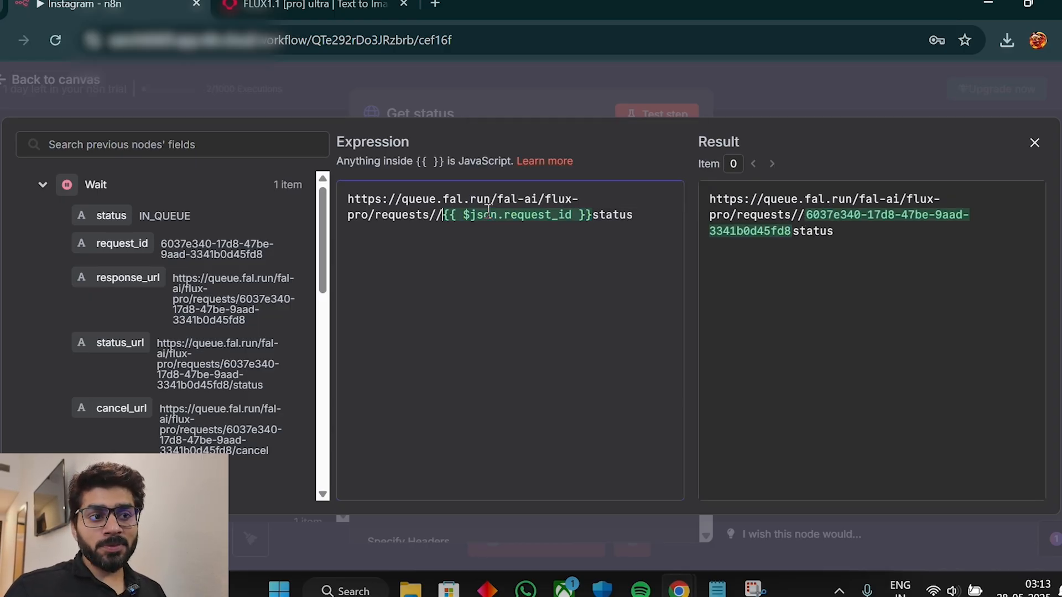
key(BackSpace)
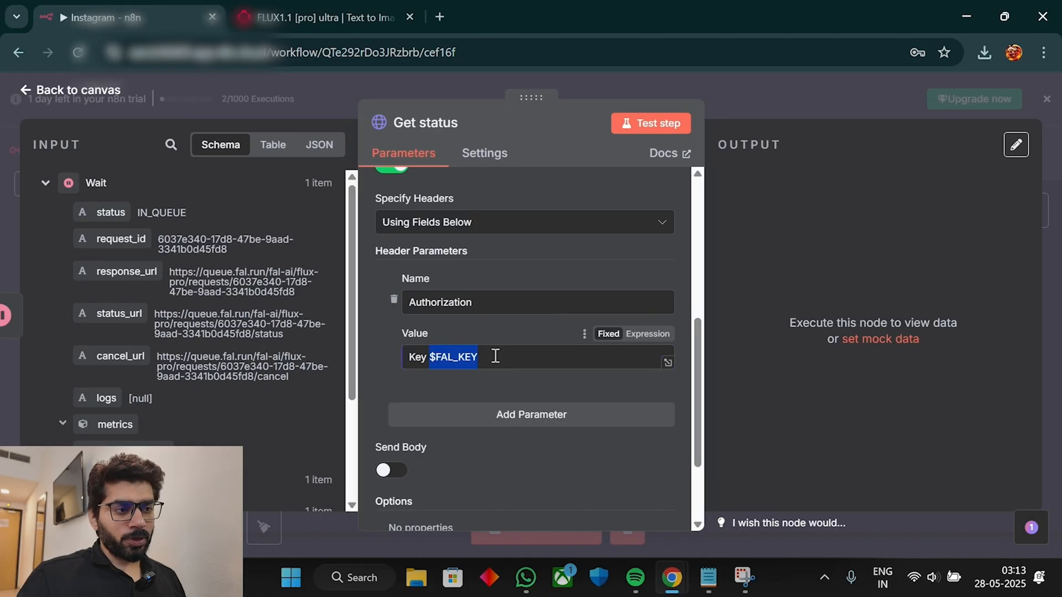
Replace $FAL_KEY in Get status's Authorization header value with the API key copied from the Genreate images node.
key(BackSpace)
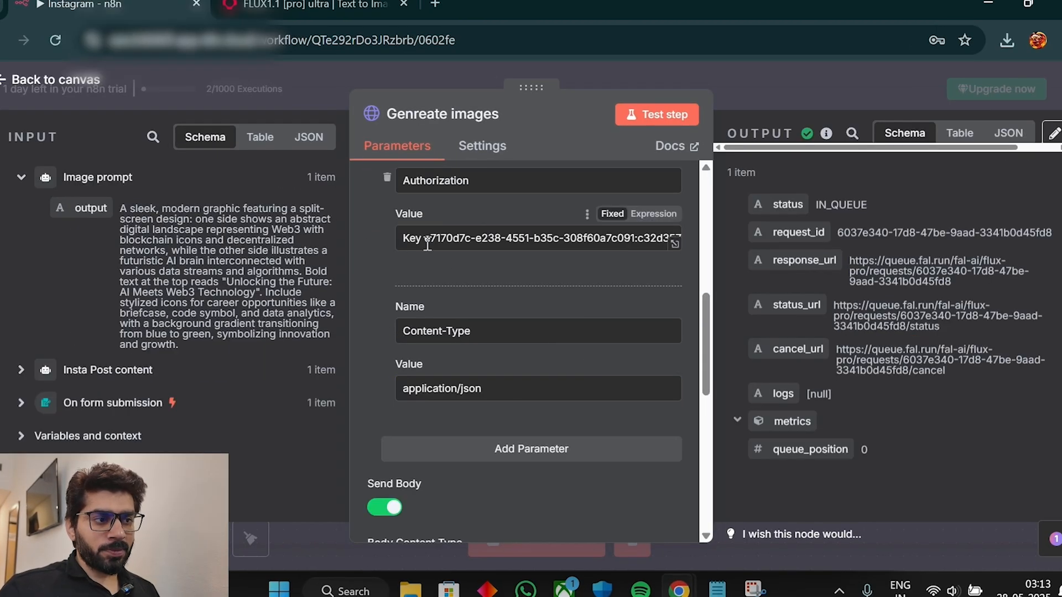
drag(437, 242, 703, 252)
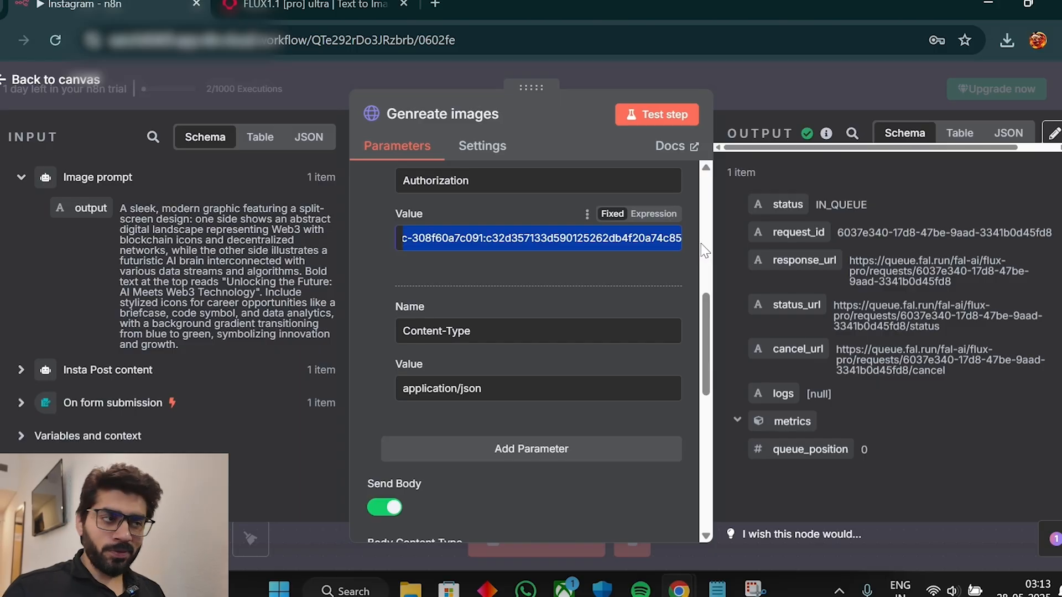
click(750, 90)
click(941, 308)
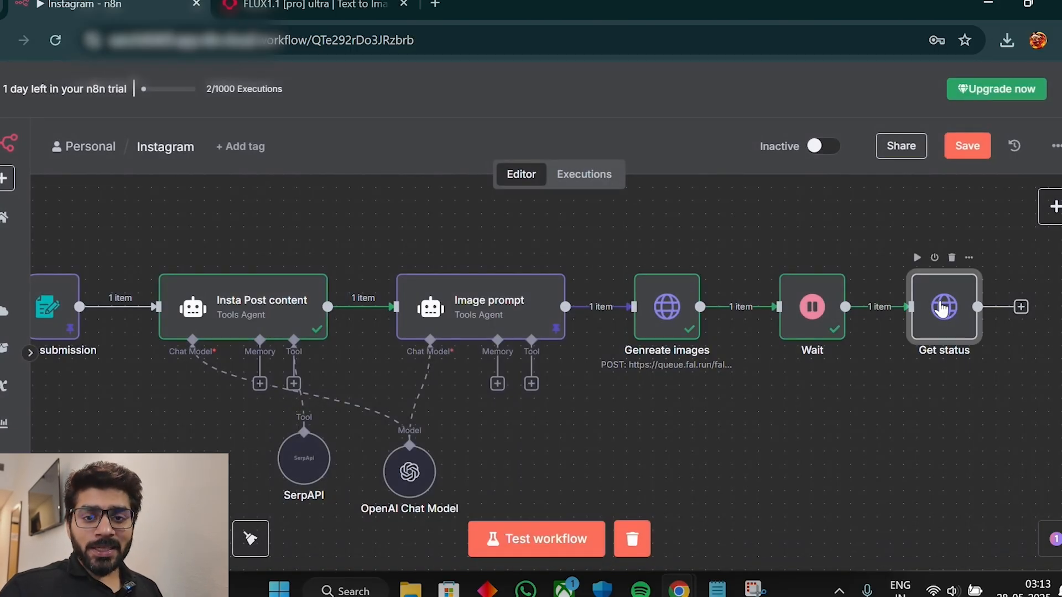
double_click(941, 308)
scroll(473, 413, down, 5)
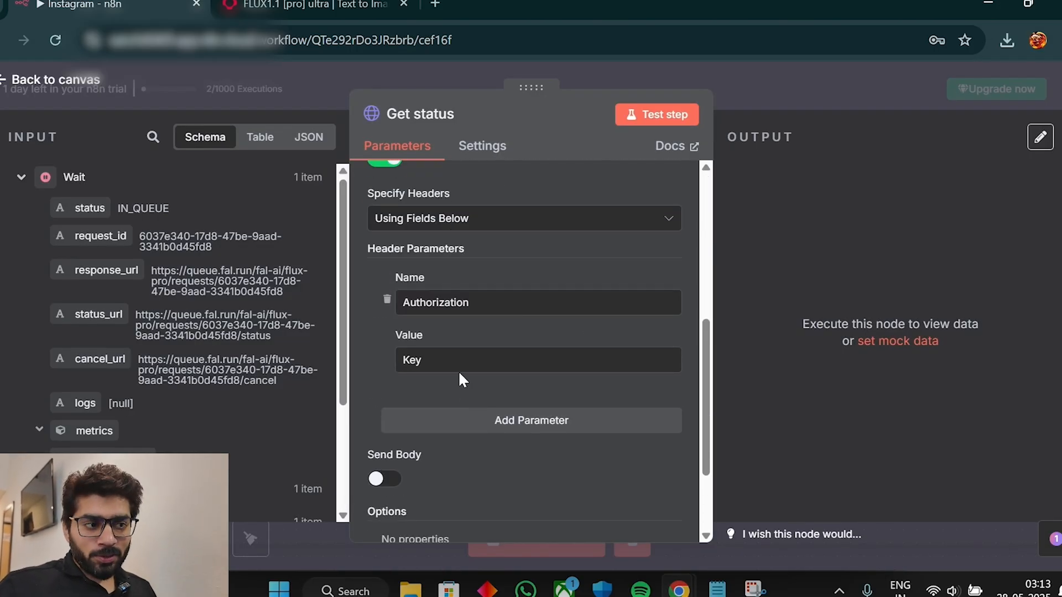
click(549, 350)
key(ctrl+v)
Test the Get status node and return to the canvas.
scroll(563, 273, up, 5)
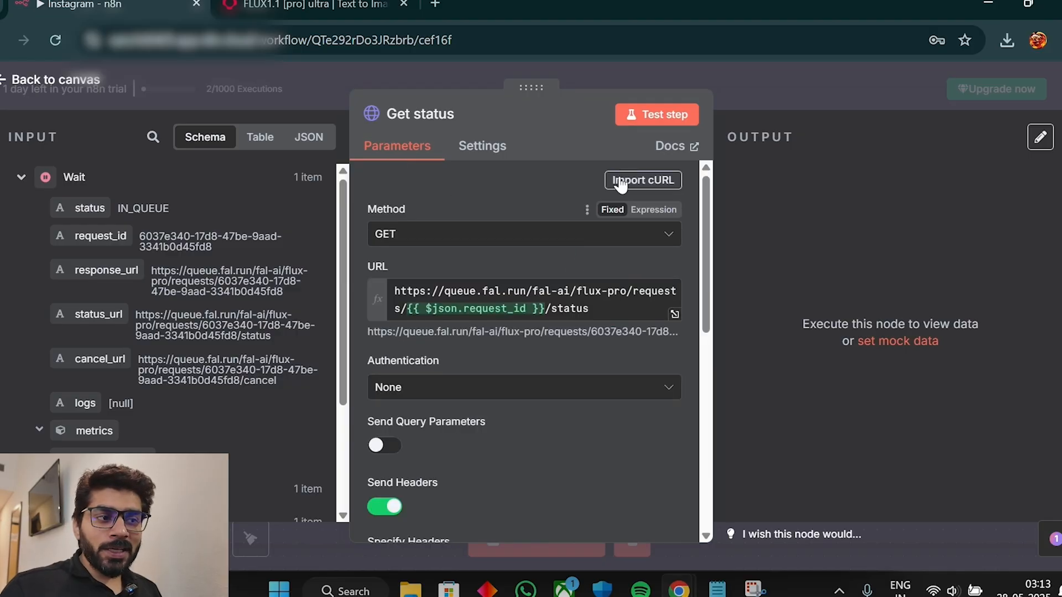
click(651, 126)
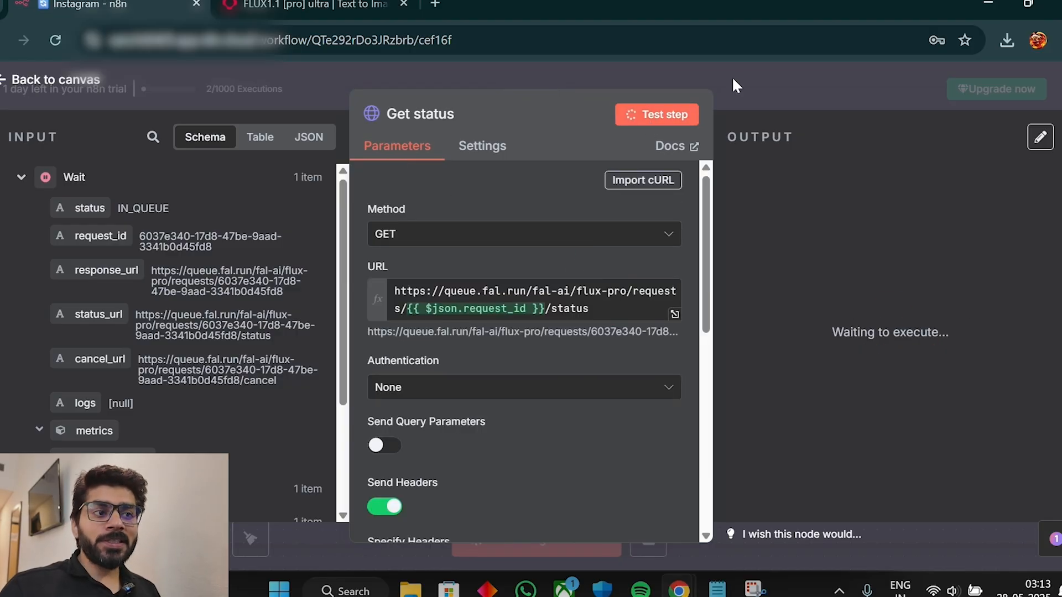
click(765, 68)
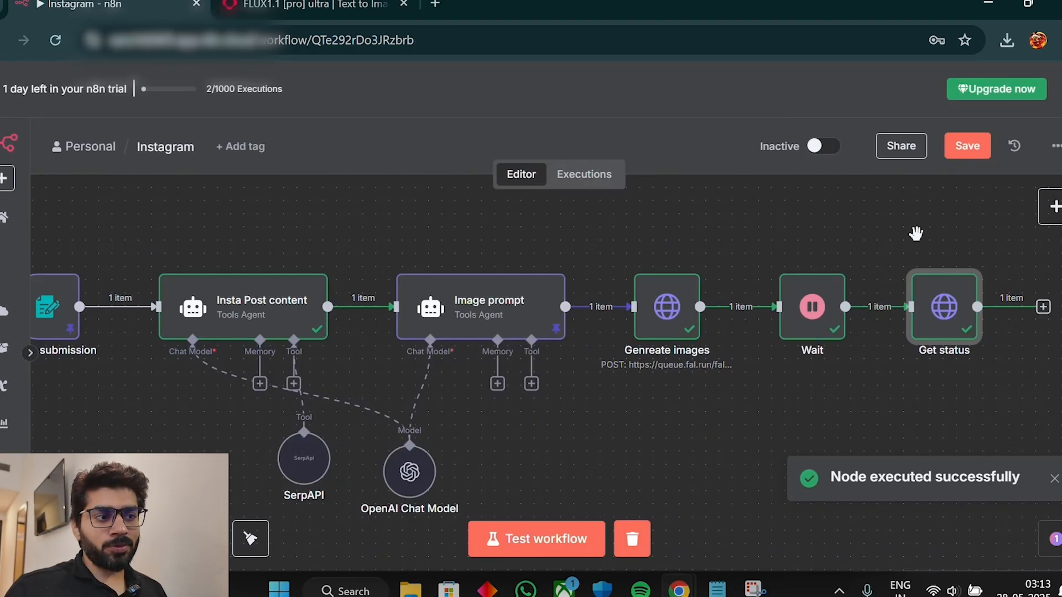
Add an If node after the Get status node.
drag(915, 233, 680, 268)
click(805, 342)
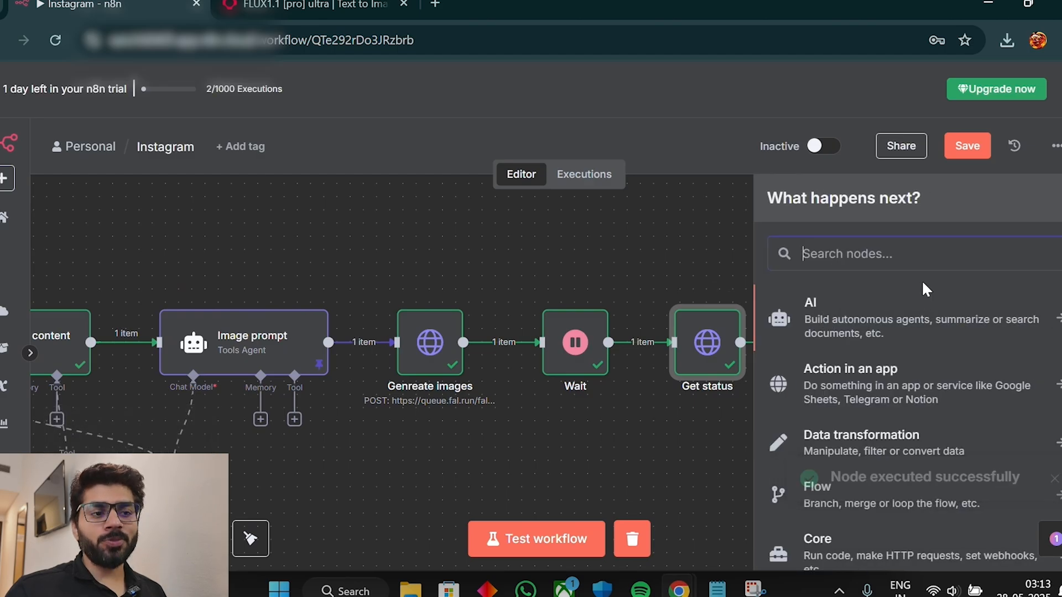
text(if)
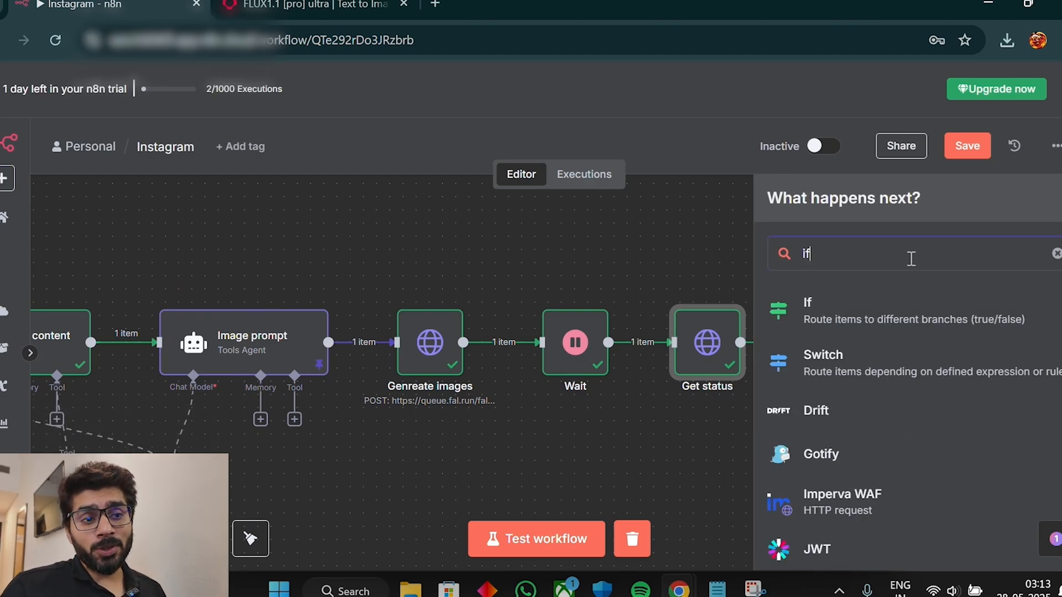
click(903, 308)
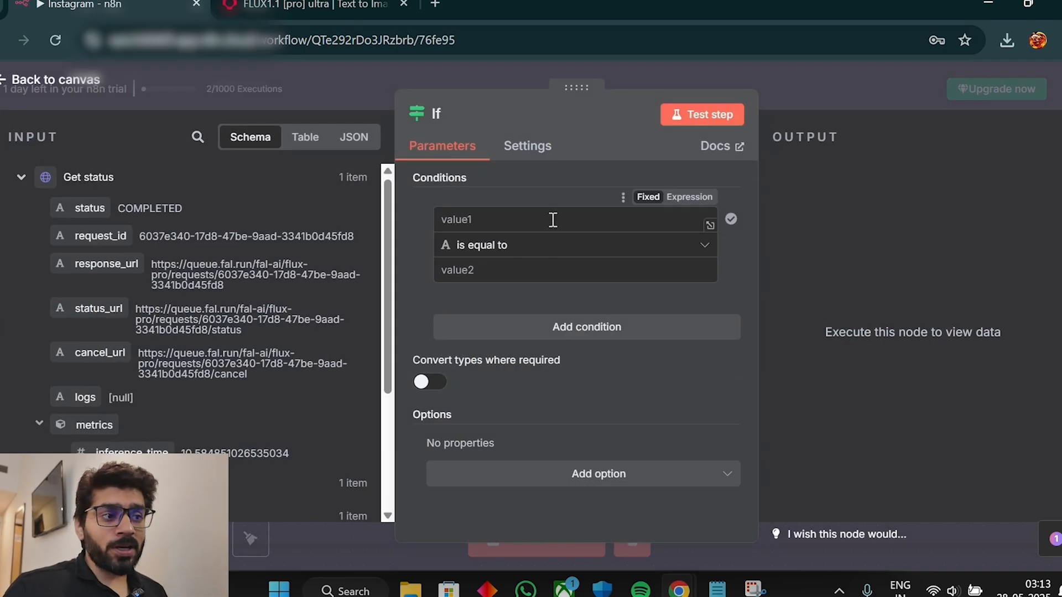
Set the If condition to check that Get status's status field, {{ $json.status }}, is equal to COMPLETED.
drag(83, 207, 466, 221)
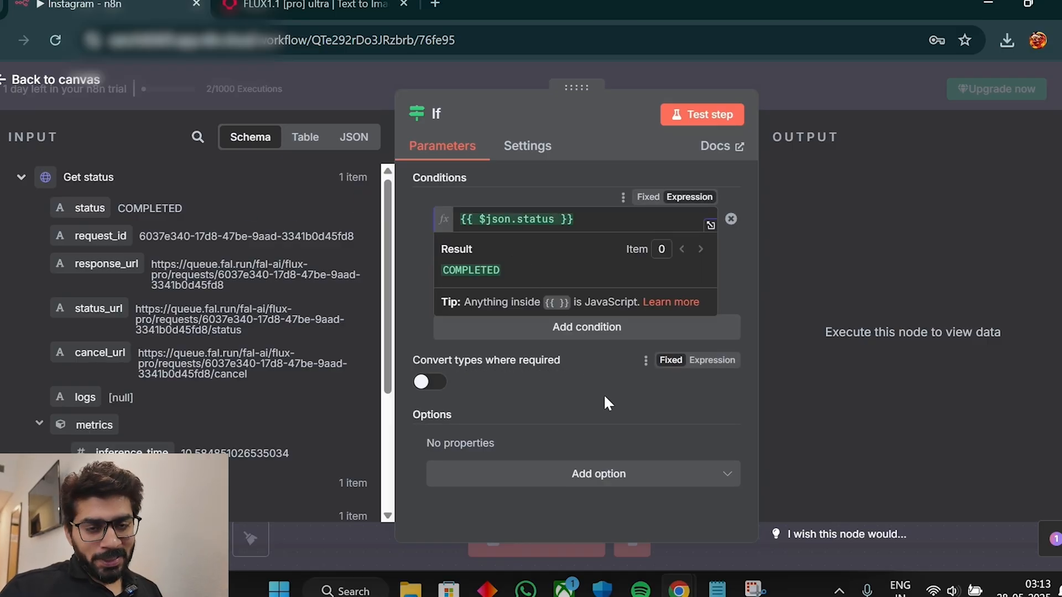
click(526, 270)
text(COMP)
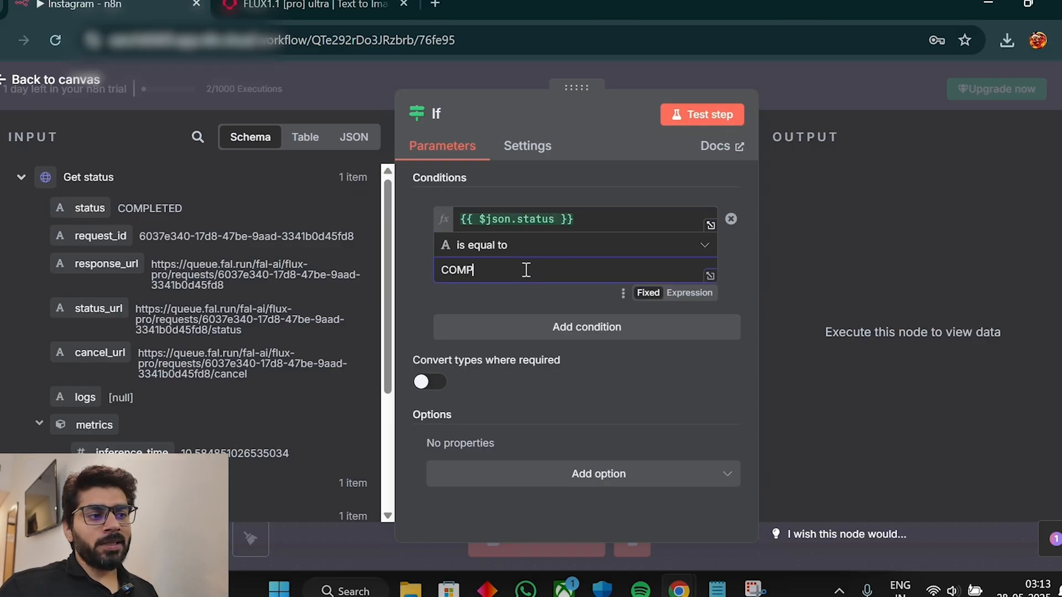
text(OLET)
key(BackSpace)
key(BackSpace)
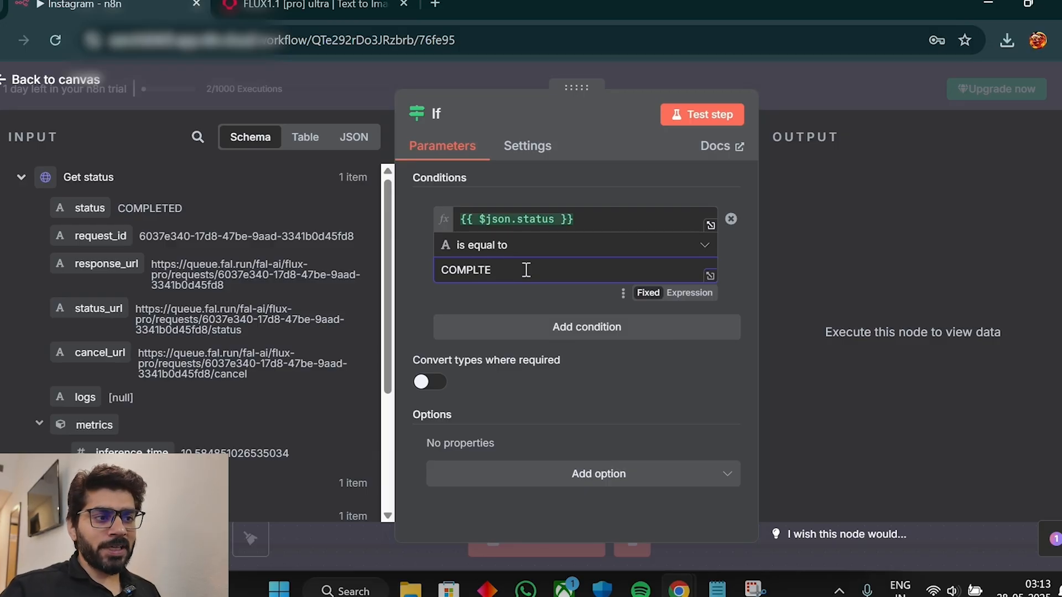
key(BackSpace)
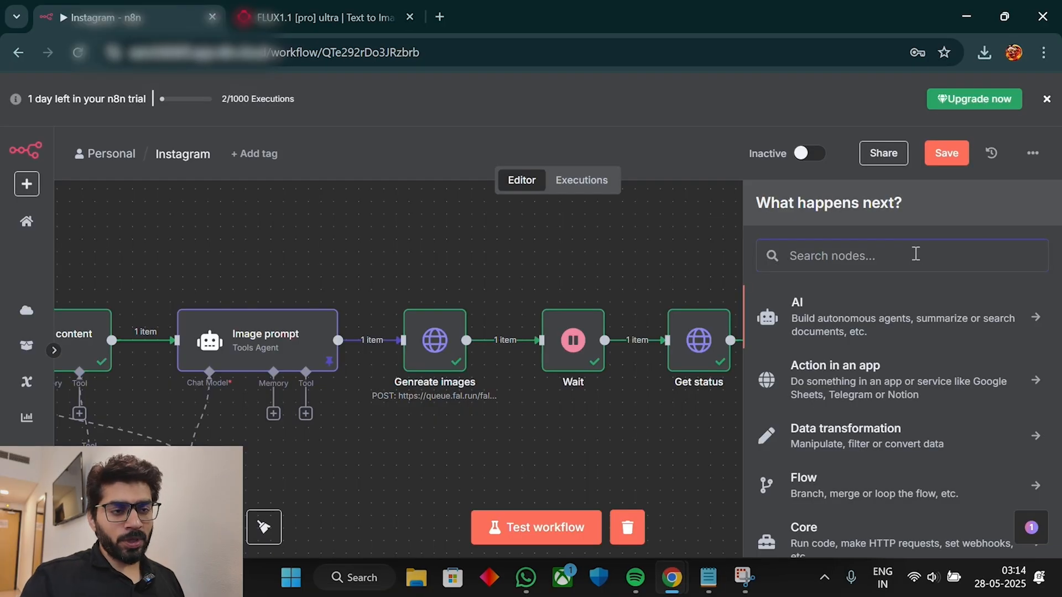
Add an HTTP Request node on the If node's true branch and import fal.ai's "Get the result" cURL command into it.
text(htt)
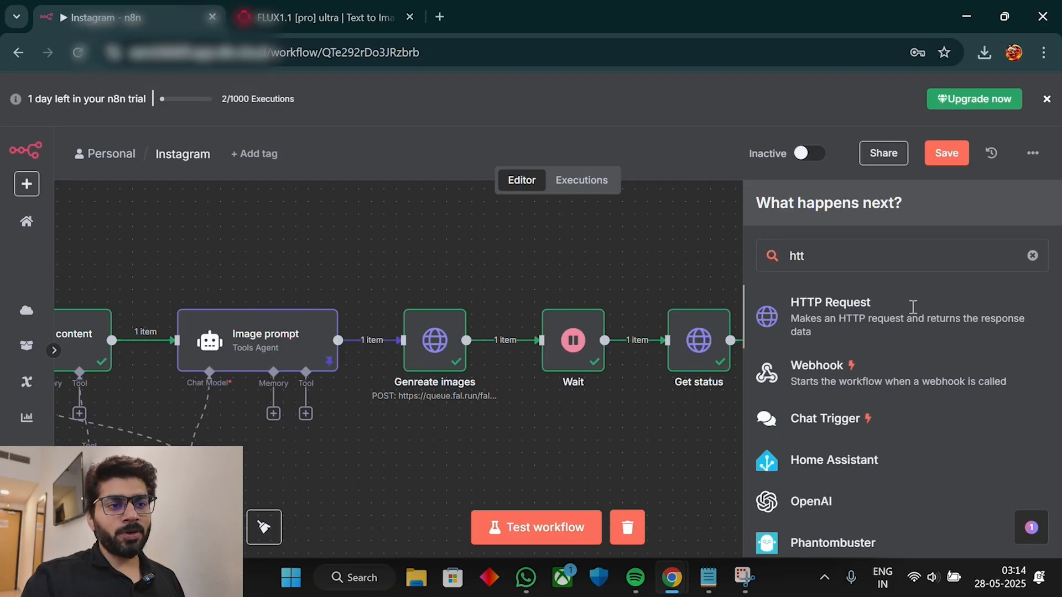
click(912, 307)
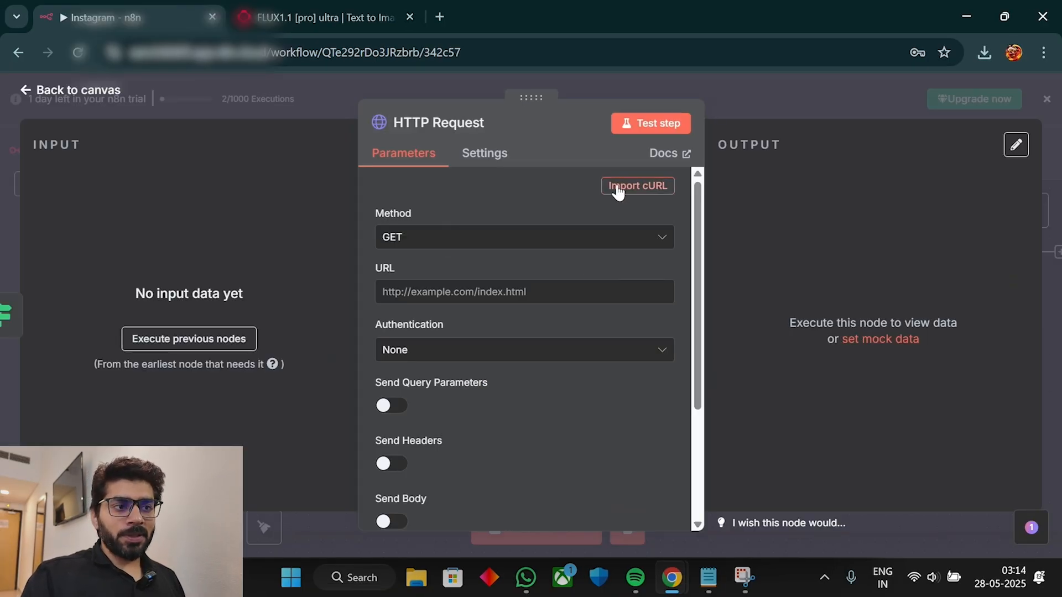
click(299, 19)
scroll(559, 253, down, 4)
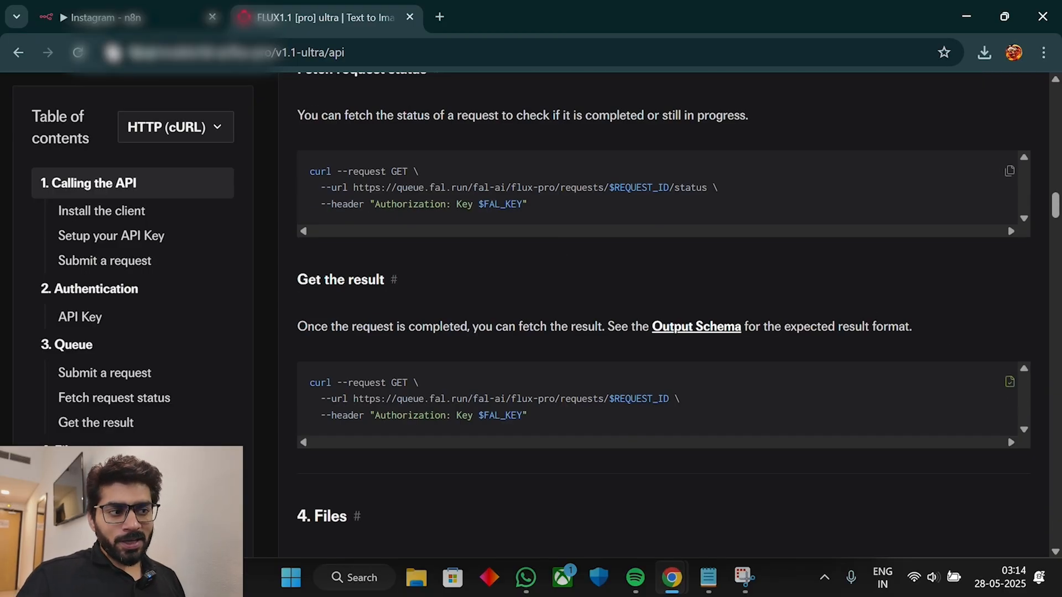
click(111, 17)
click(622, 186)
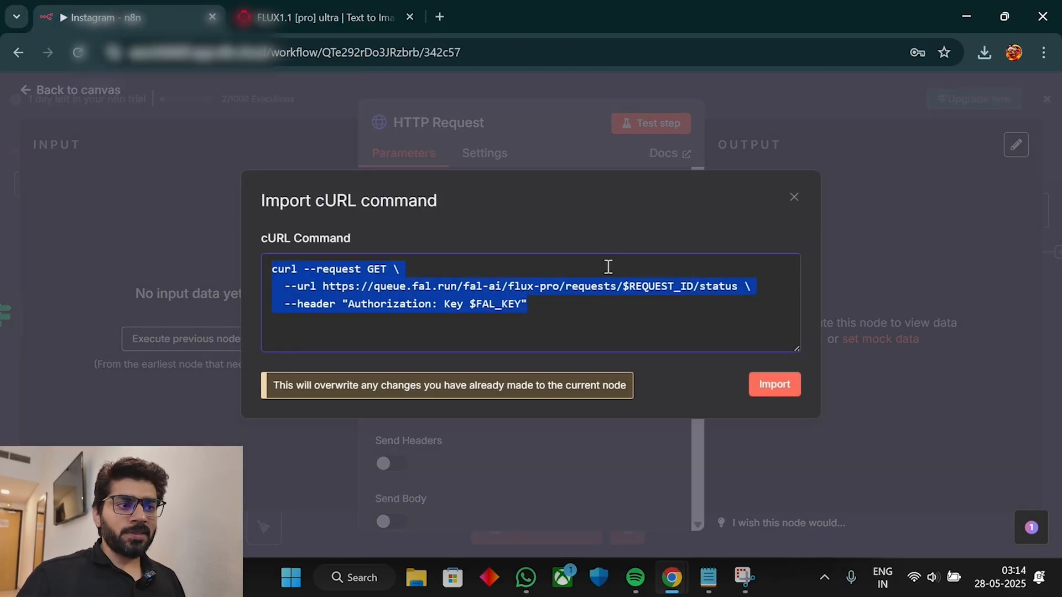
text(curl --request GET \   --url https://queue.fal.run/fal-ai/flux-pro/requests/$REQUEST_ID \   --header "Authorization: Key $FAL_KEY")
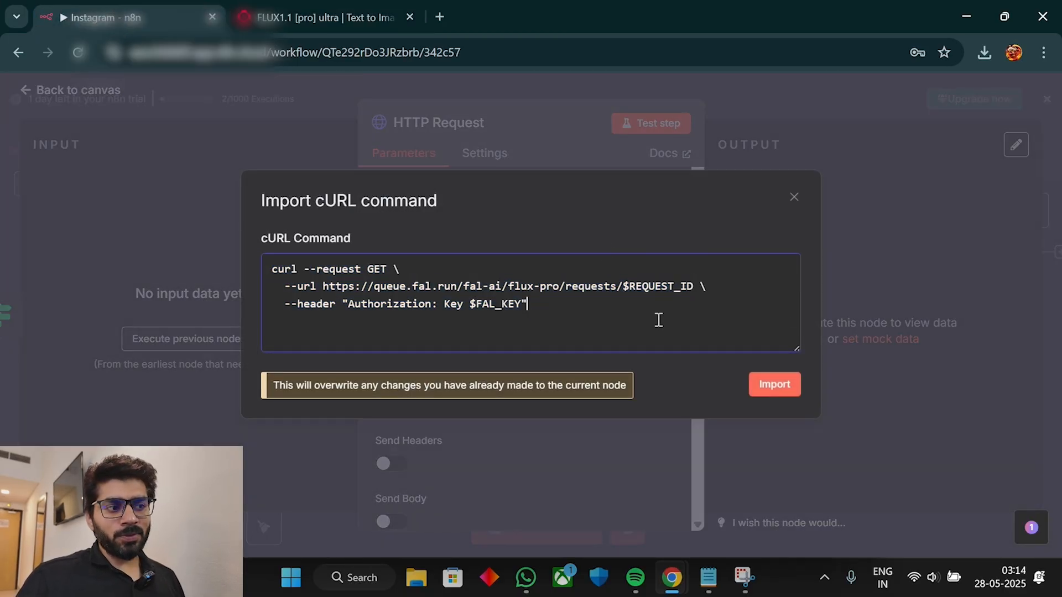
click(755, 387)
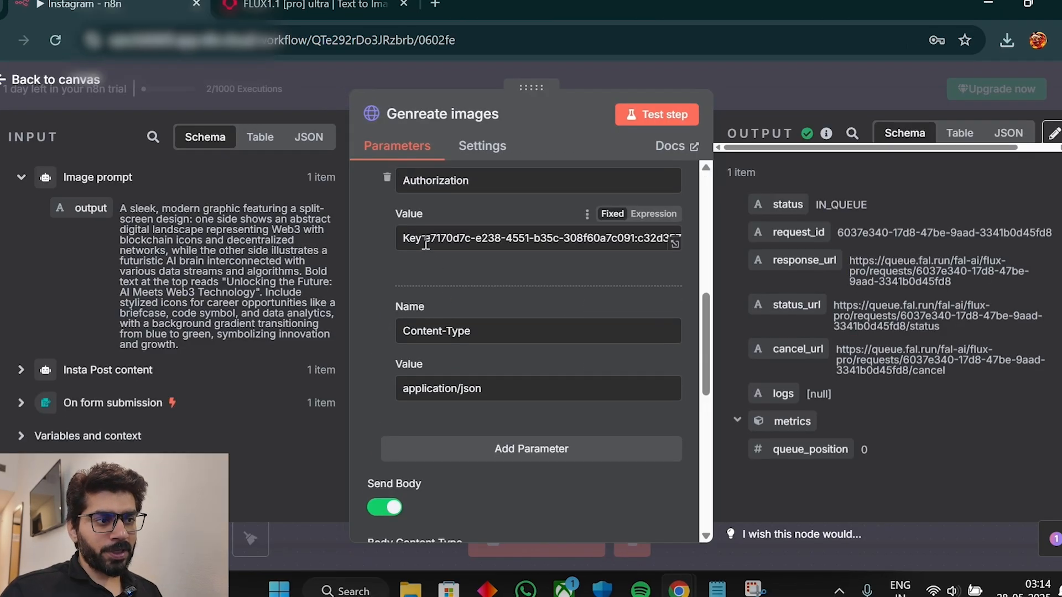
Replace $FAL_KEY in the new HTTP Request node's Authorization header value with the API key copied from the Genreate images node.
drag(432, 241, 694, 249)
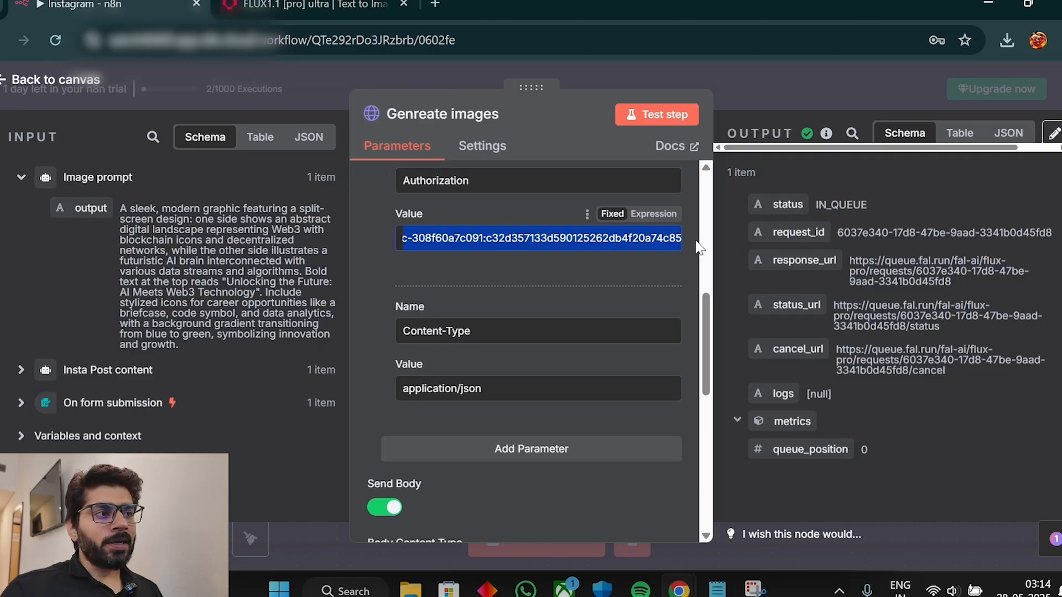
click(741, 76)
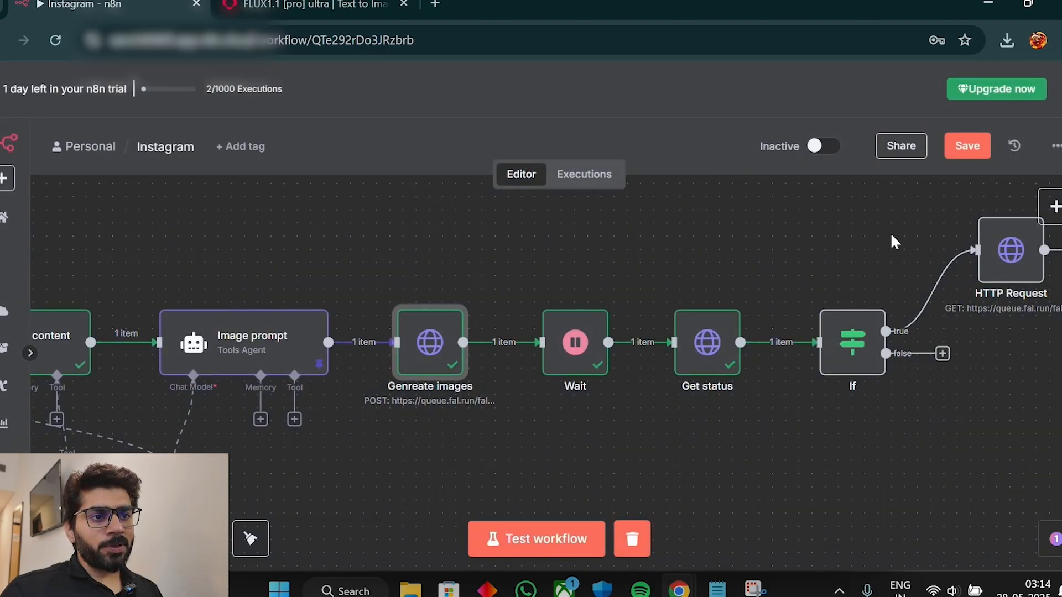
double_click(1005, 256)
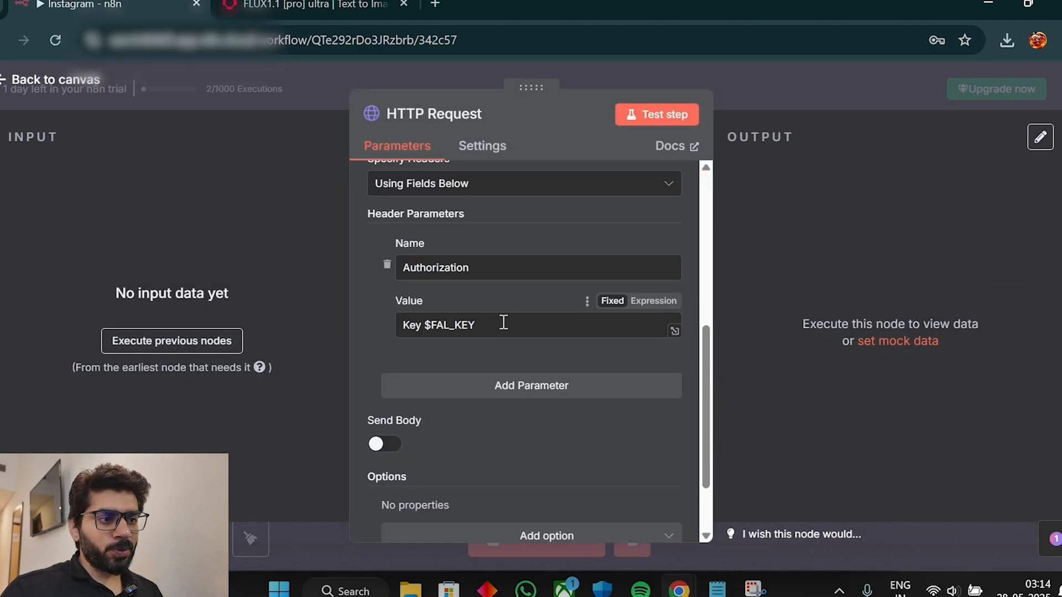
drag(429, 325, 475, 325)
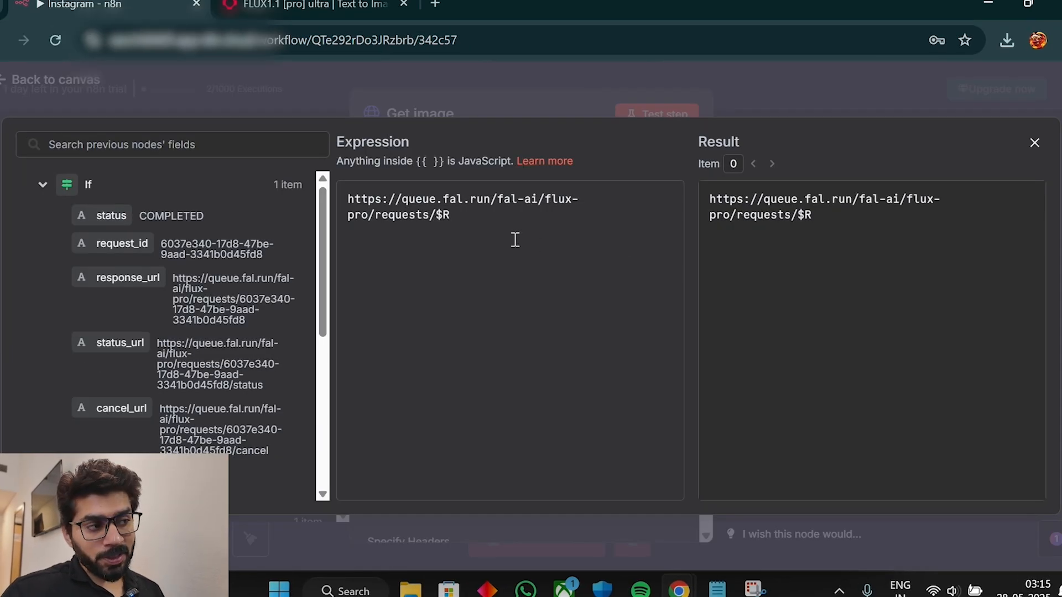
Replace the $REQUEST_ID placeholder in Get image's URL with the If node's request_id, {{ $json.request_id }}, and test the node.
click(468, 223)
key(BackSpace)
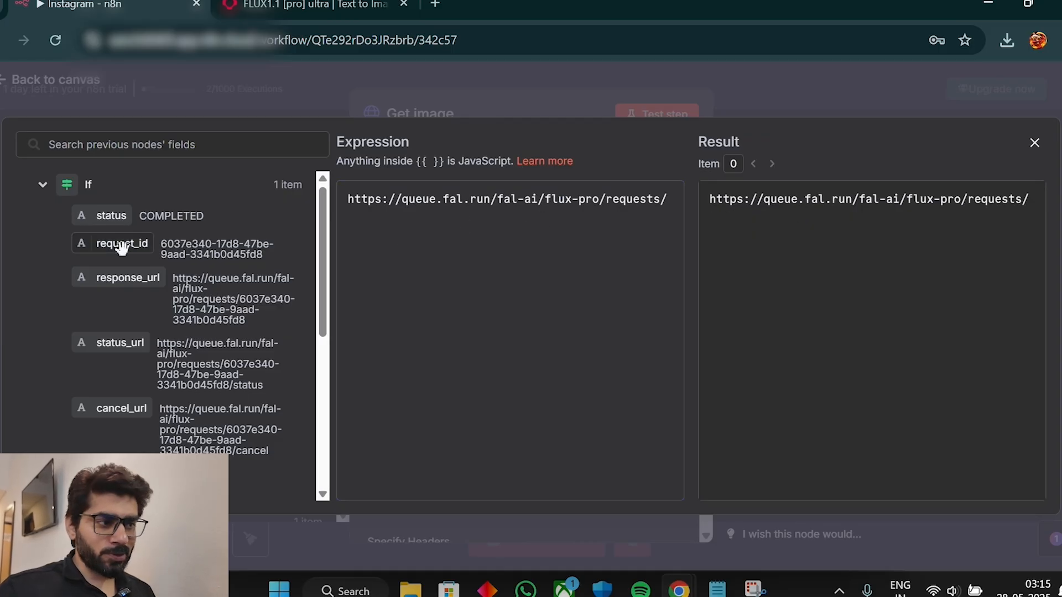
drag(121, 244, 677, 203)
click(732, 78)
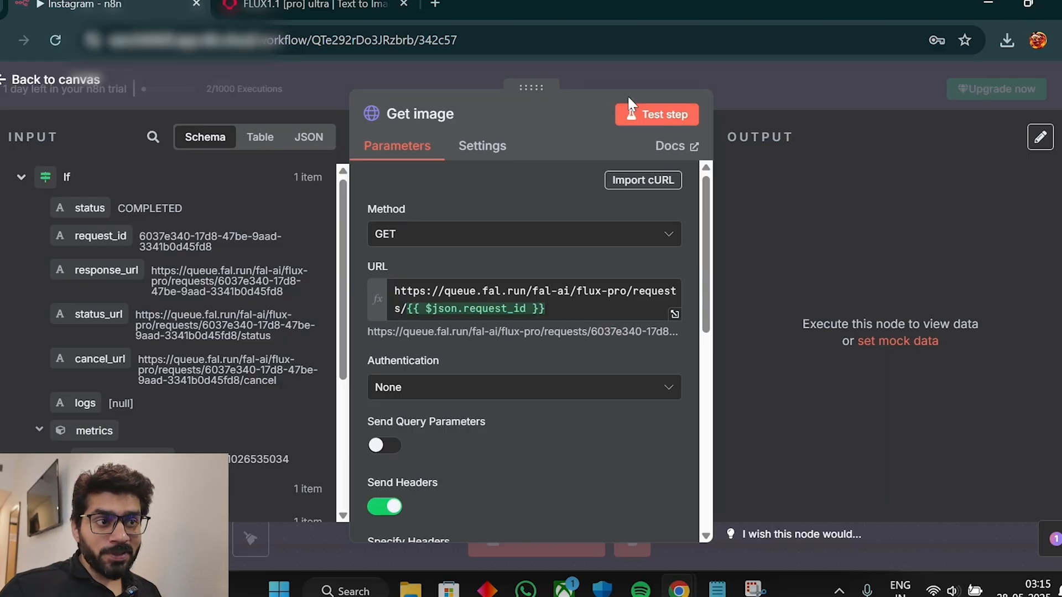
click(635, 110)
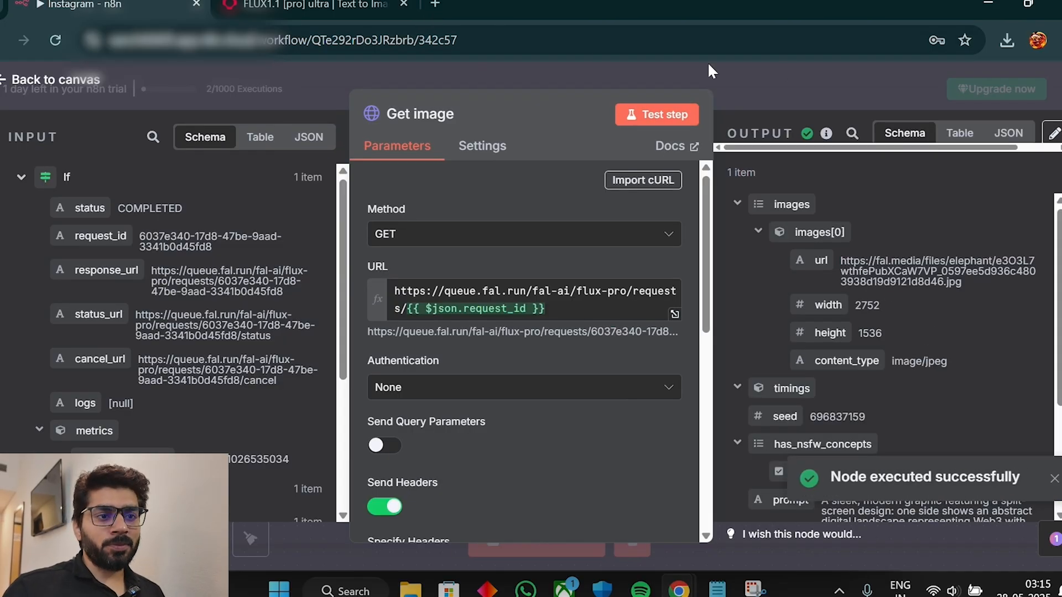
click(805, 74)
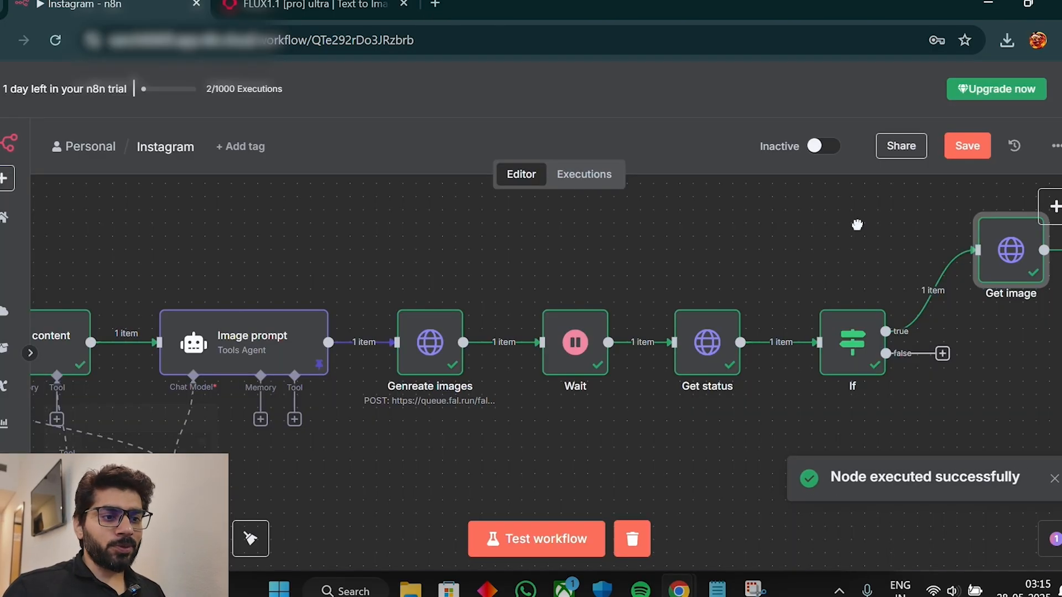
Add a Wait node on the If node's false branch with a time interval of 5 seconds.
drag(858, 225, 578, 254)
click(832, 280)
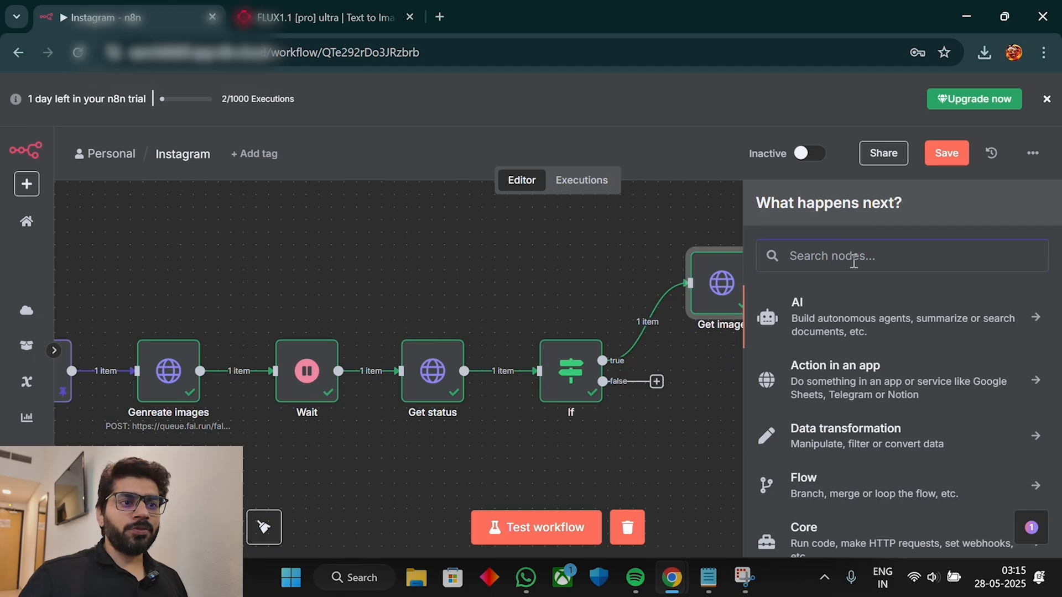
text(wa)
click(863, 311)
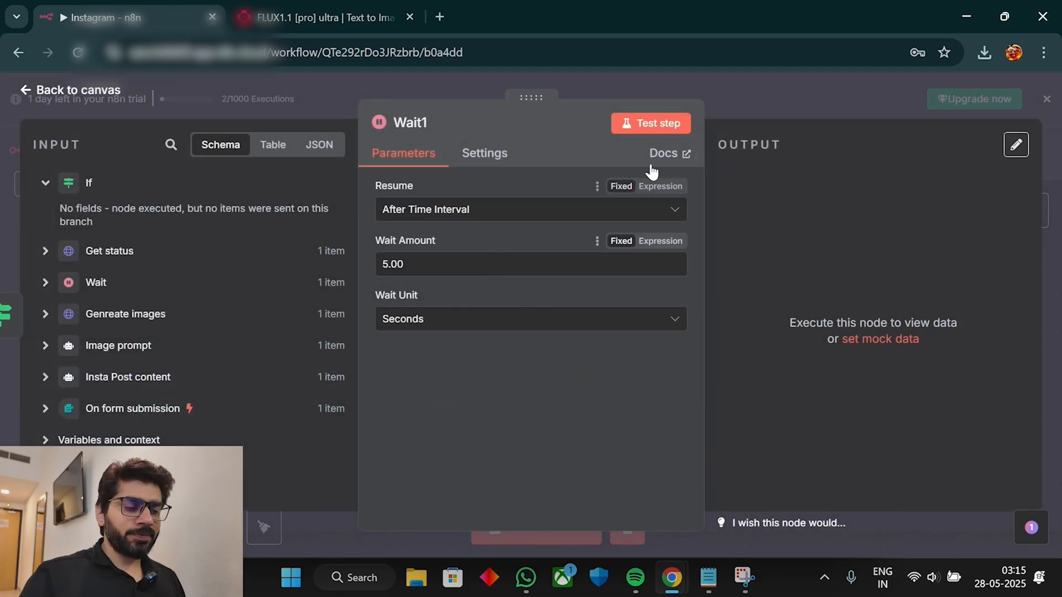
click(791, 74)
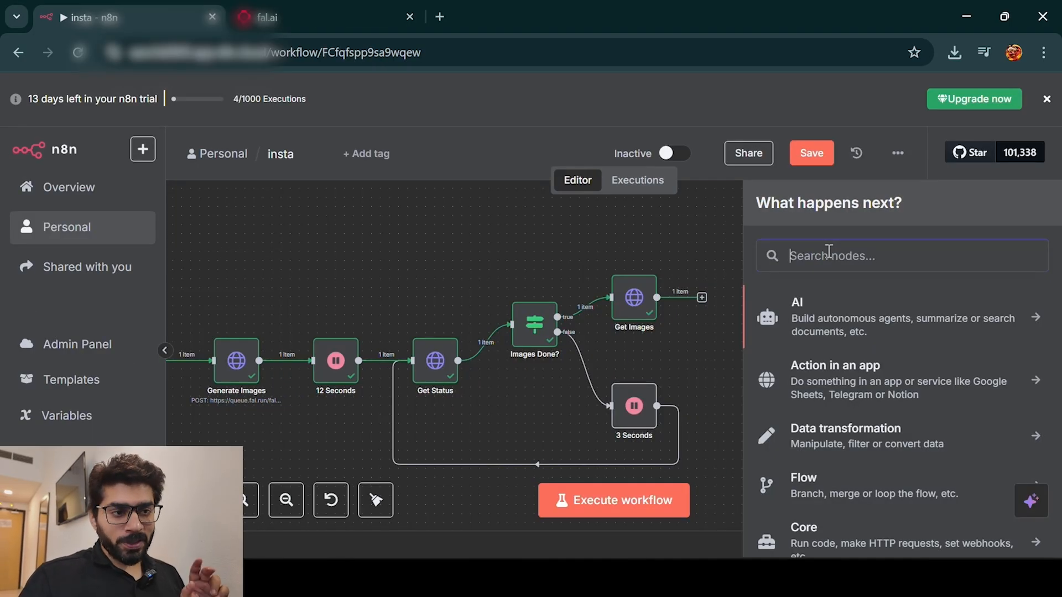
Add an Edit Fields node after Get Images with a string field Postdata mapped to the InstagramPost Agent's output.
text(set)
click(838, 314)
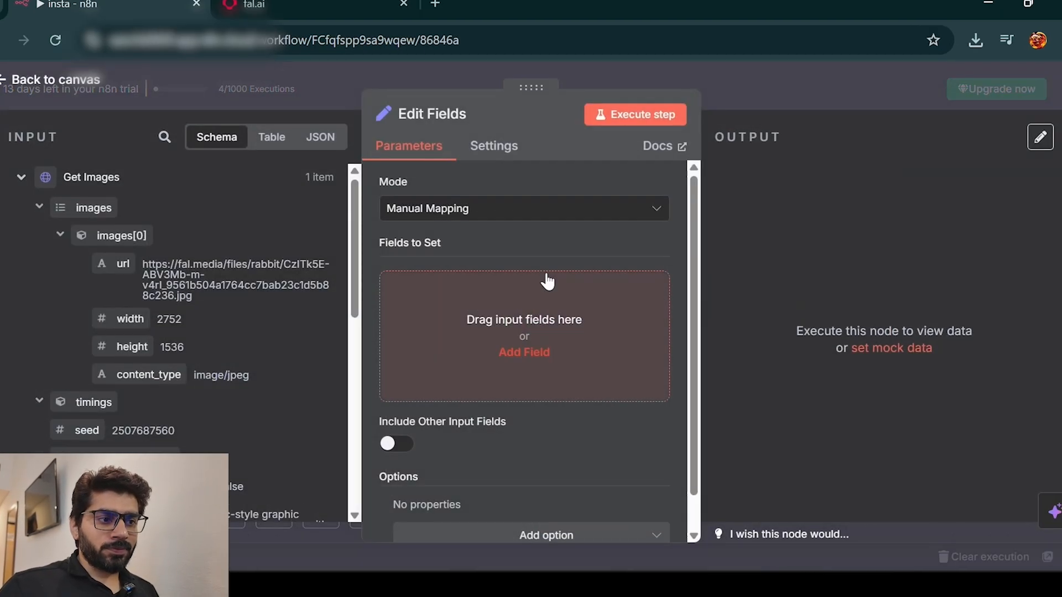
click(516, 282)
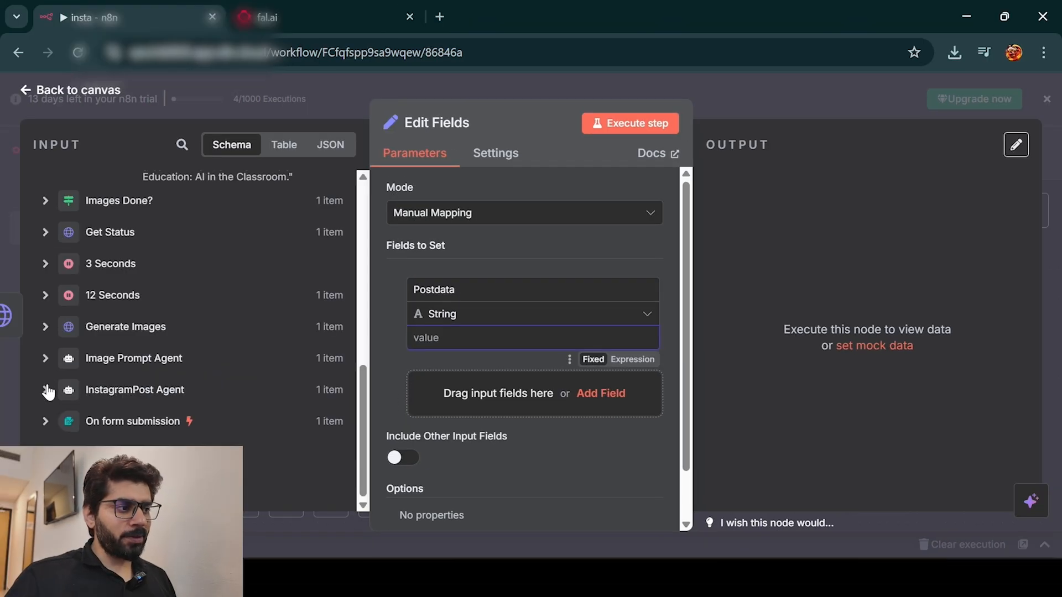
click(45, 387)
scroll(94, 376, down, 2)
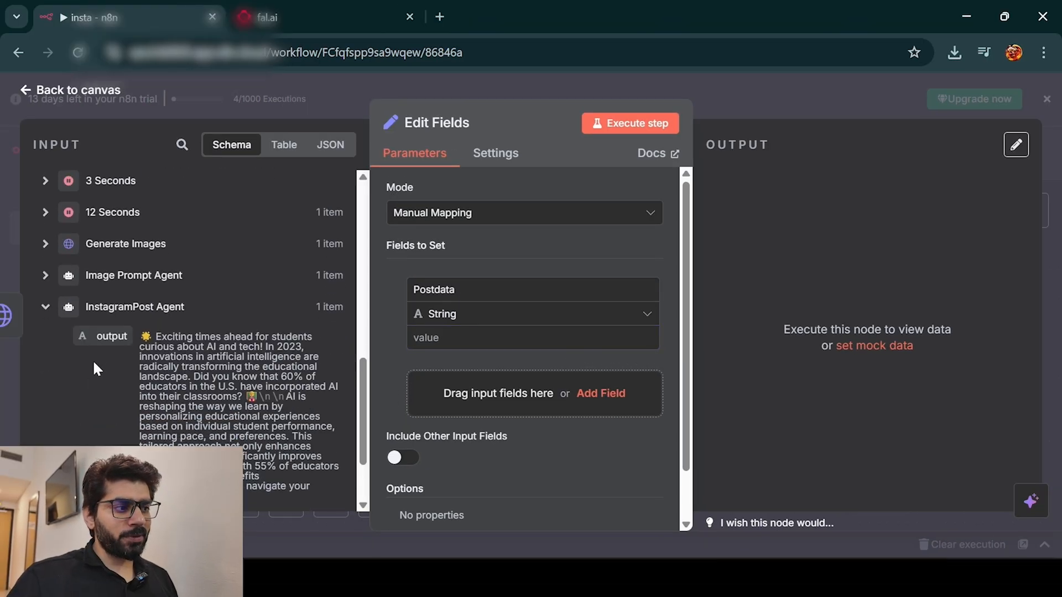
drag(105, 335, 427, 338)
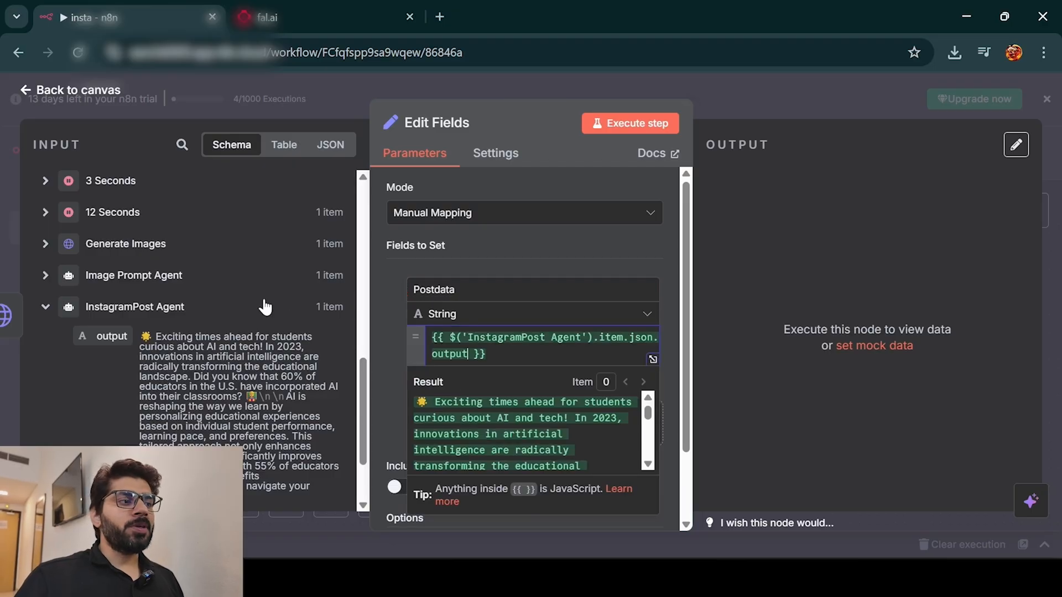
click(387, 316)
Add a second string field named image, mapped to the Get Images URL {{ $json.images[0].url }}.
scroll(440, 356, down, 2)
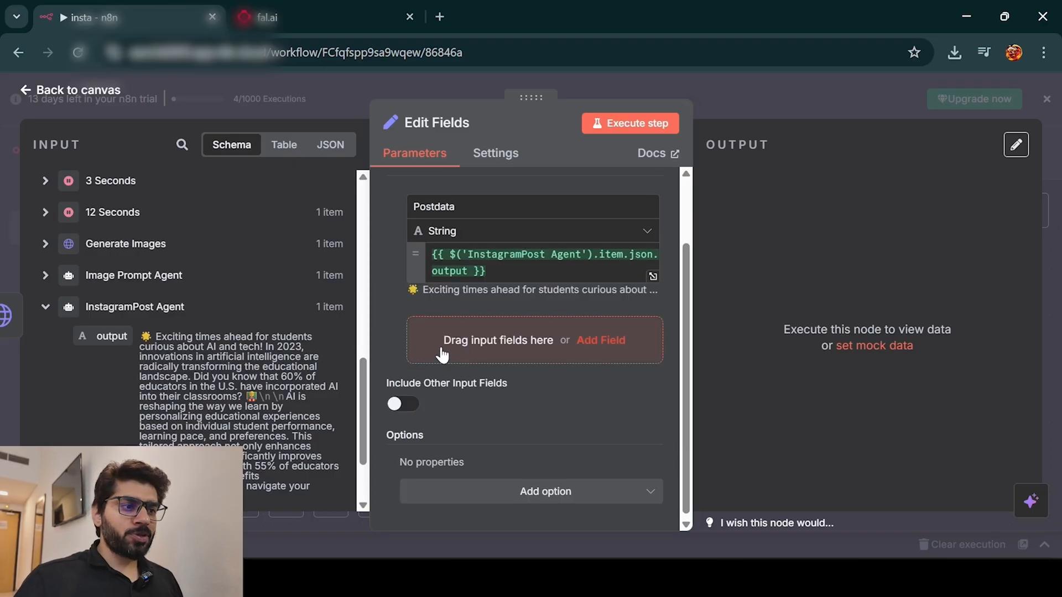
click(442, 354)
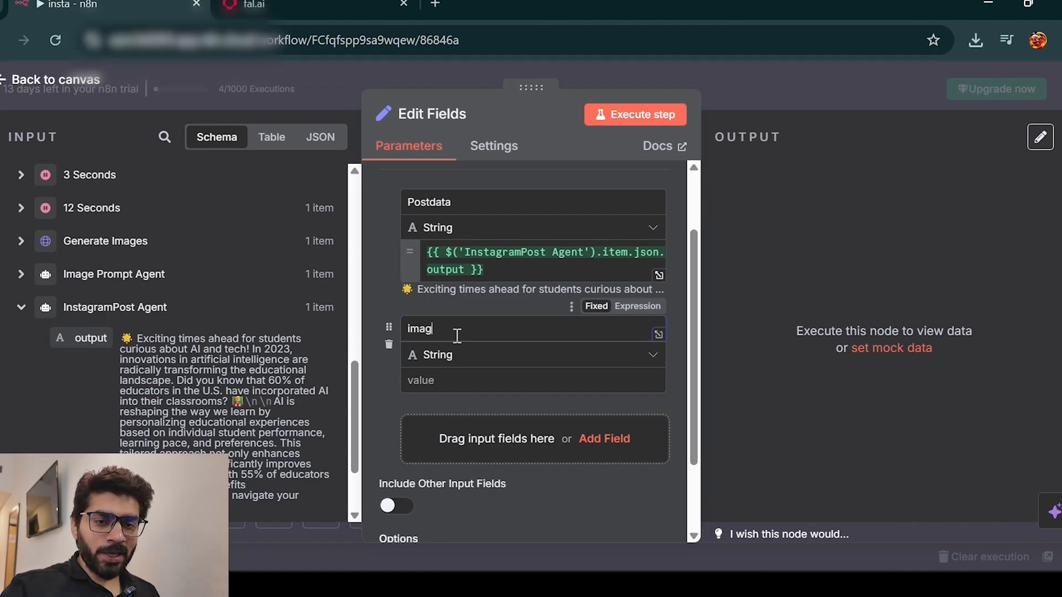
scroll(77, 310, up, 5)
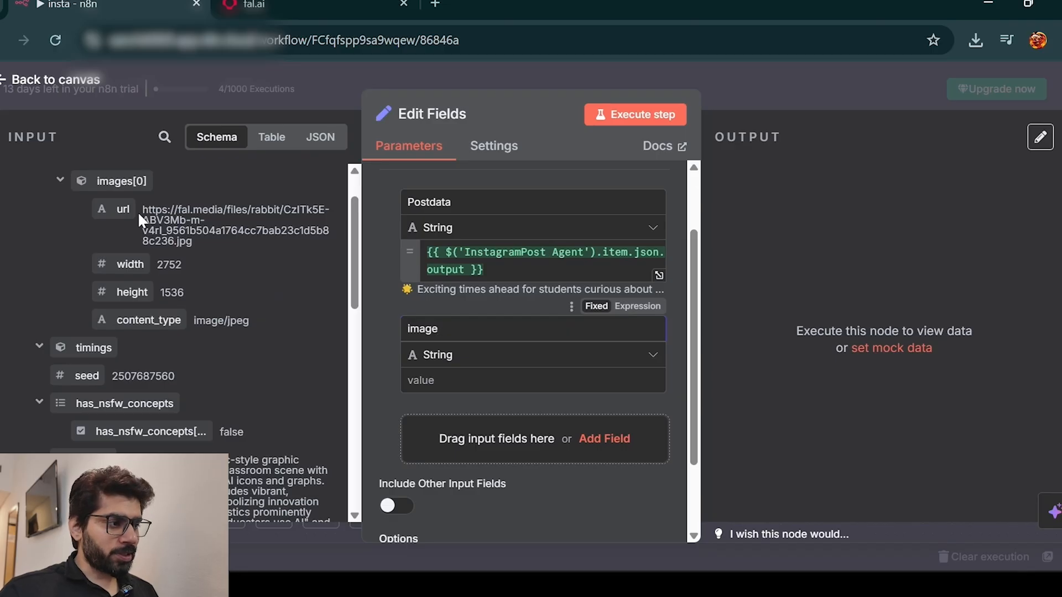
drag(117, 215, 442, 381)
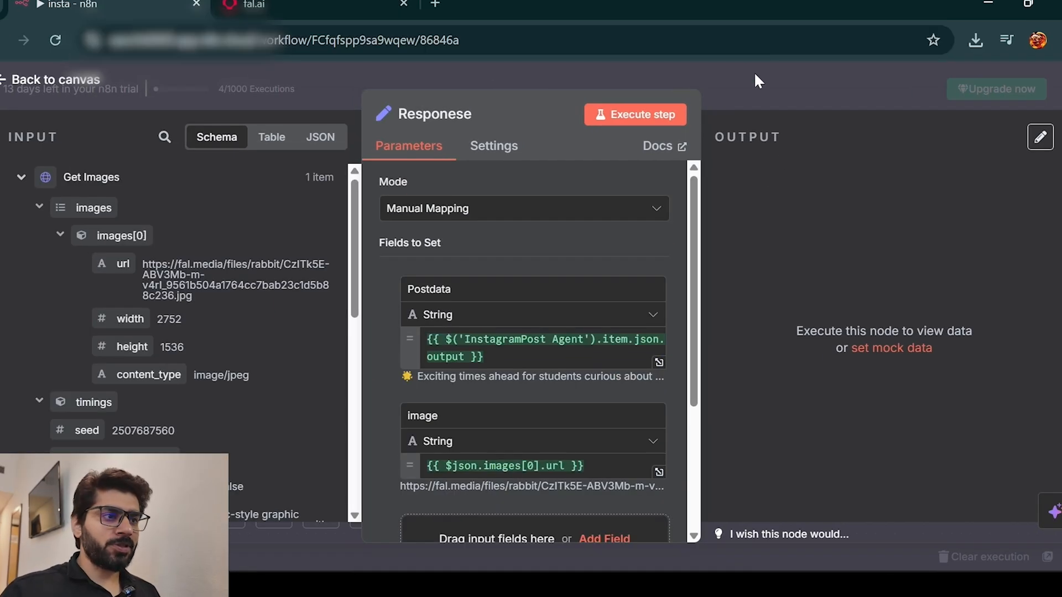
Run the Responese node and review its Postdata and image output.
click(754, 73)
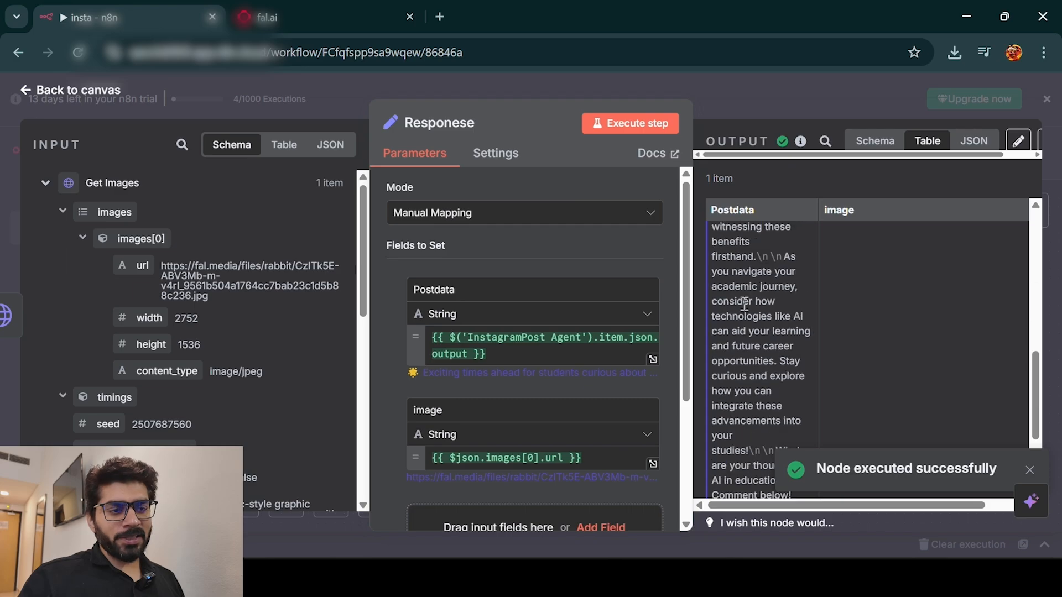
scroll(746, 300, down, 3)
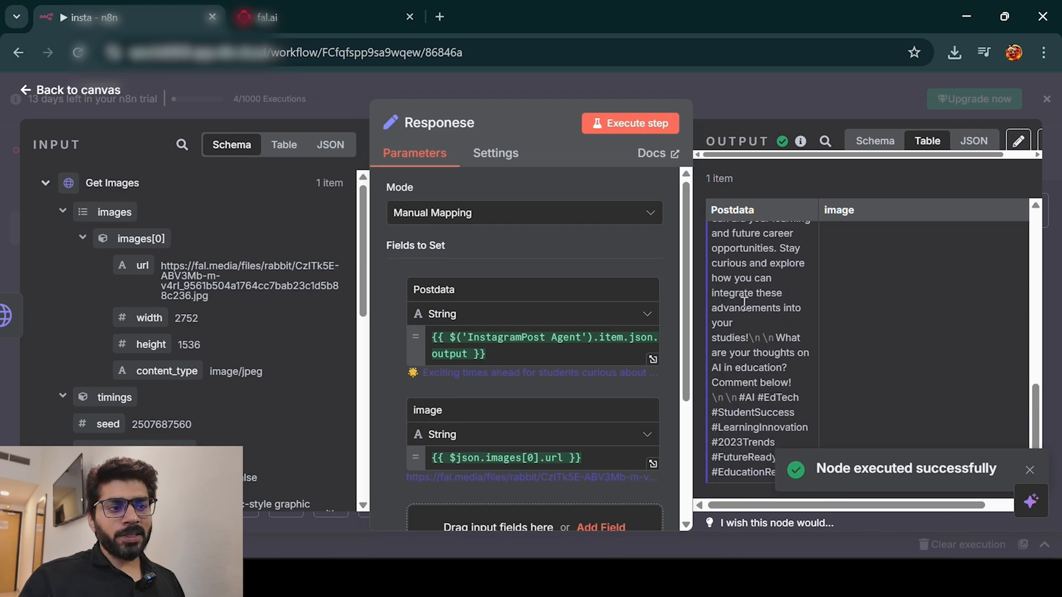
scroll(746, 299, up, 8)
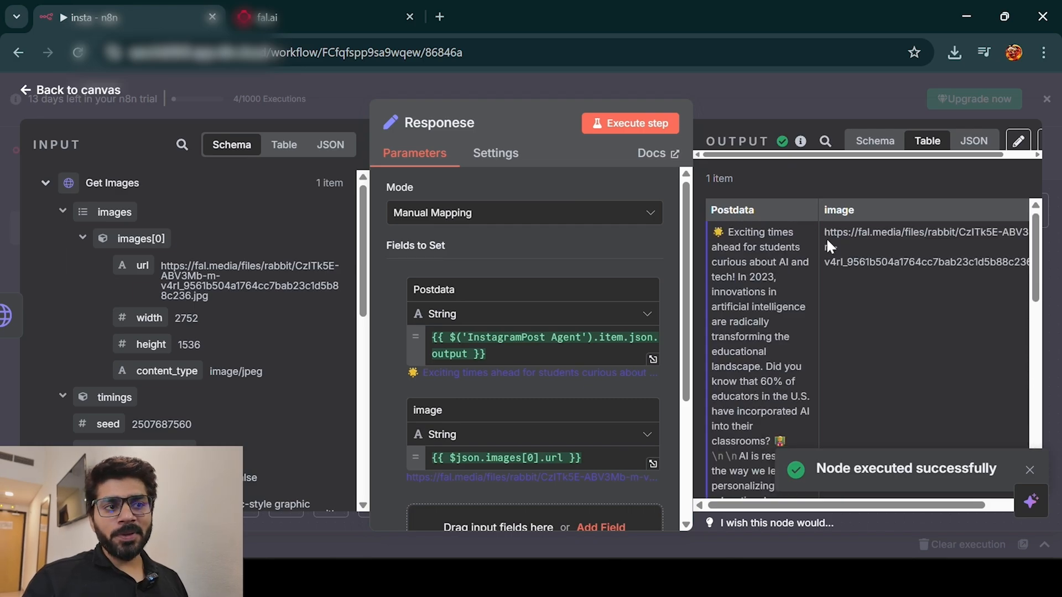